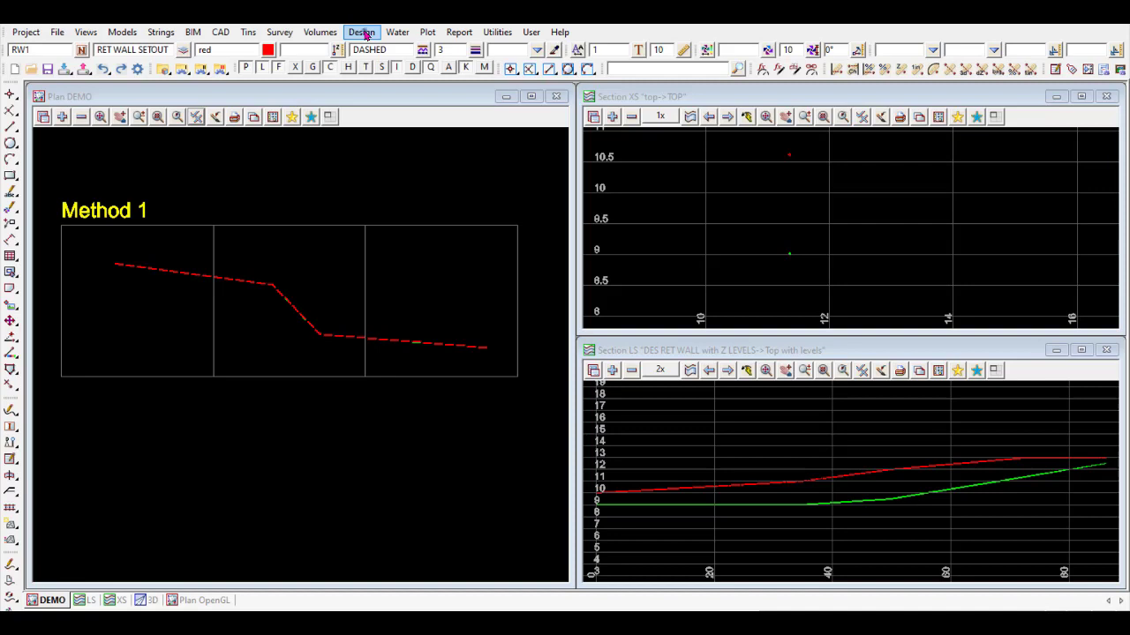
# Open the masonry block retaining wall creator and place its dialog over the section views
pyautogui.click(363, 34)
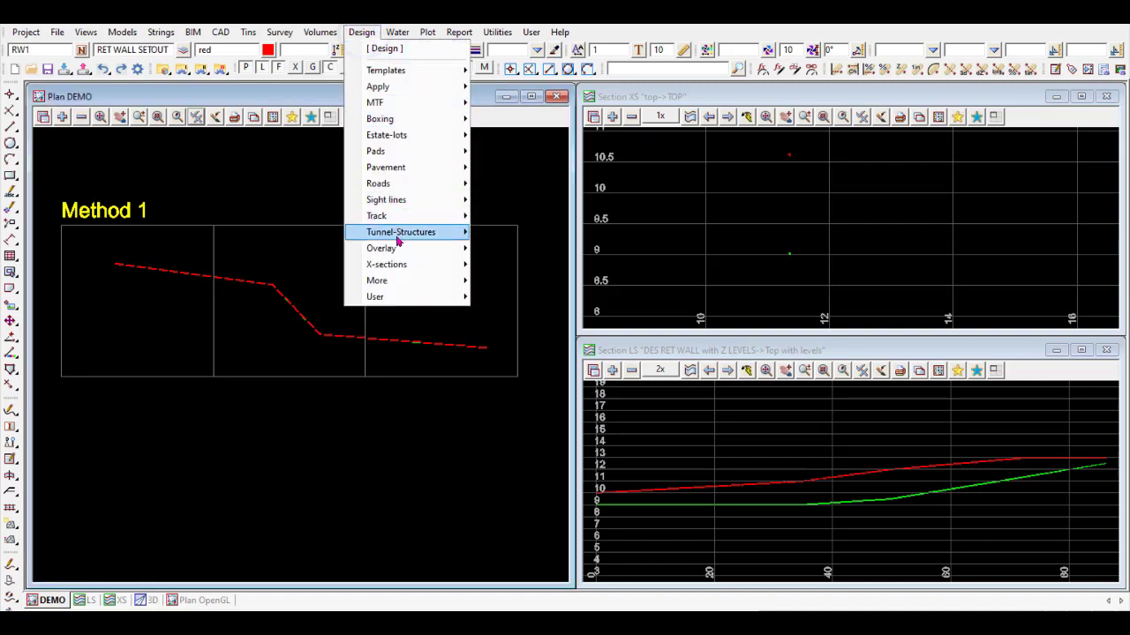
pyautogui.moveTo(399, 240)
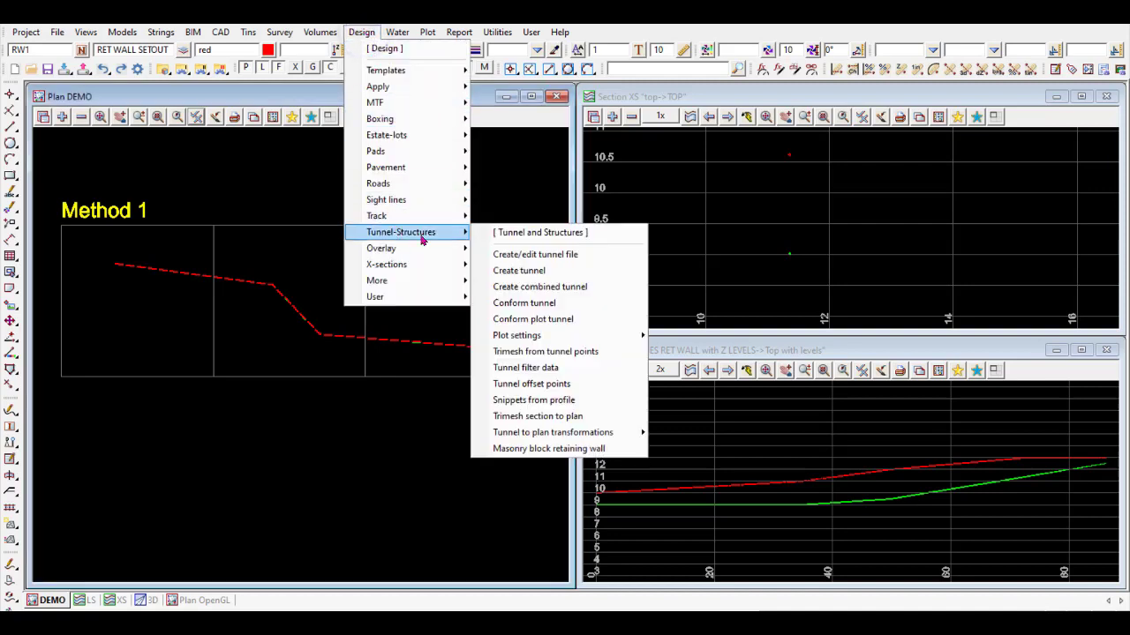
pyautogui.click(566, 451)
pyautogui.moveTo(717, 191); pyautogui.dragTo(788, 103)
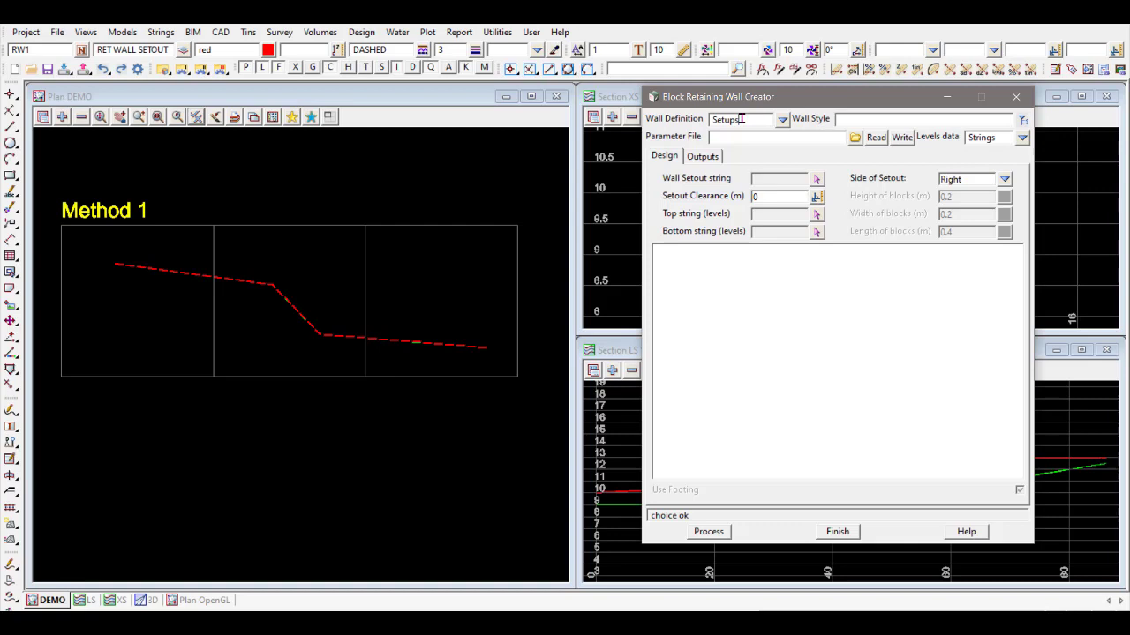
# Set the wall style to BLOCK WALL - TYPE 1 with No batter at top
pyautogui.click(1023, 121)
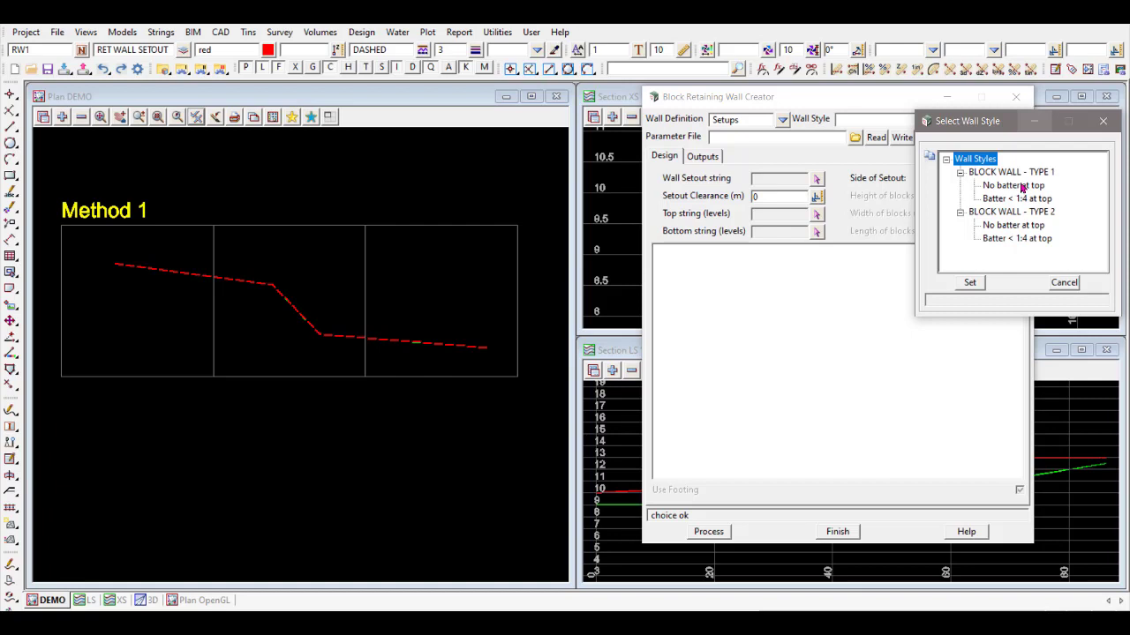
pyautogui.click(1022, 186)
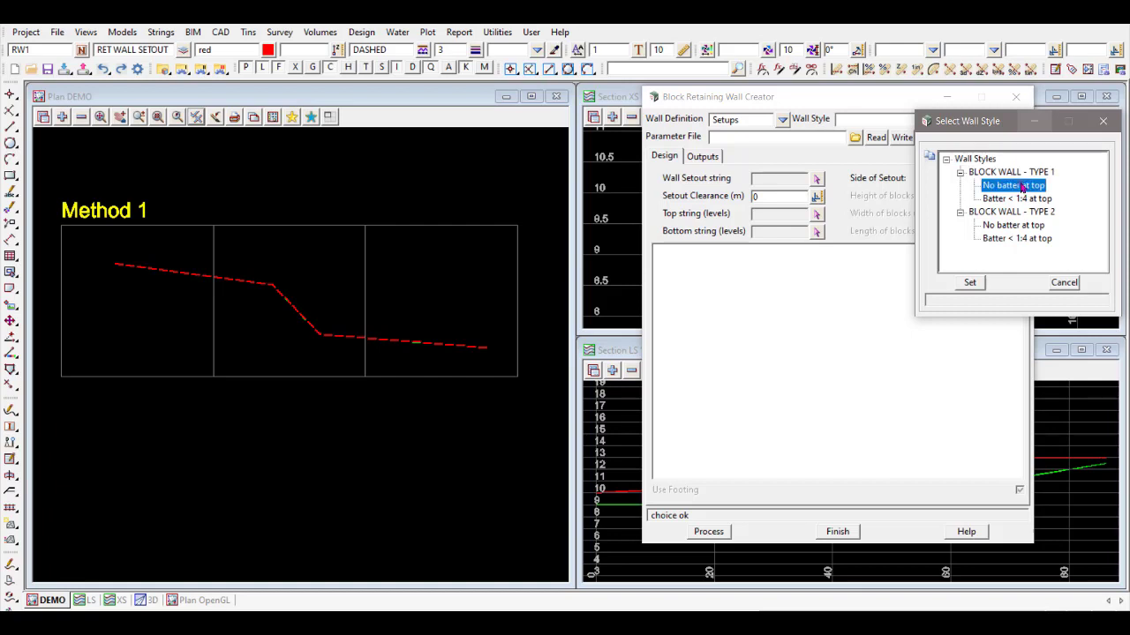
pyautogui.click(970, 284)
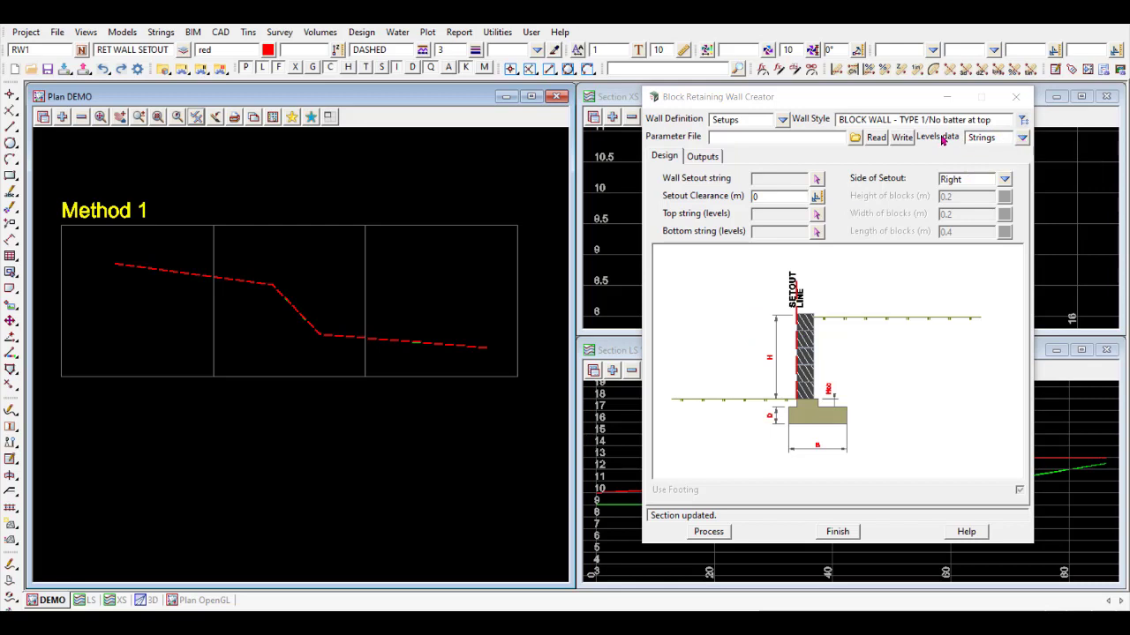
pyautogui.click(1022, 141)
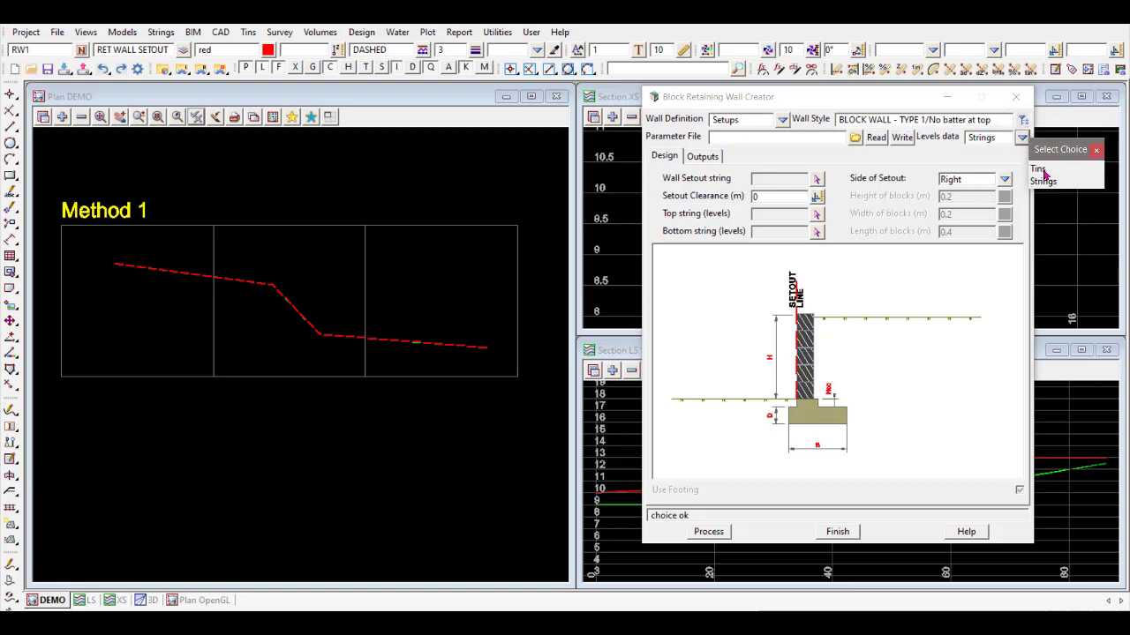
pyautogui.click(1098, 153)
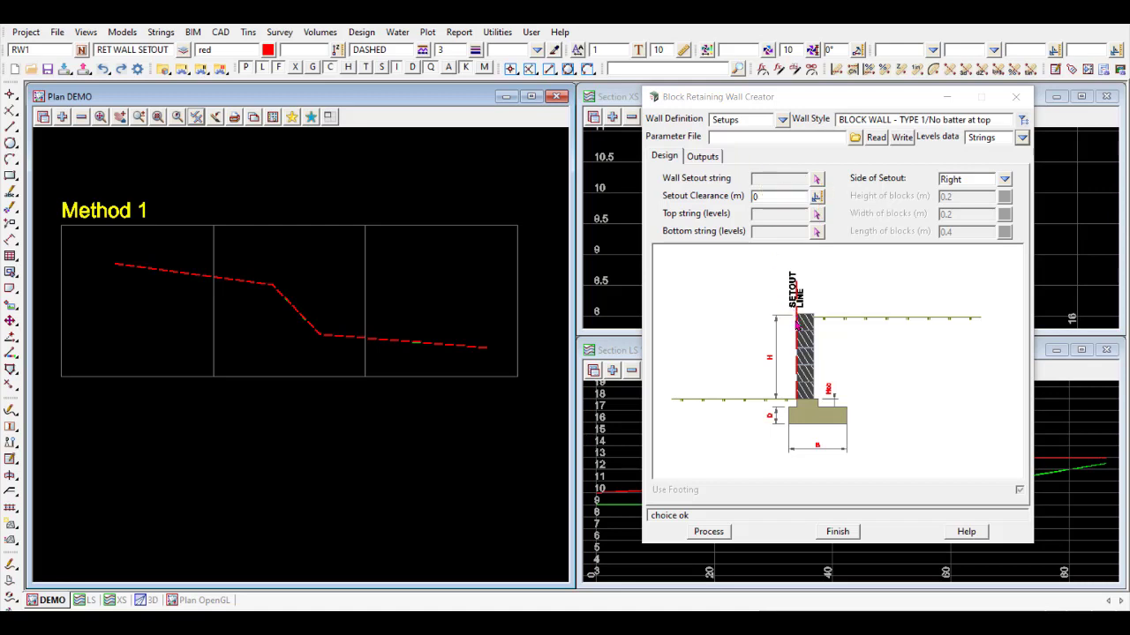
pyautogui.click(799, 375)
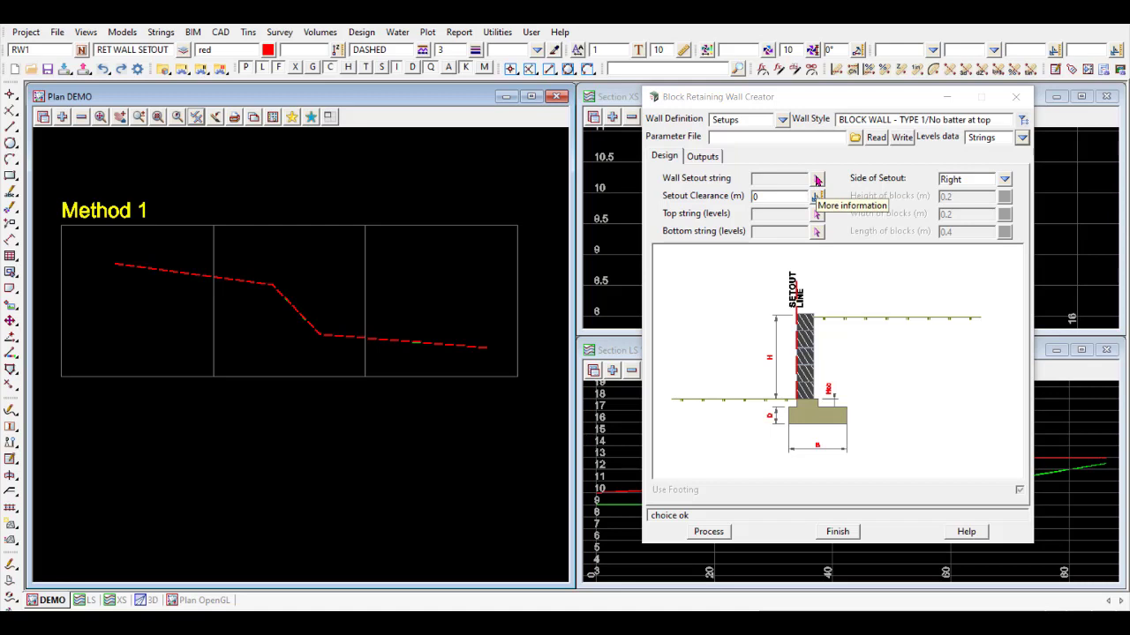
# Inspect the properties of the top and bottom level strings at the wall's start point in the plan view
pyautogui.moveTo(824, 99); pyautogui.dragTo(819, 623)
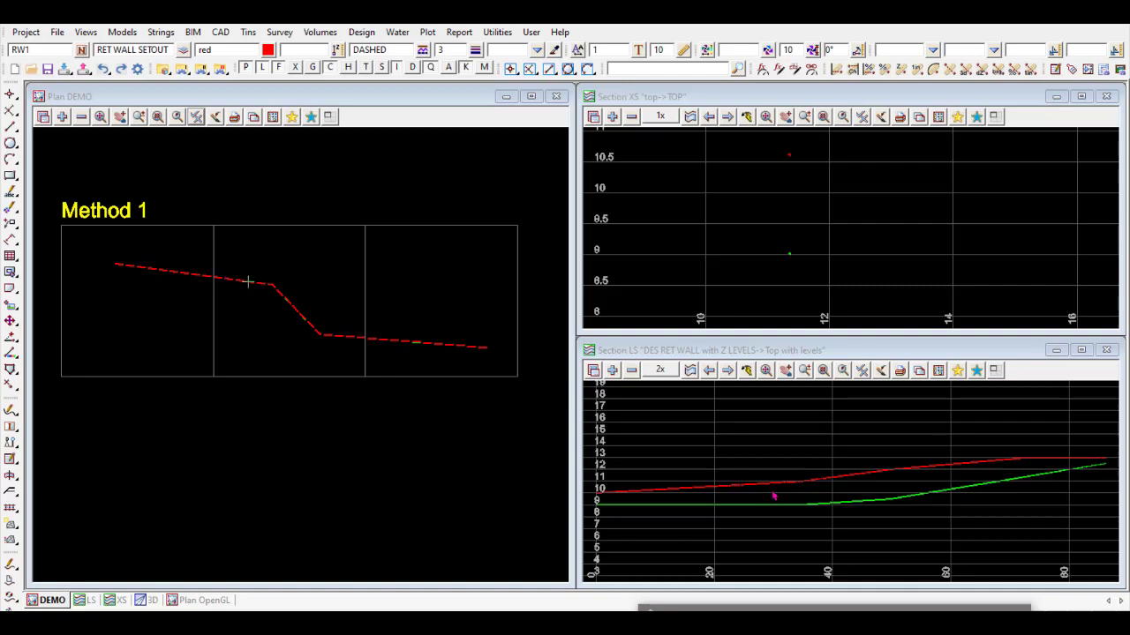
pyautogui.click(861, 509)
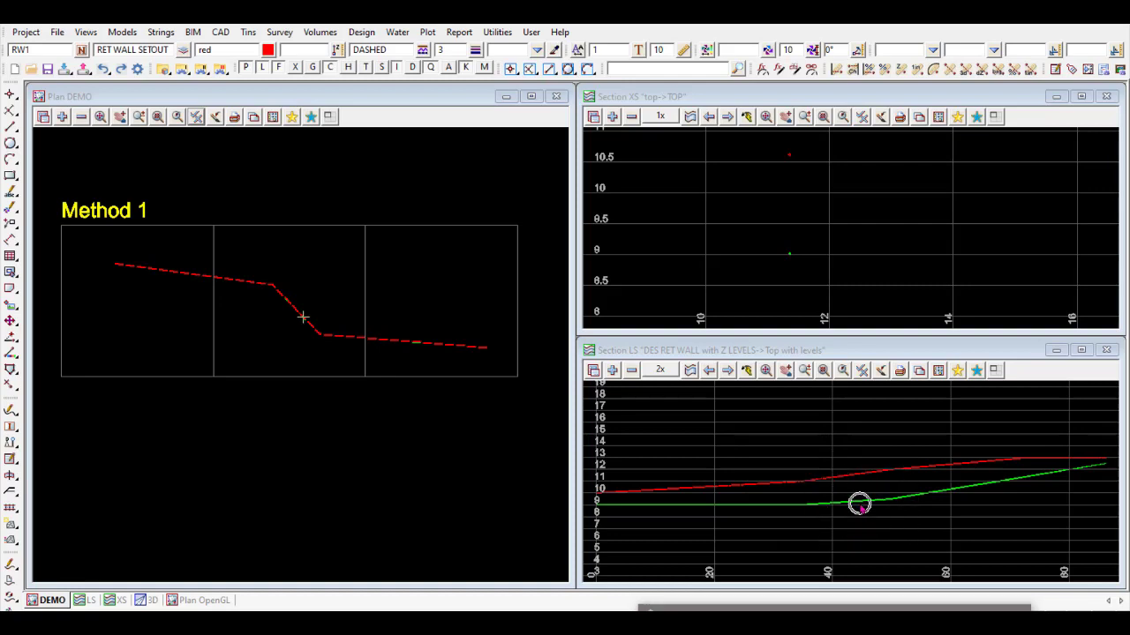
pyautogui.click(203, 85)
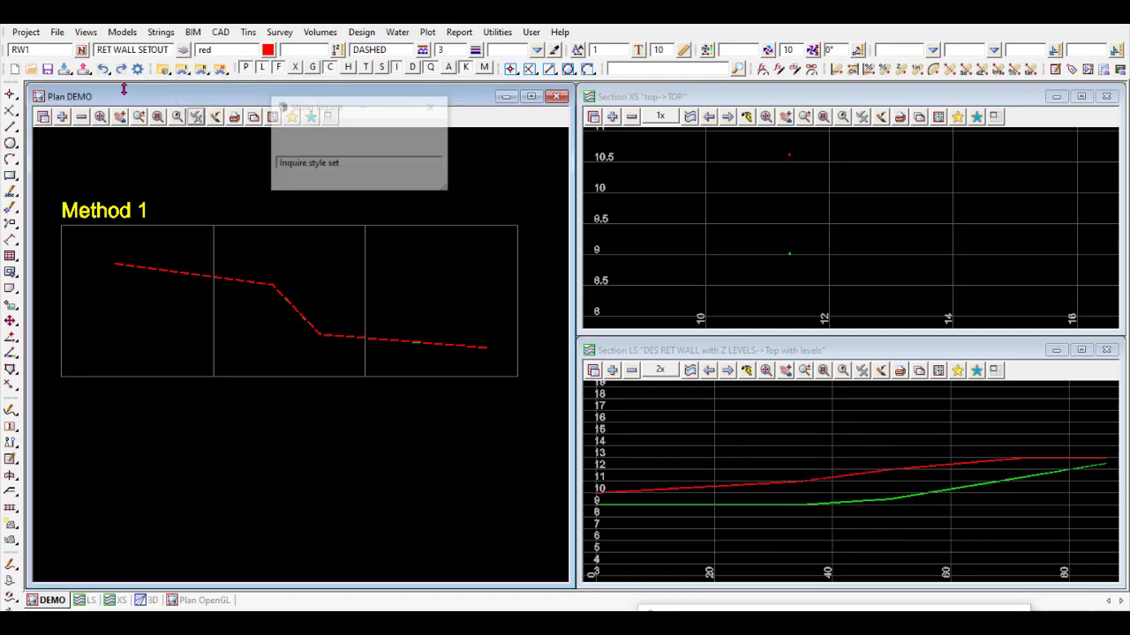
pyautogui.click(300, 179)
pyautogui.click(114, 262)
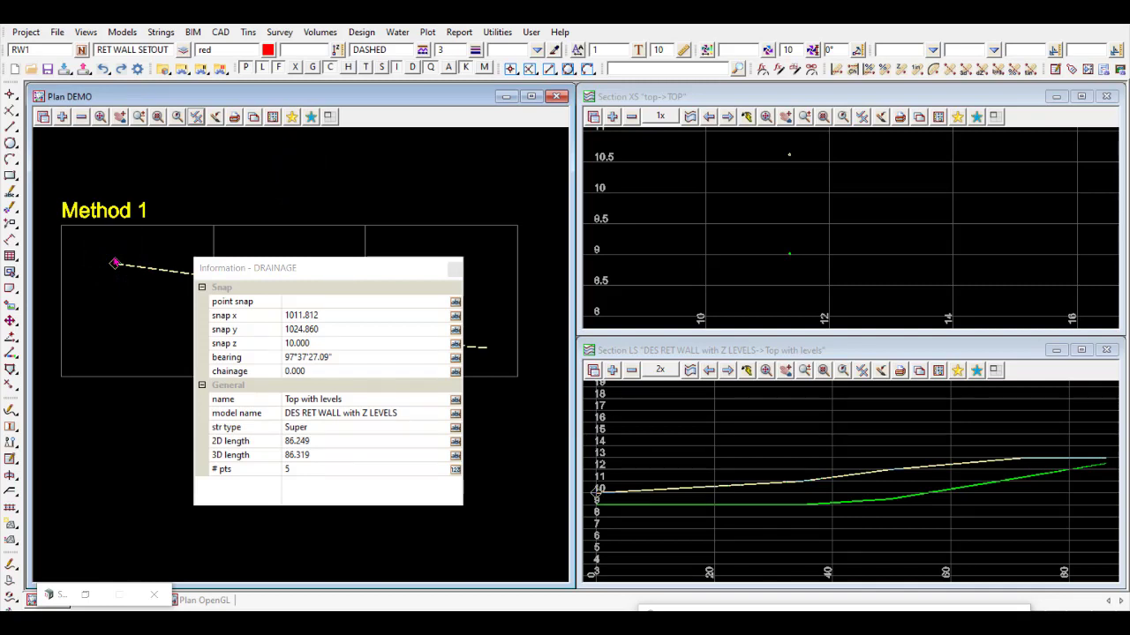
pyautogui.click(789, 155)
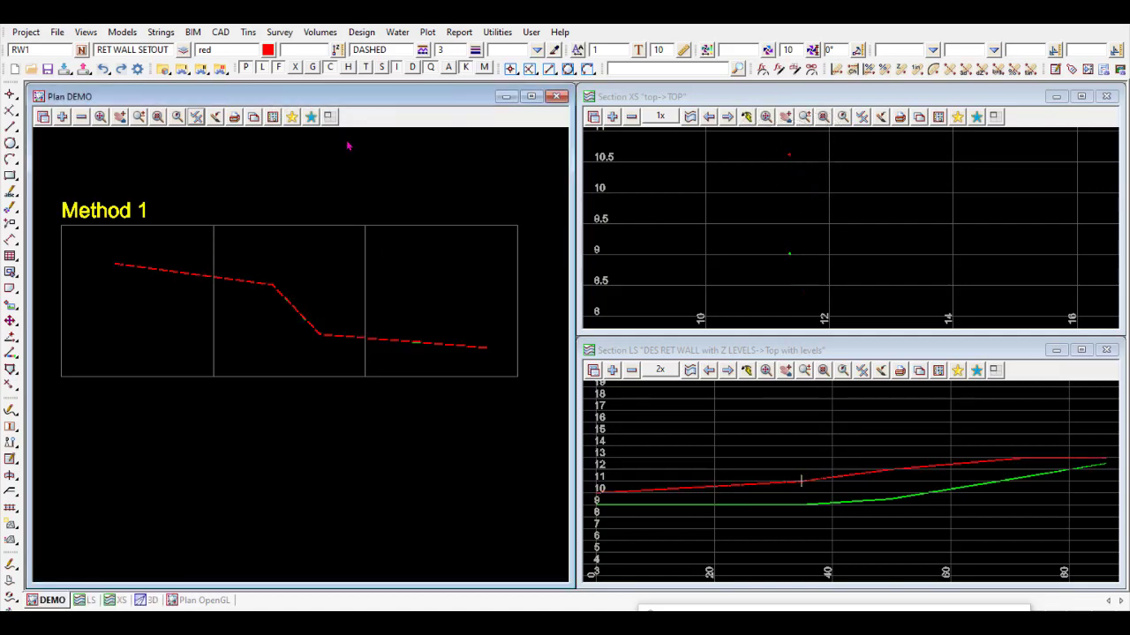
pyautogui.click(523, 227)
pyautogui.click(113, 275)
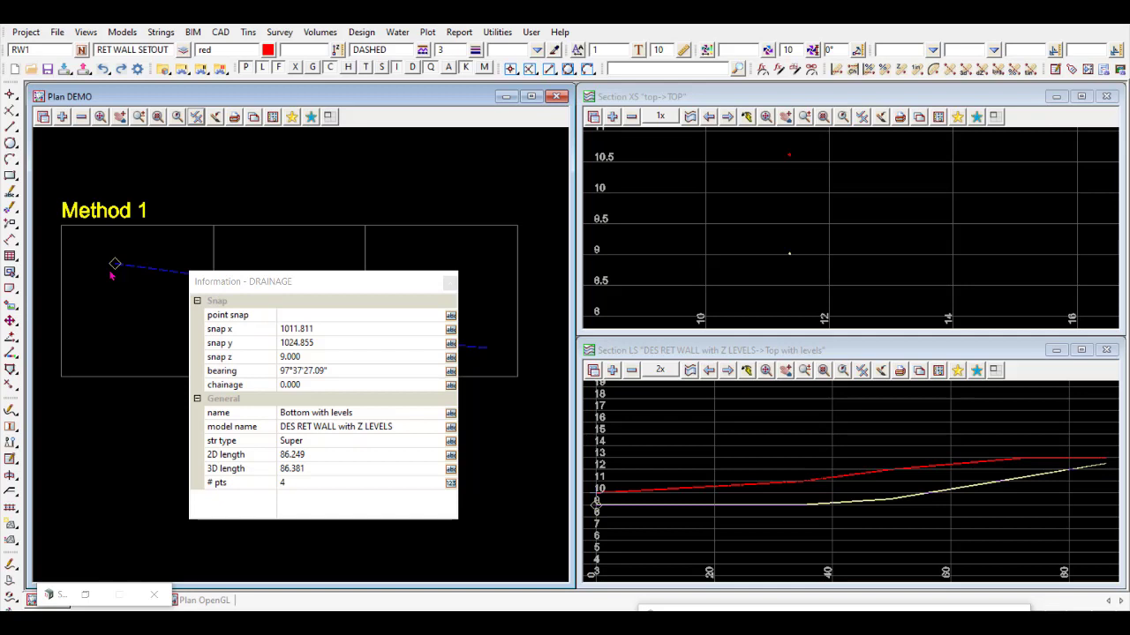
pyautogui.press('Escape')
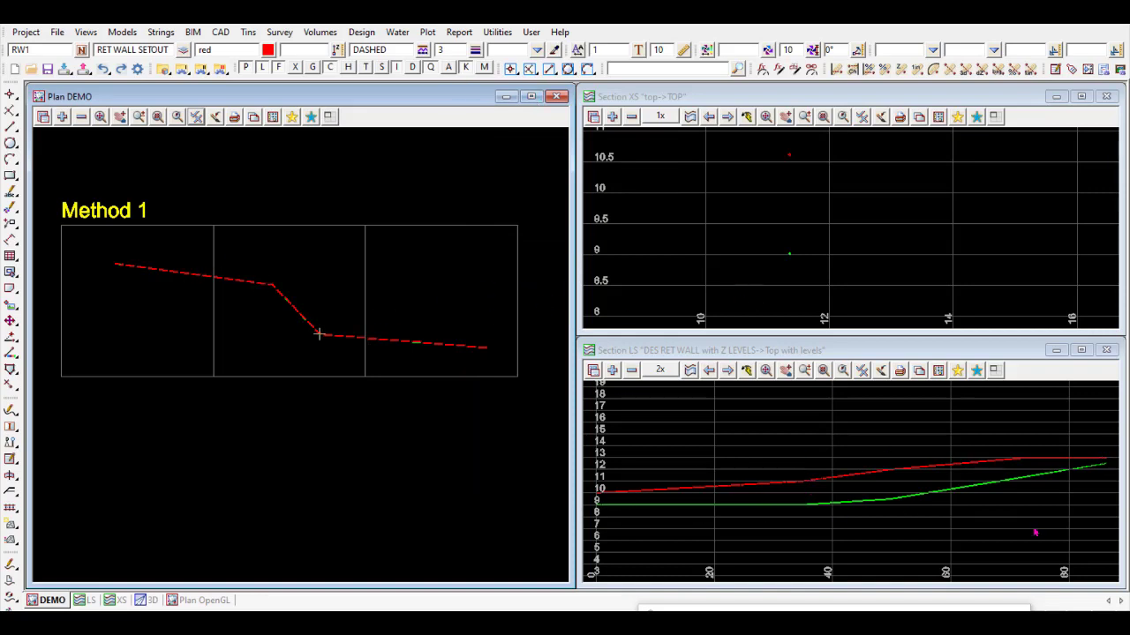
# Bring back the retaining wall dialog and pick the "Top with levels" string from the cross section as the wall setout string
pyautogui.moveTo(868, 159); pyautogui.dragTo(872, 97)
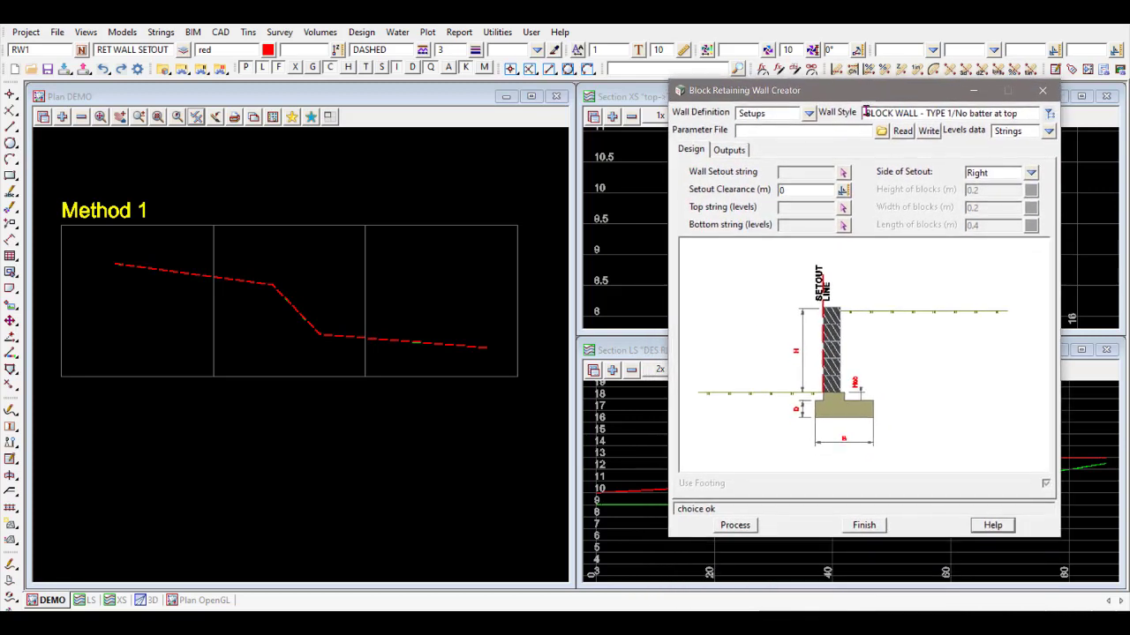
pyautogui.click(843, 176)
pyautogui.click(793, 159)
pyautogui.click(791, 157)
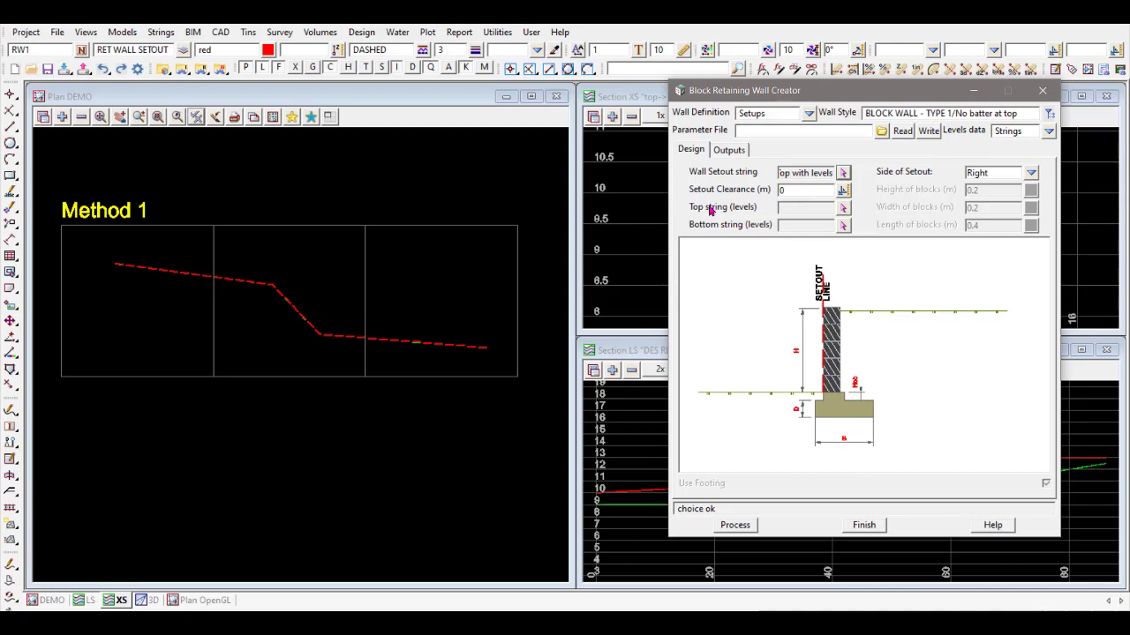
# Assign "Top with levels" as the top levels string and "Bottom with levels" as the bottom levels string
pyautogui.click(843, 207)
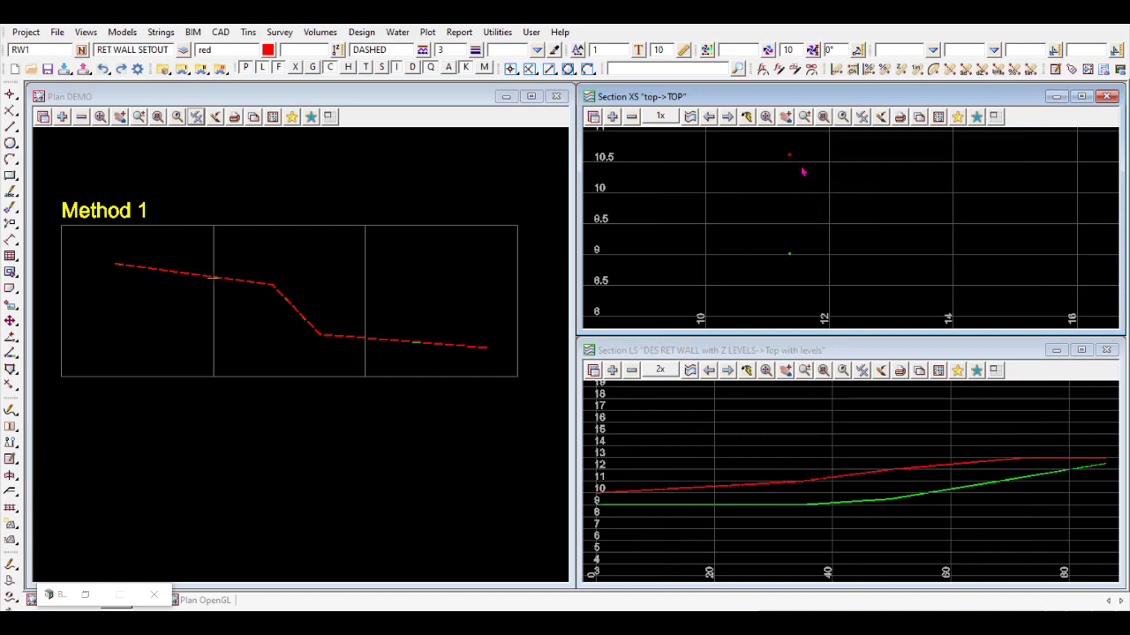
pyautogui.click(790, 156)
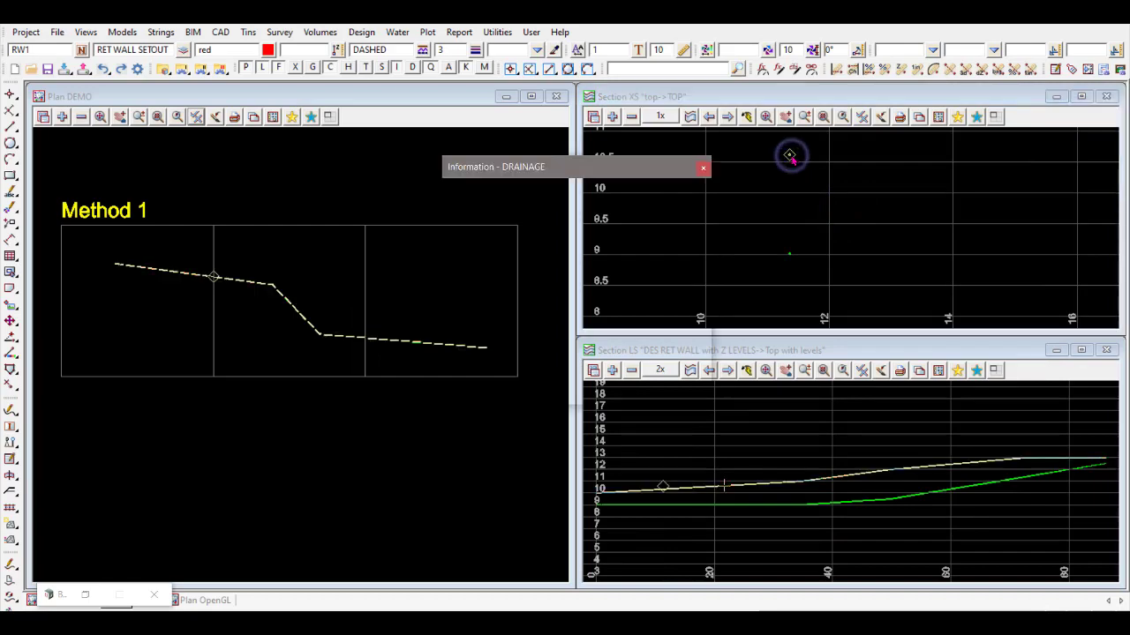
pyautogui.middleClick(790, 156)
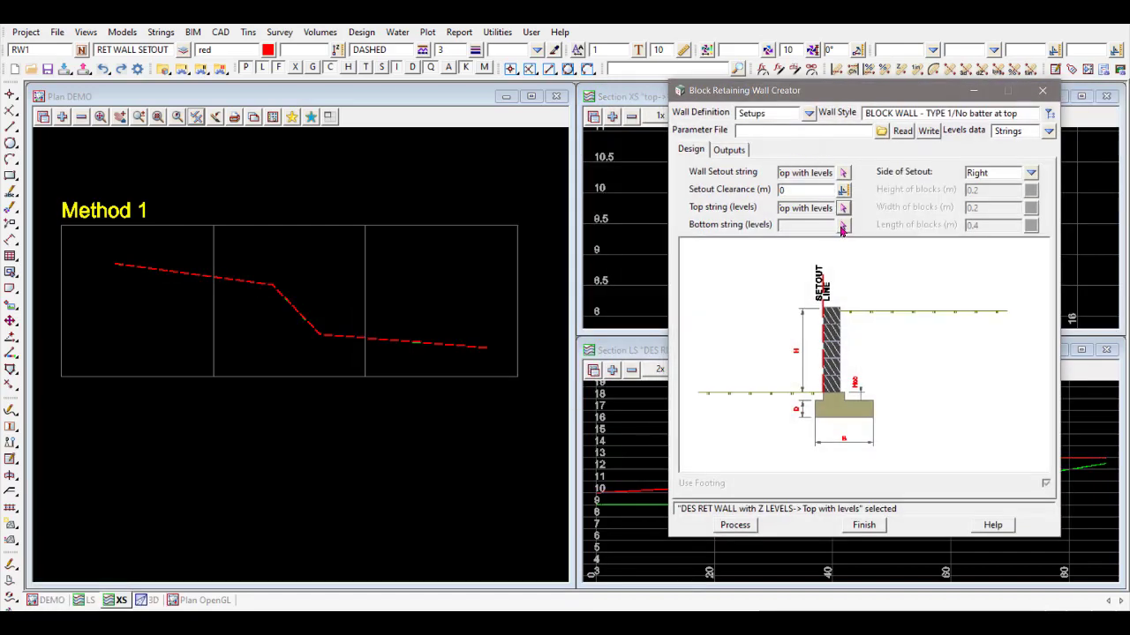
pyautogui.click(844, 227)
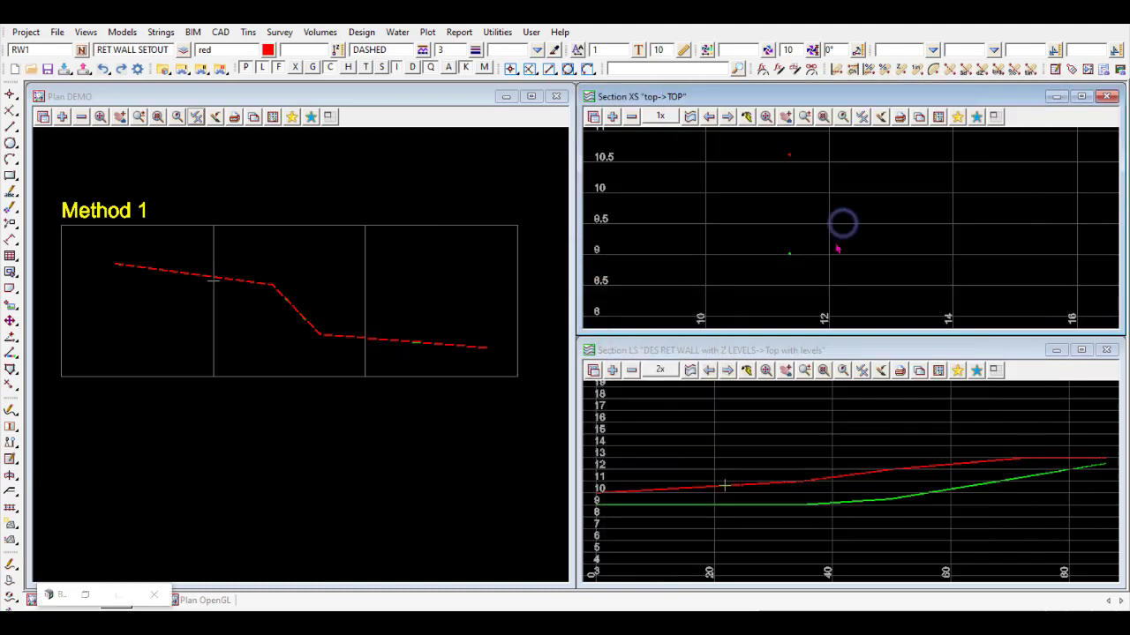
pyautogui.click(791, 255)
pyautogui.middleClick(790, 255)
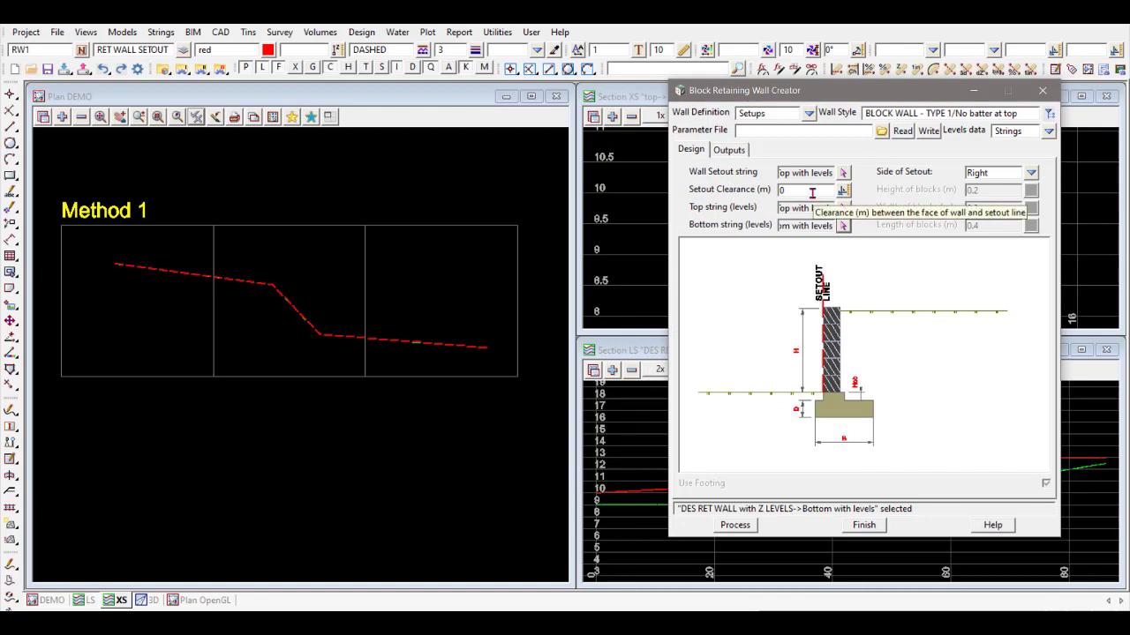
# Set the setout clearance between the wall face and the setout line to 0.1 m
pyautogui.click(812, 192)
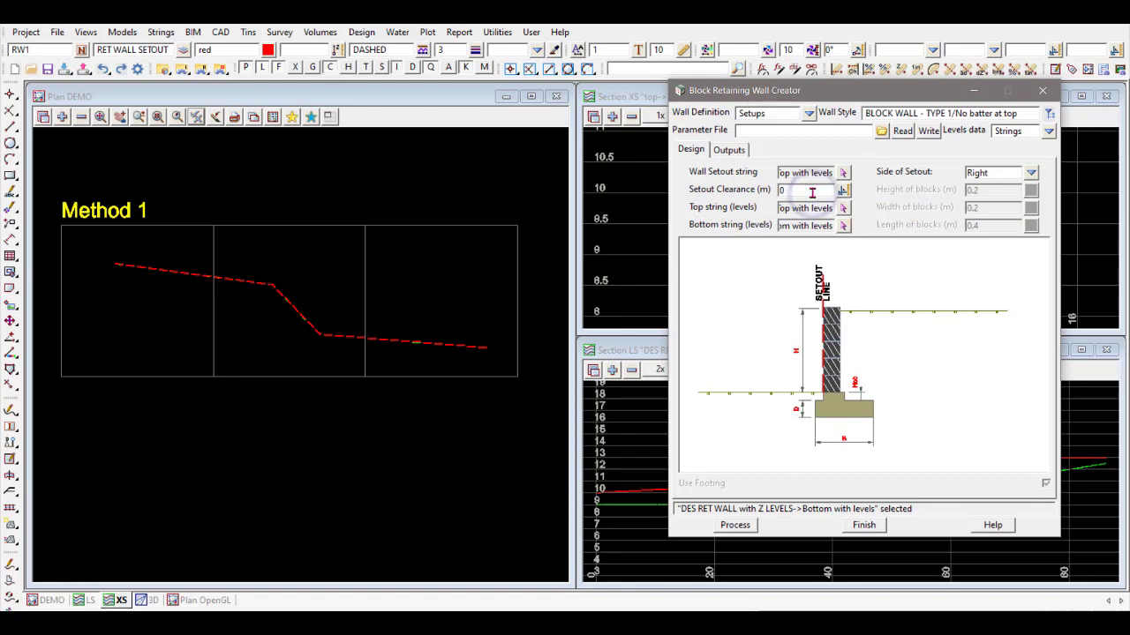
pyautogui.write('.1')
pyautogui.press('Tab')
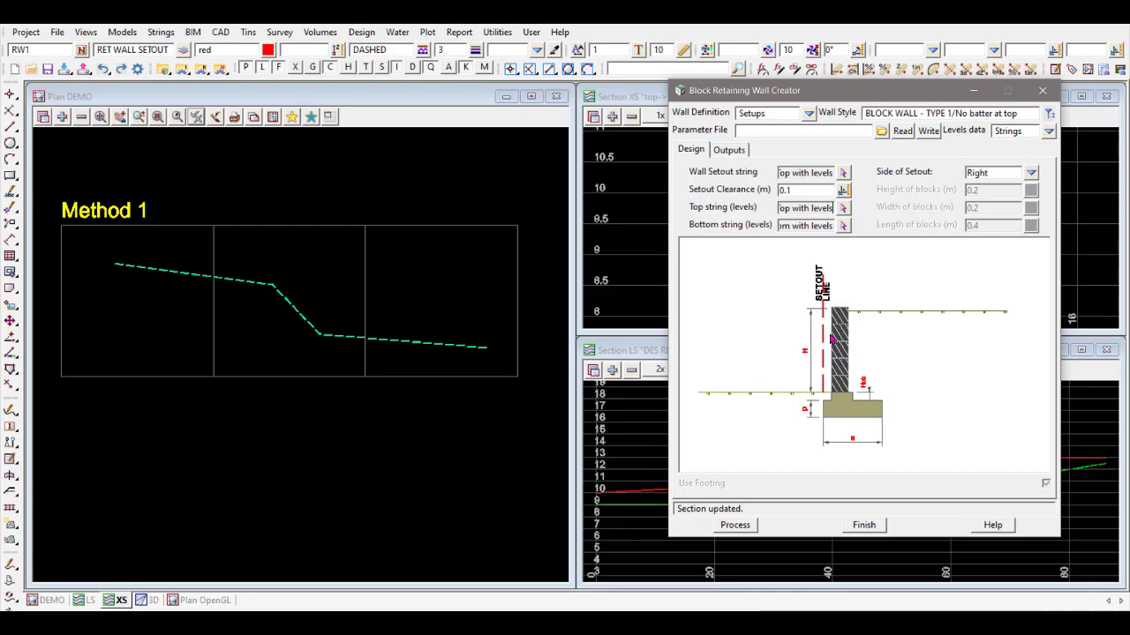
# Try a setout clearance of -0.05 m in the wall section preview and restore the clearance to 0.1 m
pyautogui.doubleClick(809, 190)
pyautogui.write('-0.05')
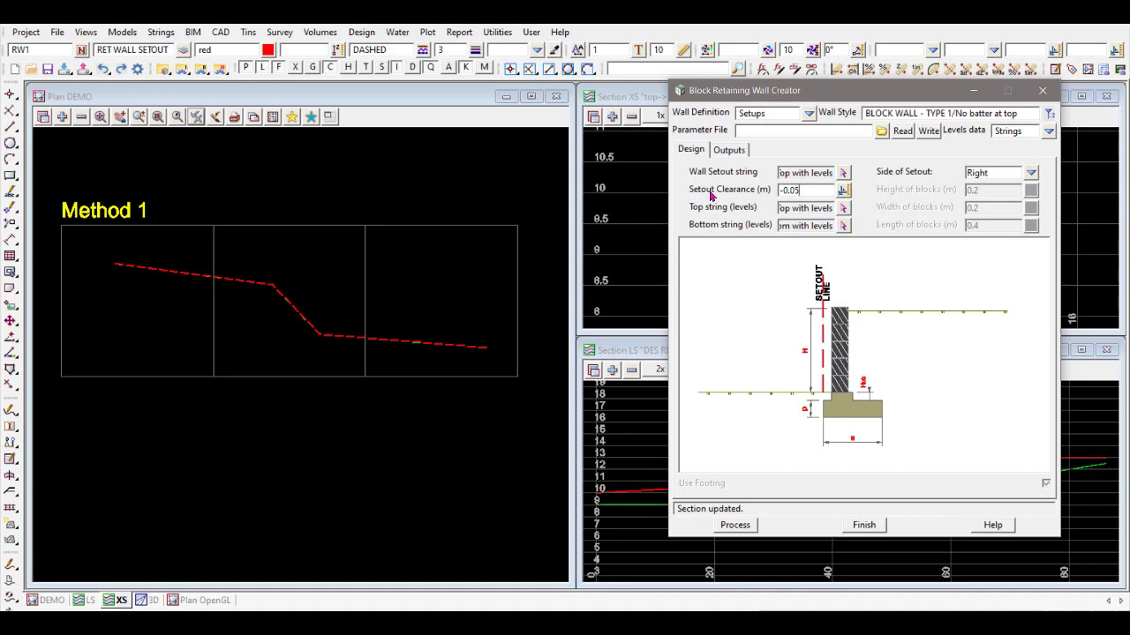
pyautogui.press('Return')
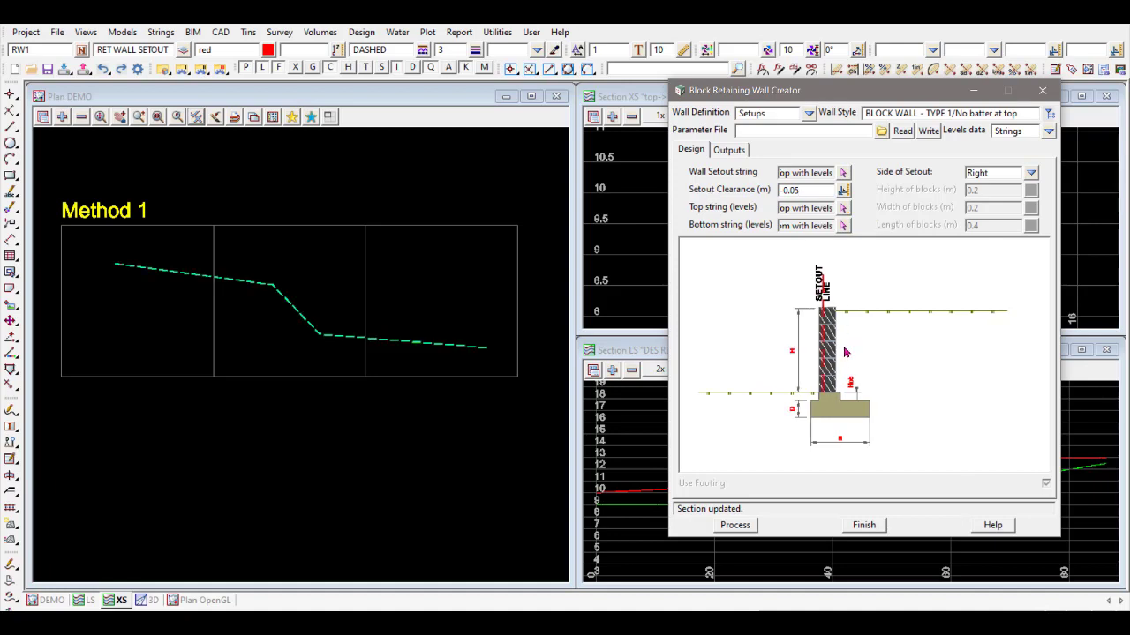
pyautogui.click(686, 187)
pyautogui.moveTo(800, 190); pyautogui.dragTo(743, 189)
pyautogui.write('0.1')
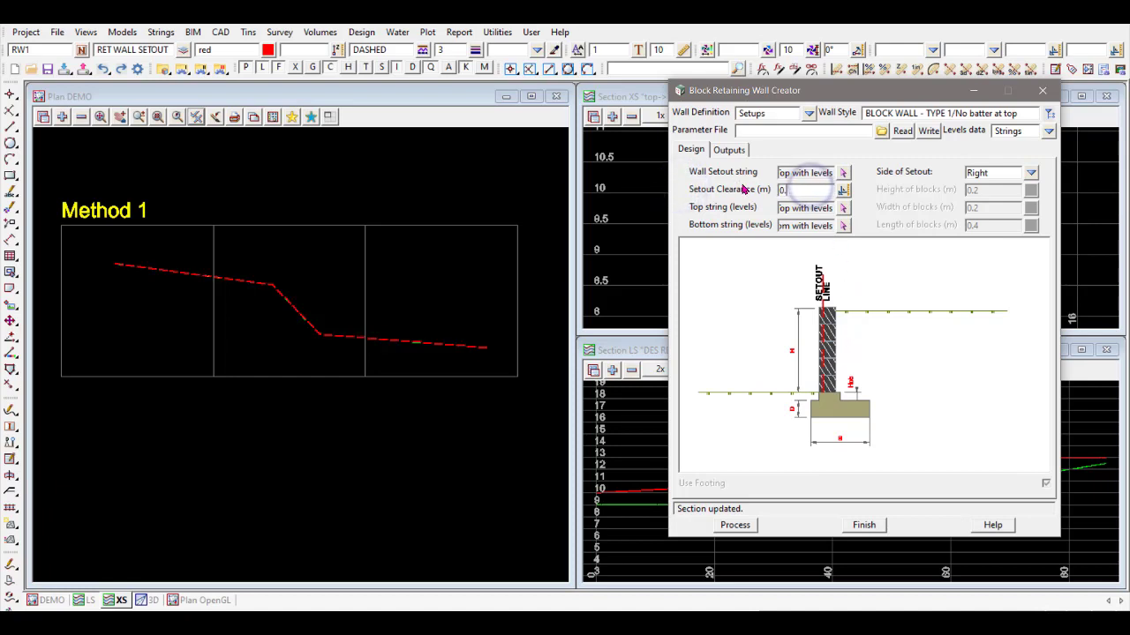
pyautogui.press('Tab')
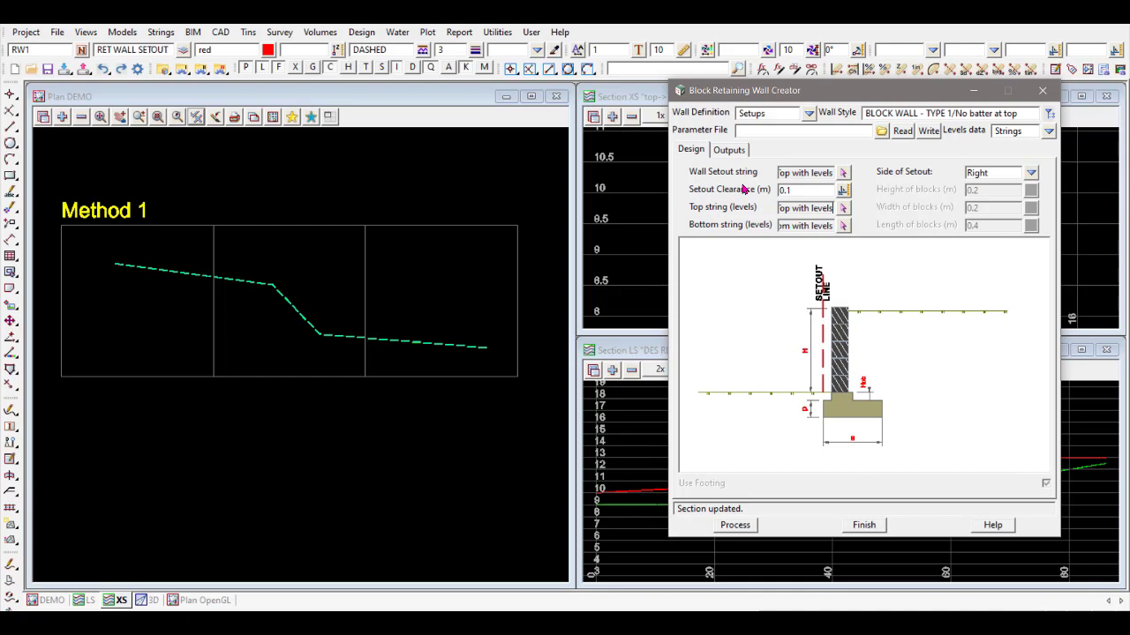
# Try Left as the side of setout for the wall and return the side to Right
pyautogui.click(1032, 174)
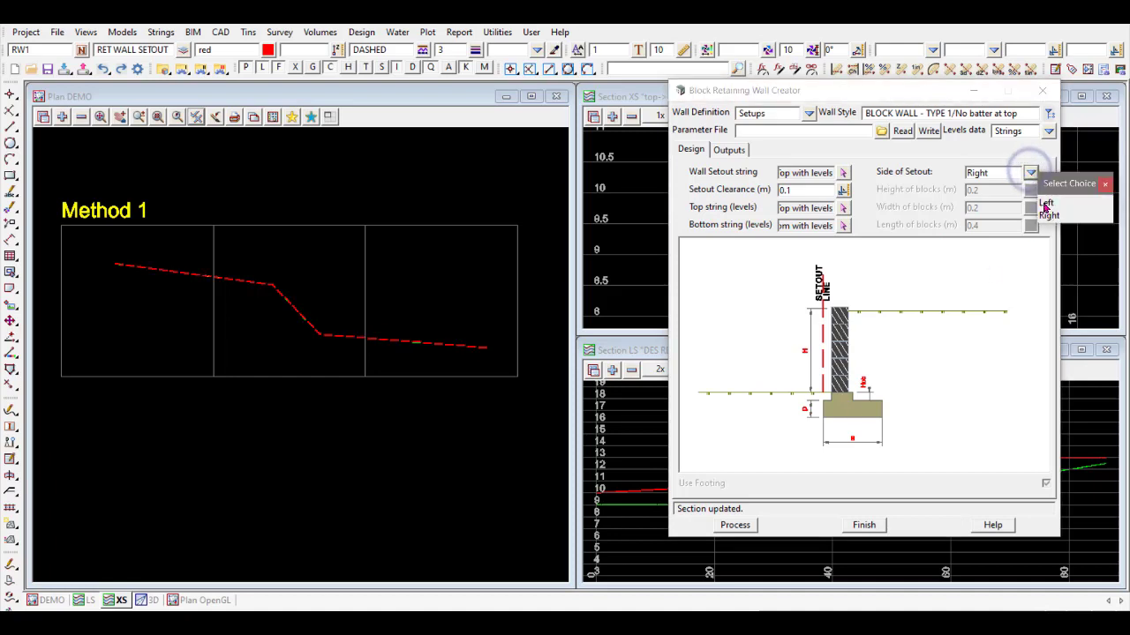
pyautogui.click(1045, 204)
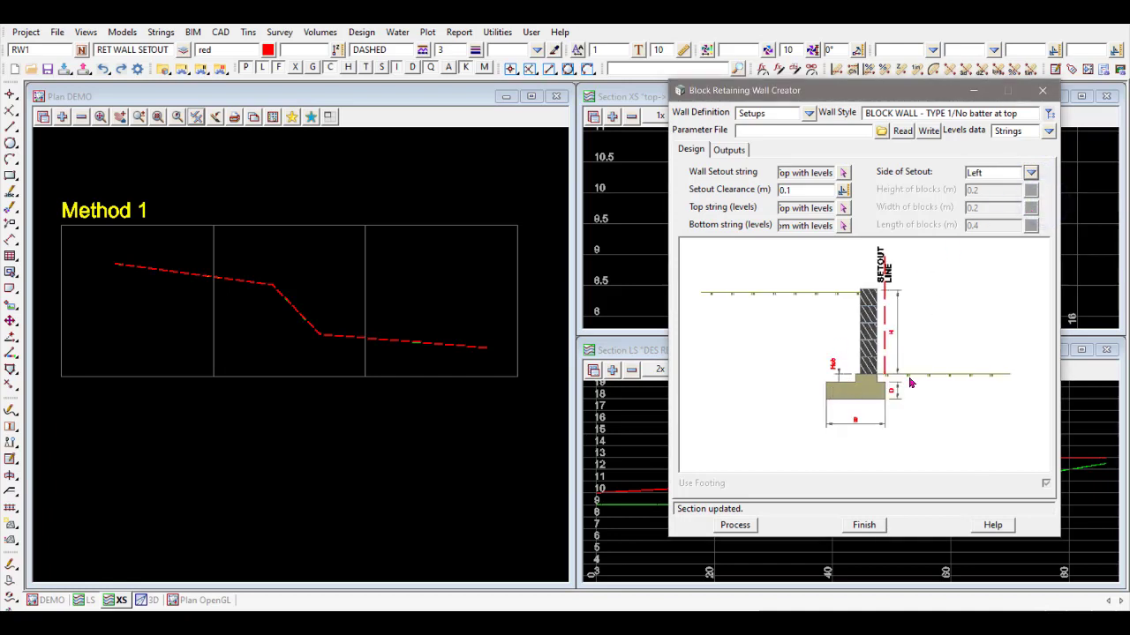
pyautogui.click(1031, 172)
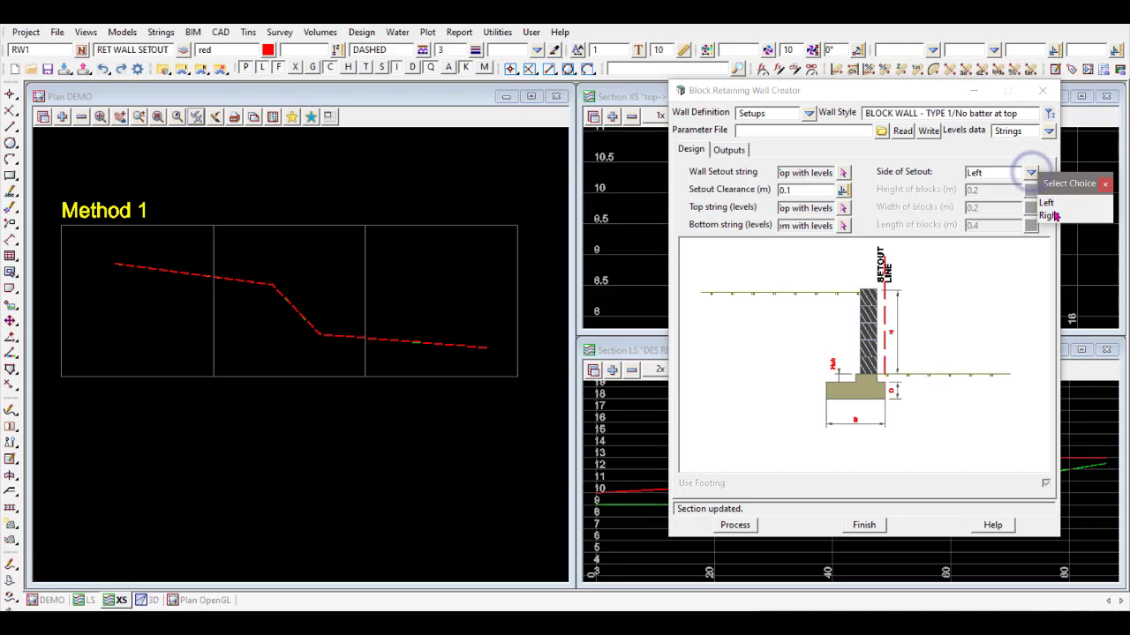
pyautogui.click(1055, 219)
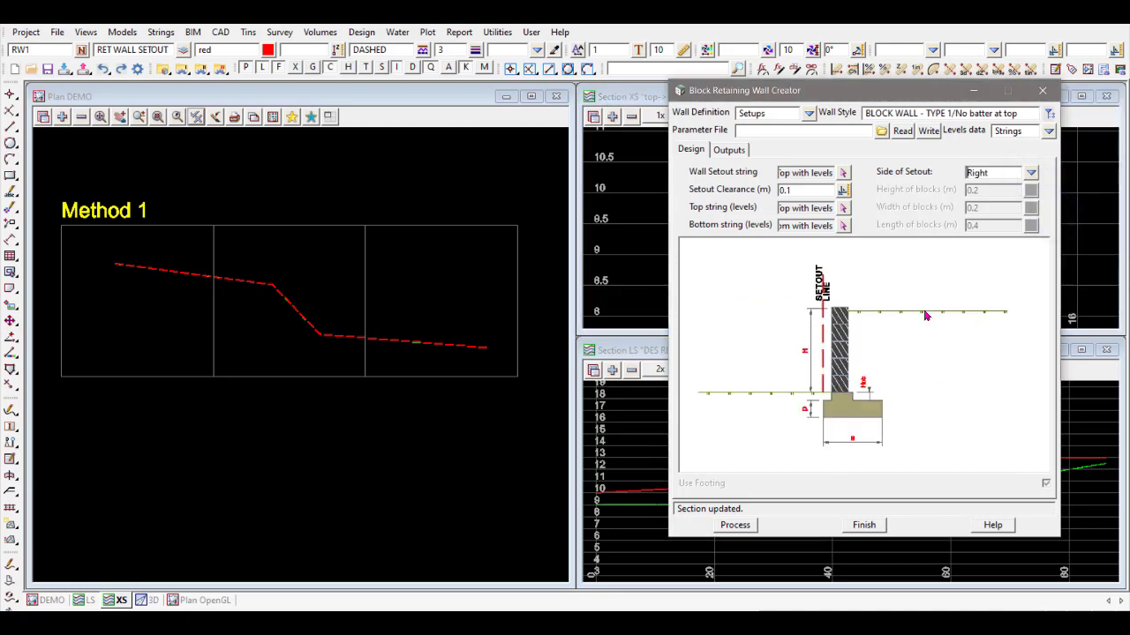
pyautogui.click(962, 208)
# Review the output models and colours set for the wall strings, wall trimesh, footing and subsoil
pyautogui.click(727, 151)
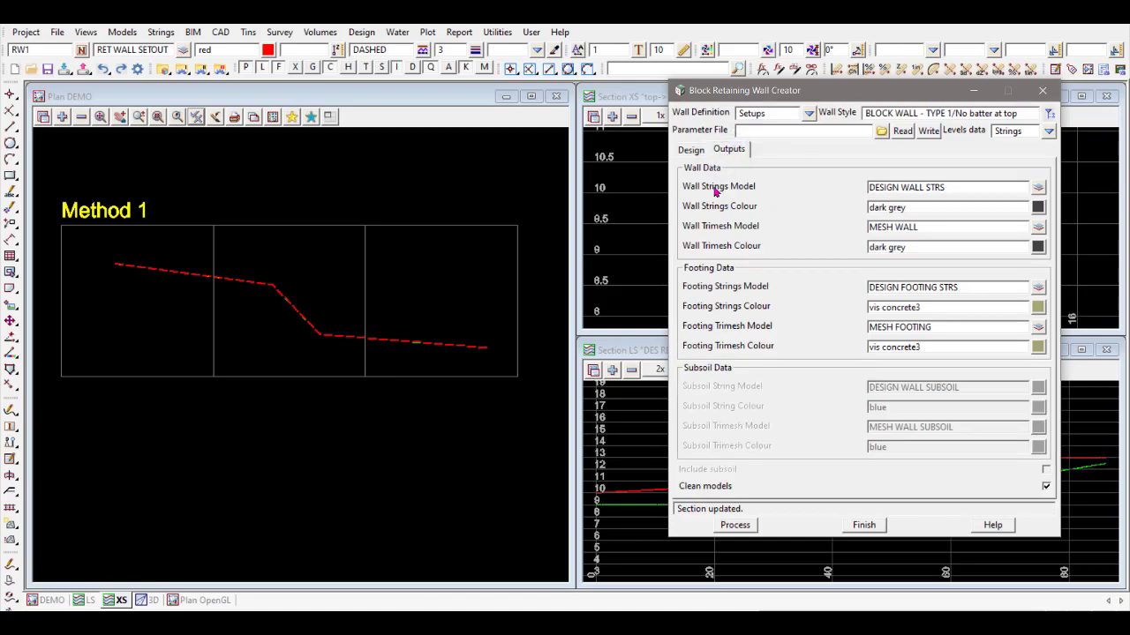
pyautogui.click(972, 186)
pyautogui.moveTo(973, 187); pyautogui.dragTo(809, 180)
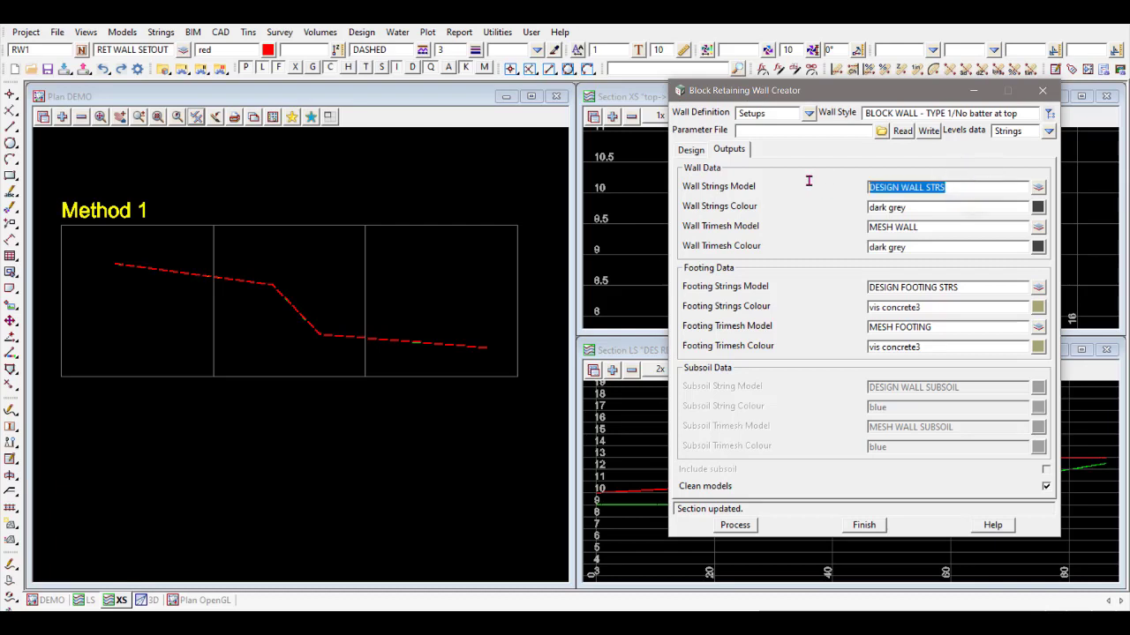
pyautogui.click(927, 207)
pyautogui.click(934, 227)
pyautogui.moveTo(934, 228); pyautogui.dragTo(827, 227)
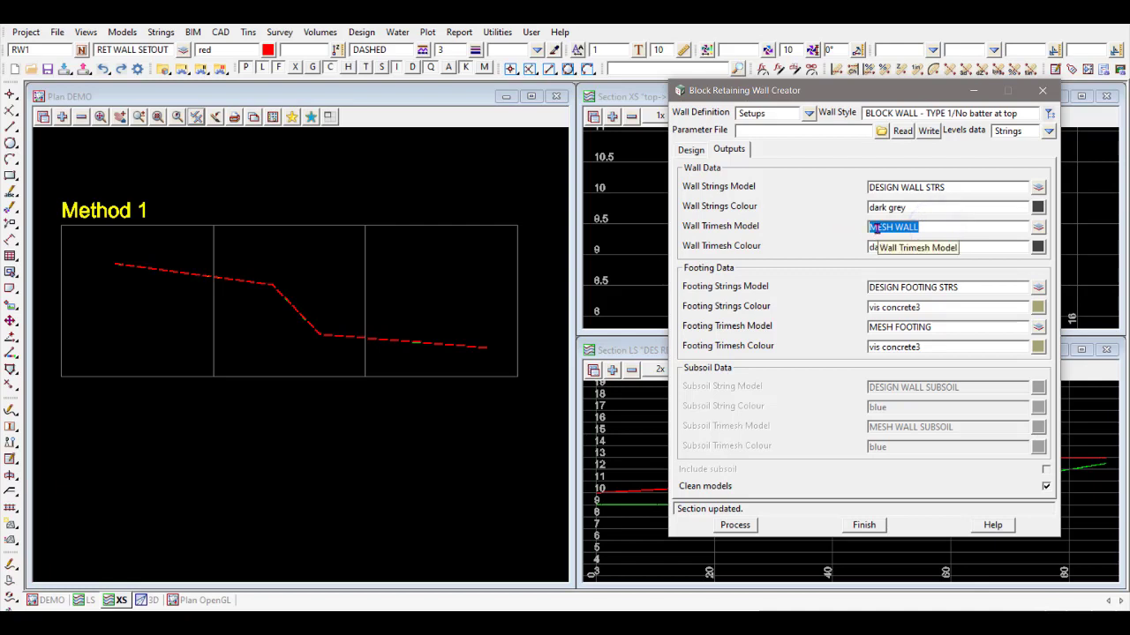
pyautogui.click(929, 247)
pyautogui.moveTo(929, 247); pyautogui.dragTo(855, 250)
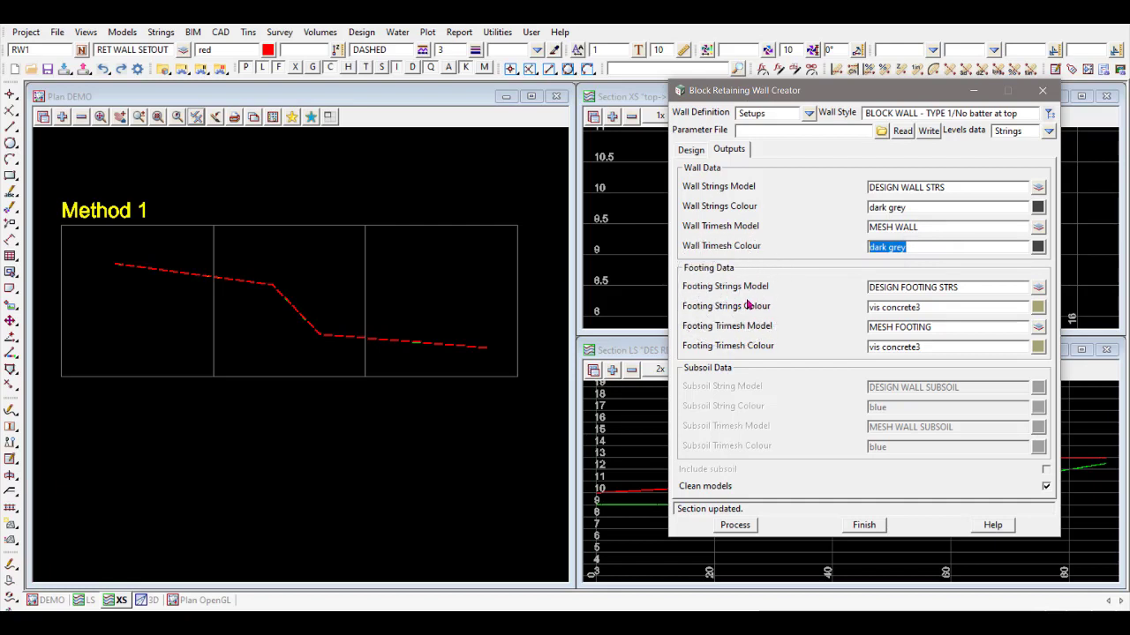
pyautogui.click(717, 415)
# Process the block retaining wall to create its wall and footing trimeshes, and move the wall creator clear of the views
pyautogui.click(691, 151)
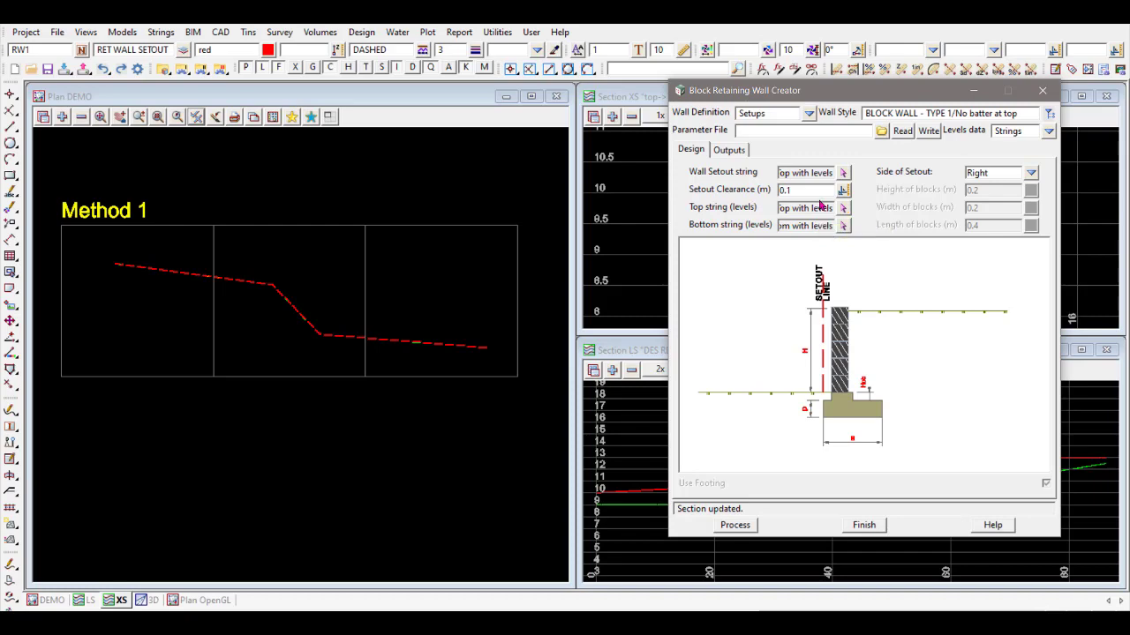
pyautogui.click(733, 526)
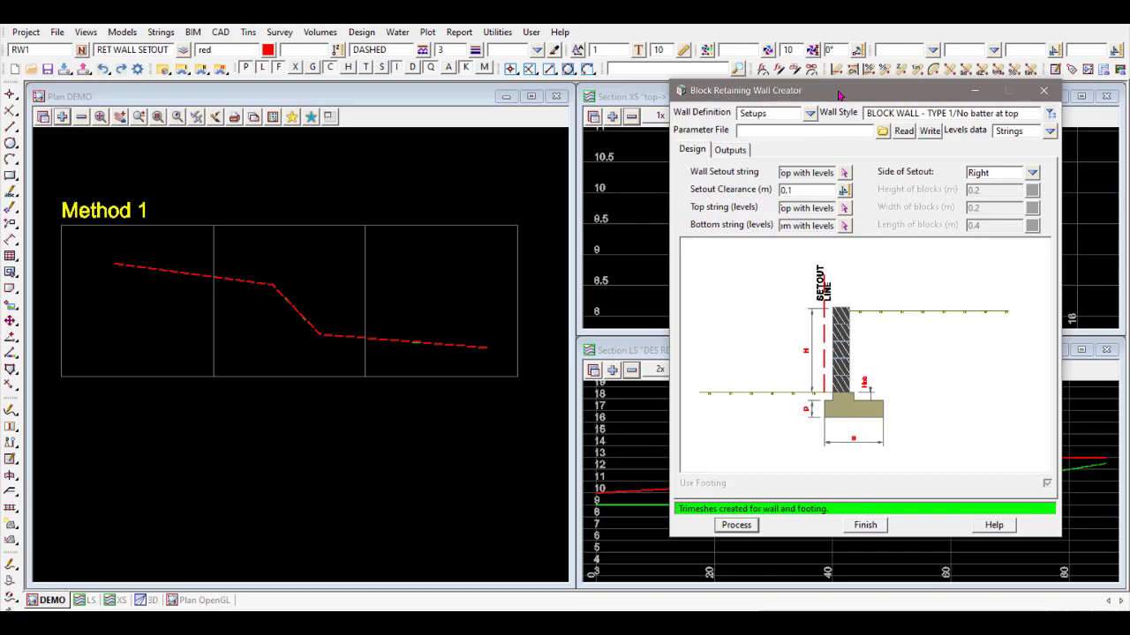
pyautogui.moveTo(839, 94); pyautogui.dragTo(819, 609)
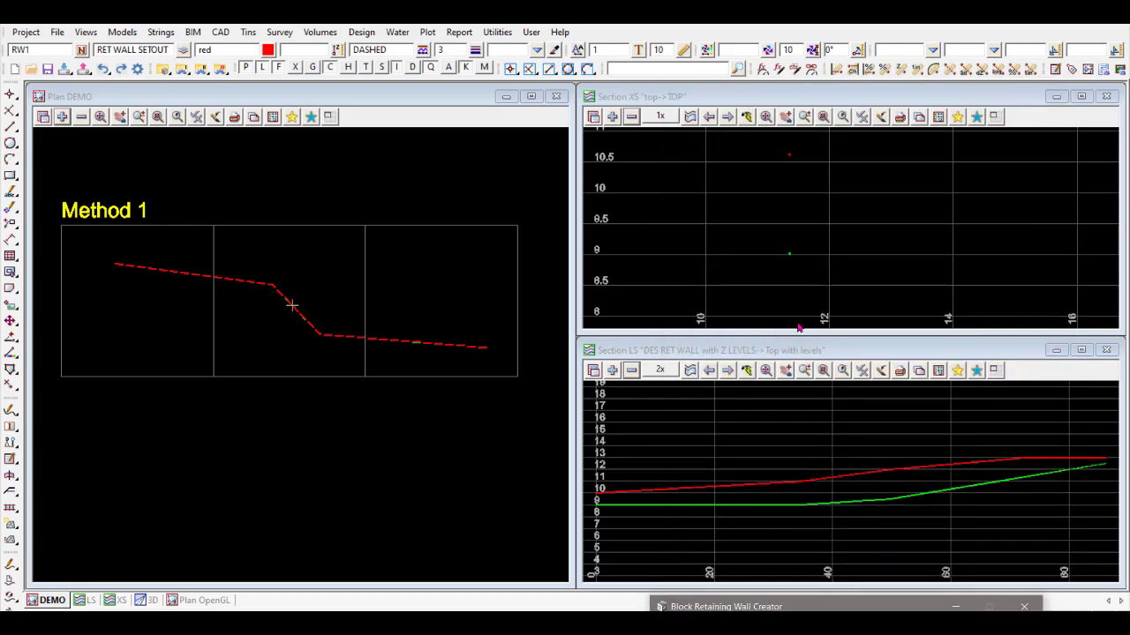
# Add the MESH FOOTING and MESH WALL models to the XS section view
pyautogui.click(796, 104)
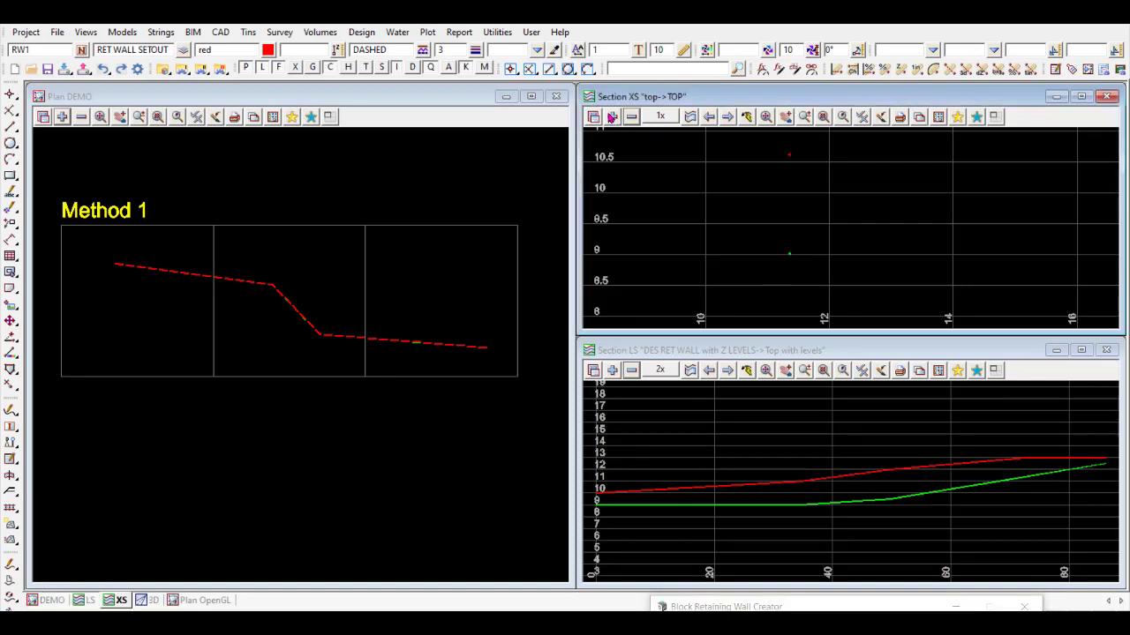
pyautogui.click(612, 118)
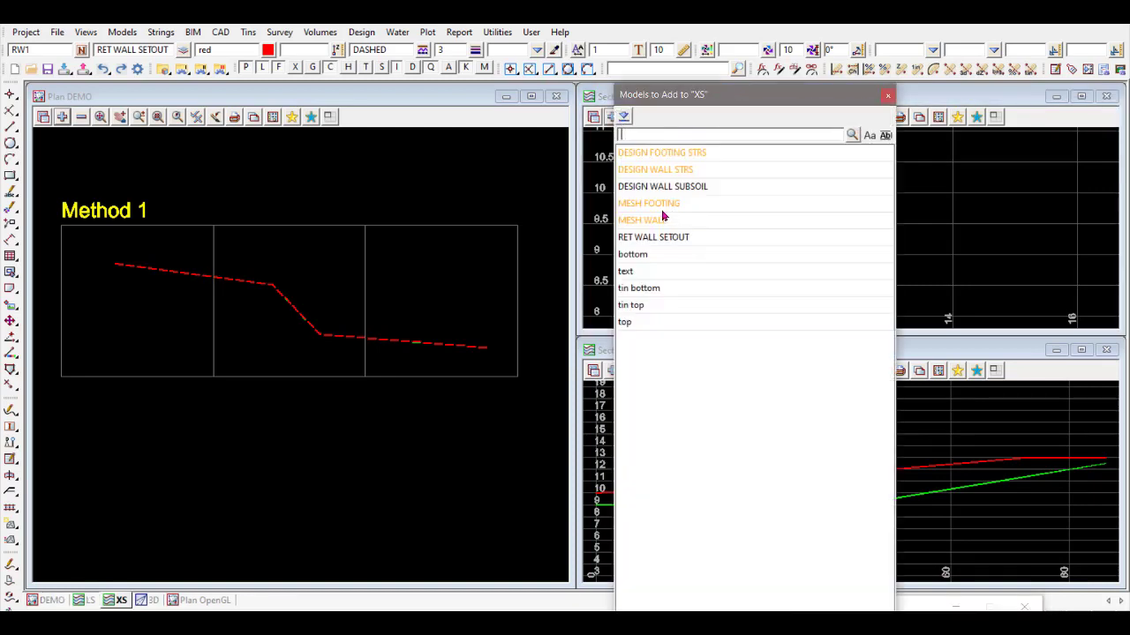
pyautogui.click(682, 157)
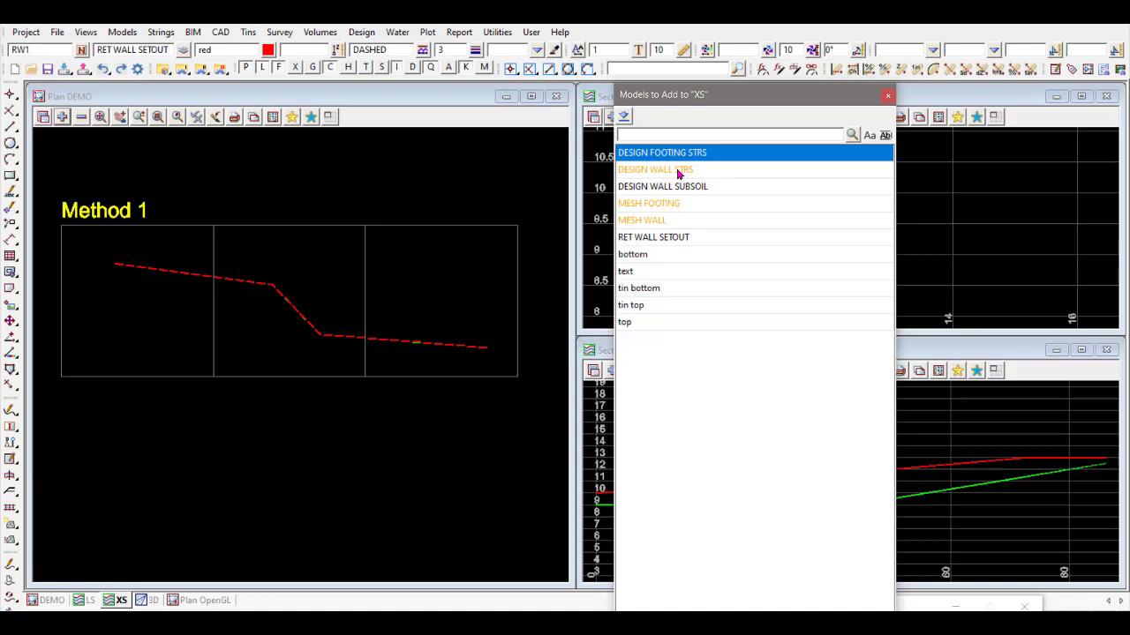
pyautogui.click(679, 173)
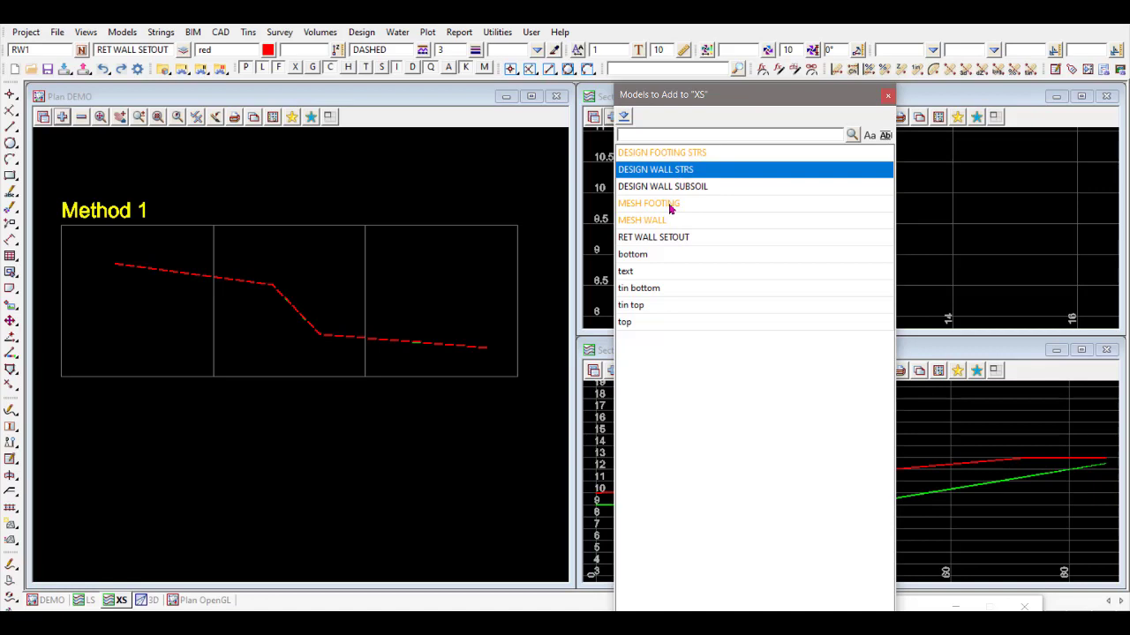
pyautogui.click(671, 206)
pyautogui.keyDown('ctrl'); pyautogui.click(670, 222); pyautogui.keyUp('ctrl')
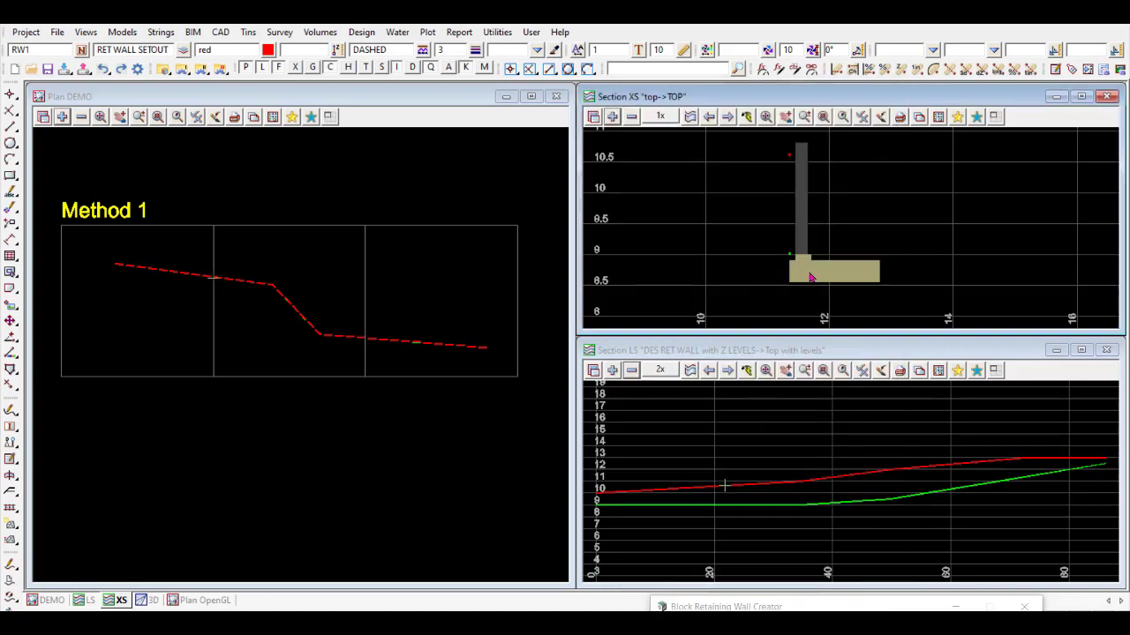
# Inquire on the wall and footing meshes in the cross-section using the DRAINAGE inquire style
pyautogui.click(213, 280)
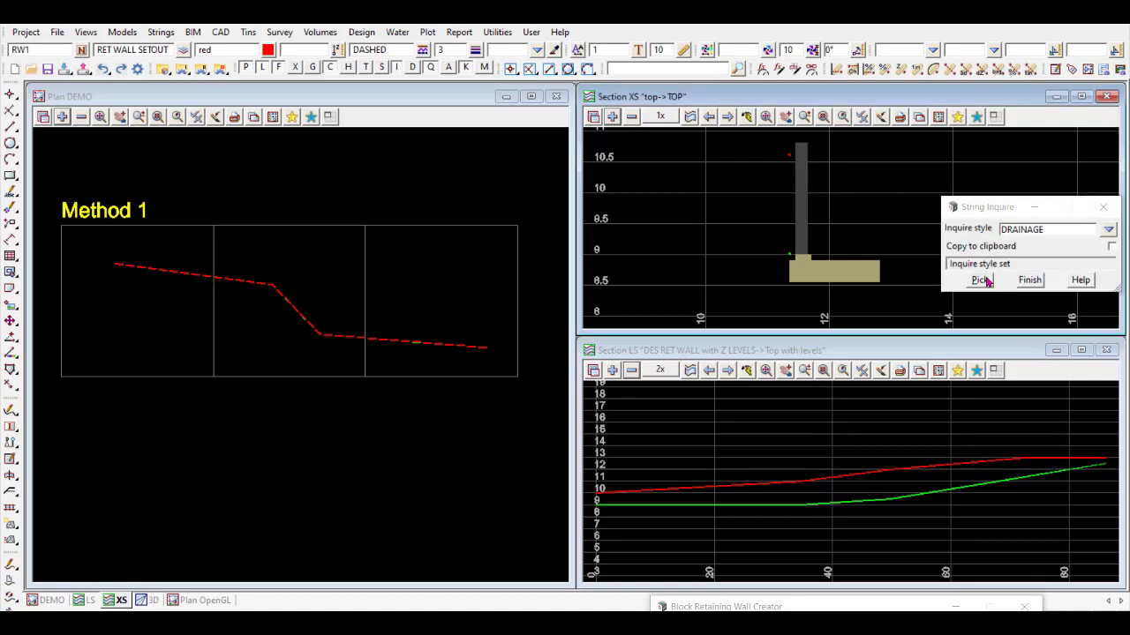
pyautogui.click(987, 281)
pyautogui.click(816, 208)
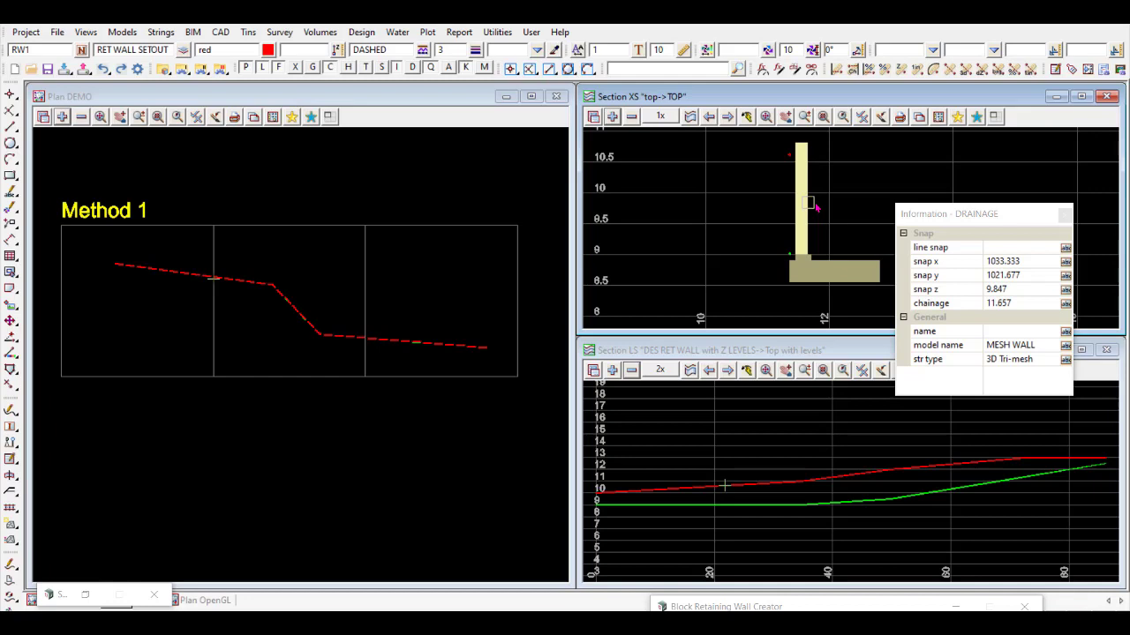
pyautogui.click(846, 261)
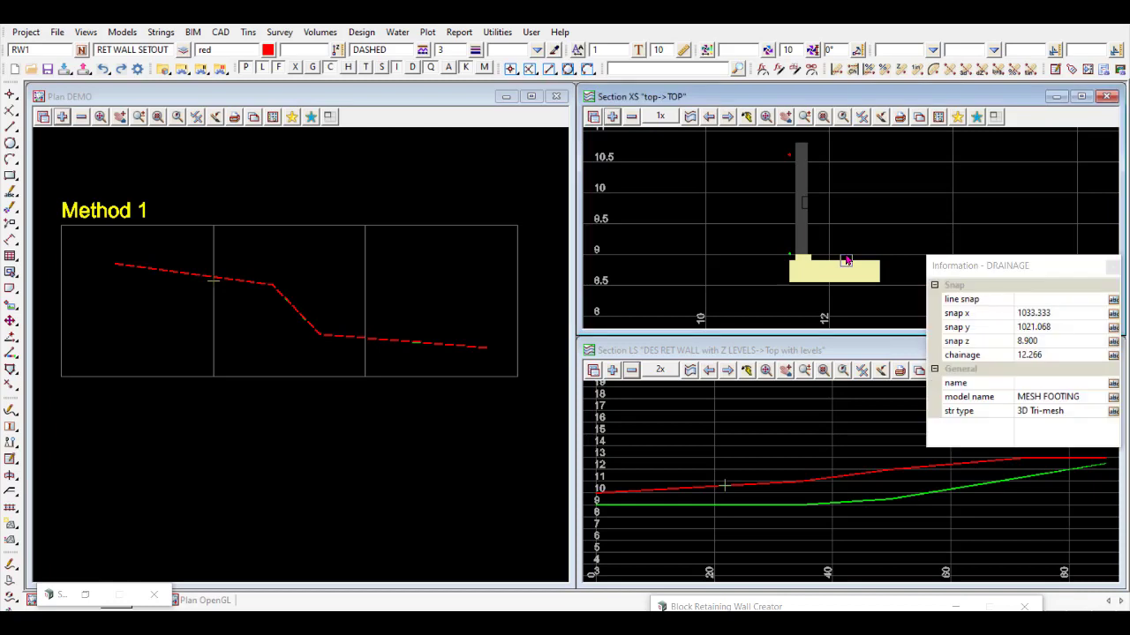
pyautogui.press('Escape')
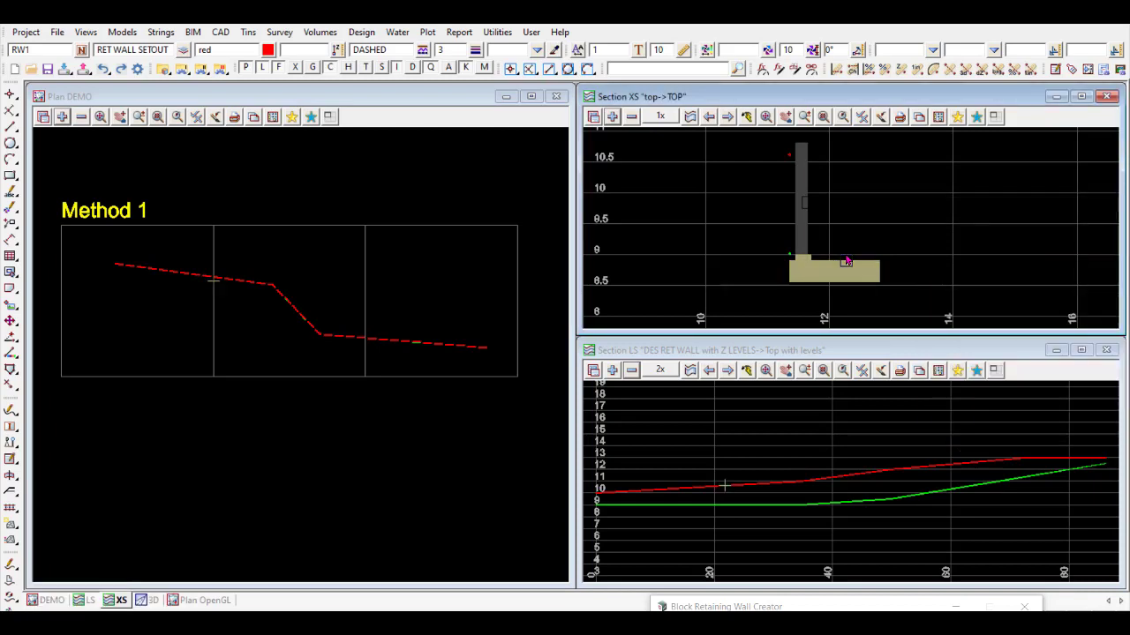
pyautogui.scroll(-1, 845, 261)
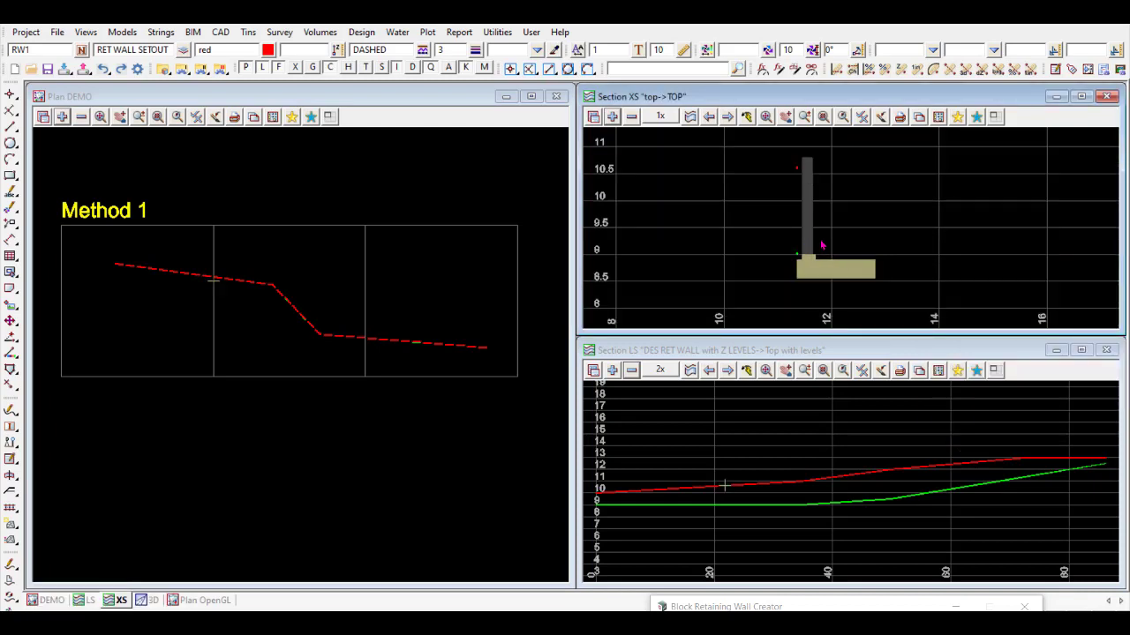
# Bring the 3D perspective view forward and check which models are displayed in it
pyautogui.click(150, 602)
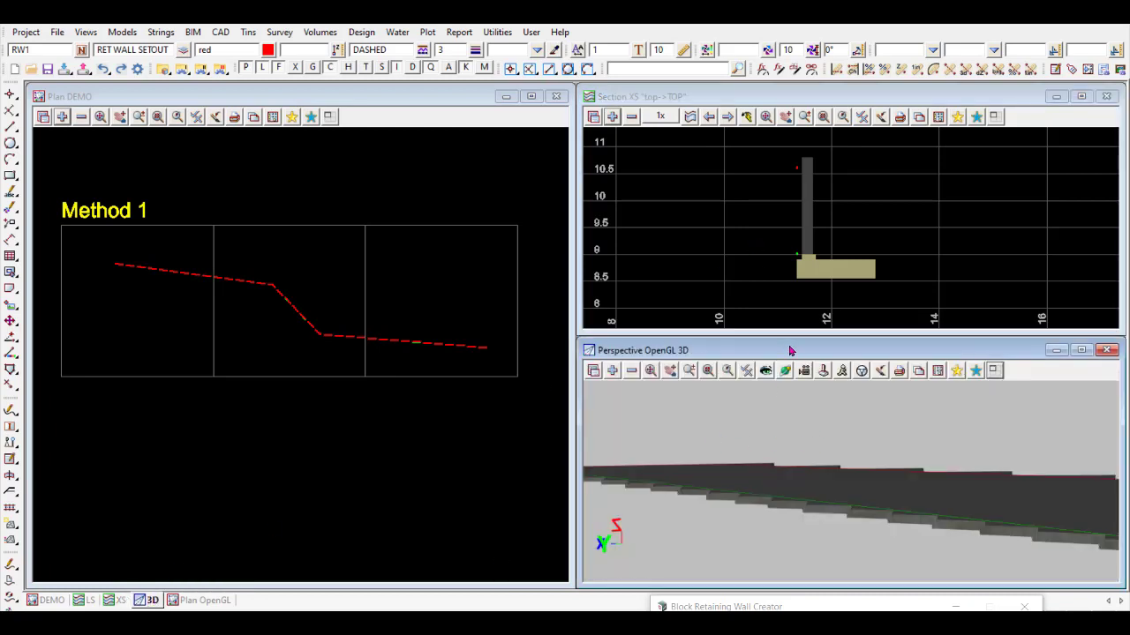
pyautogui.moveTo(805, 457); pyautogui.dragTo(948, 504, button='middle')
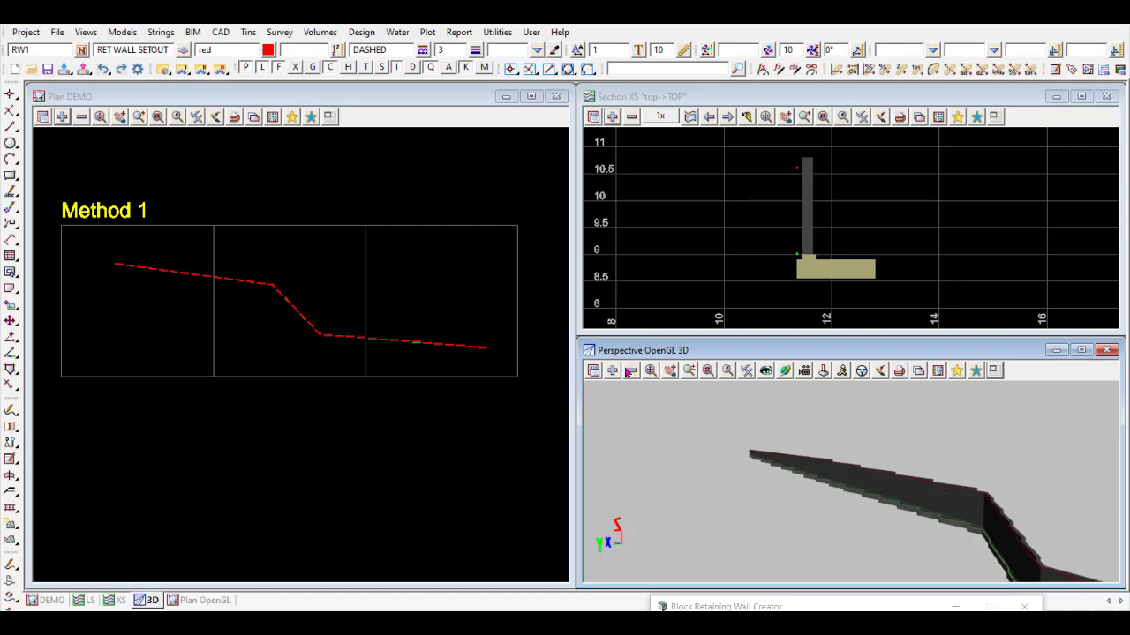
pyautogui.click(634, 369)
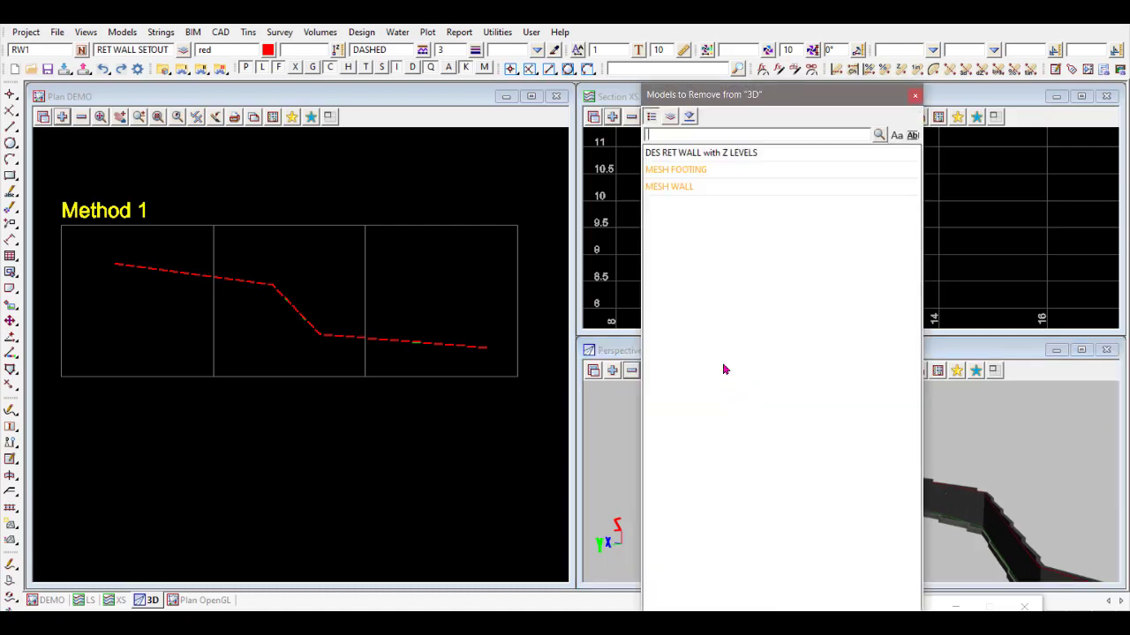
pyautogui.click(915, 95)
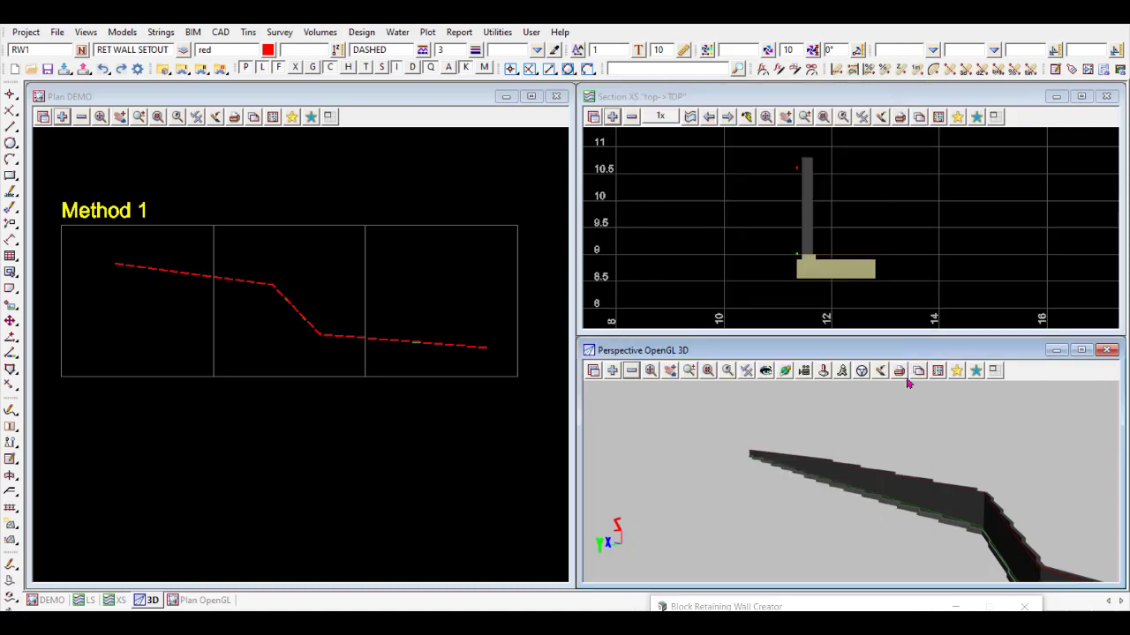
# Enlarge the 3D perspective view to fill the whole workspace
pyautogui.moveTo(902, 468); pyautogui.dragTo(888, 471)
pyautogui.click(993, 370)
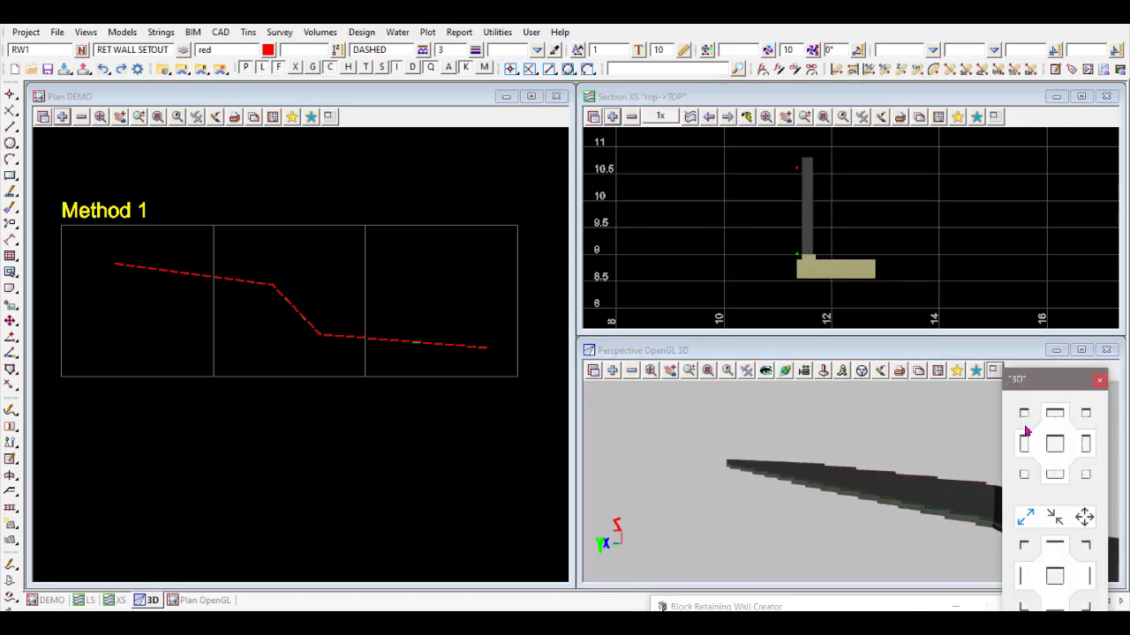
pyautogui.click(1054, 448)
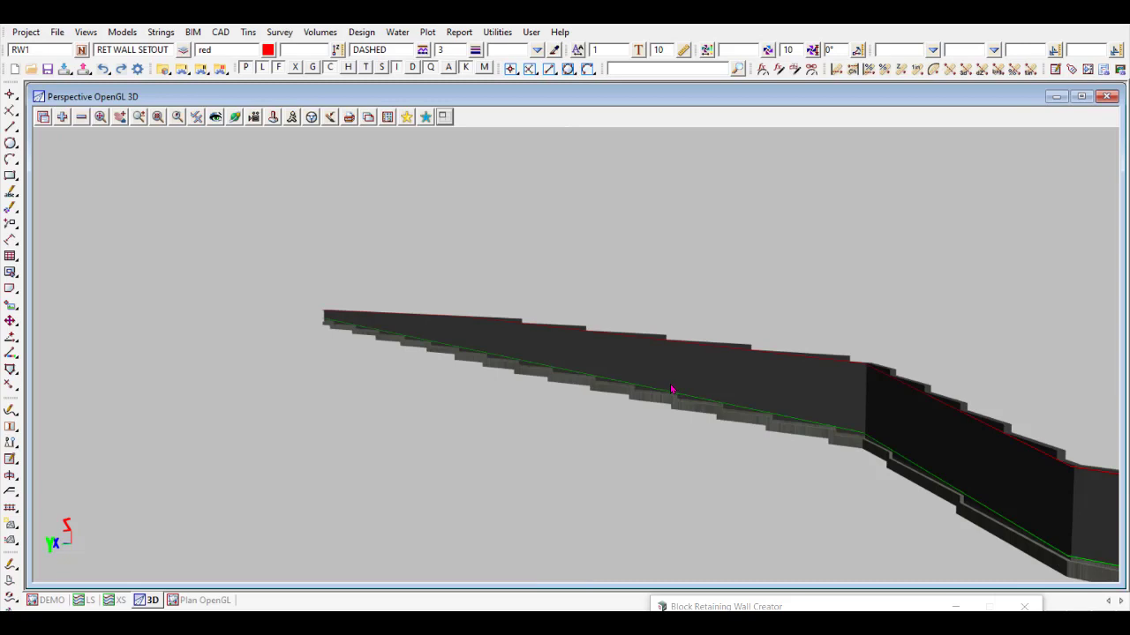
# Examine the wall's front face in 3D, comparing its stepped top and base with the top and bottom level strings
pyautogui.moveTo(645, 400)
pyautogui.mouseDown()
pyautogui.moveTo(656, 391)
pyautogui.moveTo(510, 376)
pyautogui.moveTo(612, 404)
pyautogui.moveTo(585, 403)
pyautogui.moveTo(586, 416)
pyautogui.moveTo(753, 454)
pyautogui.moveTo(863, 453)
pyautogui.moveTo(852, 453)
pyautogui.mouseUp()
pyautogui.scroll(5, 825, 457)
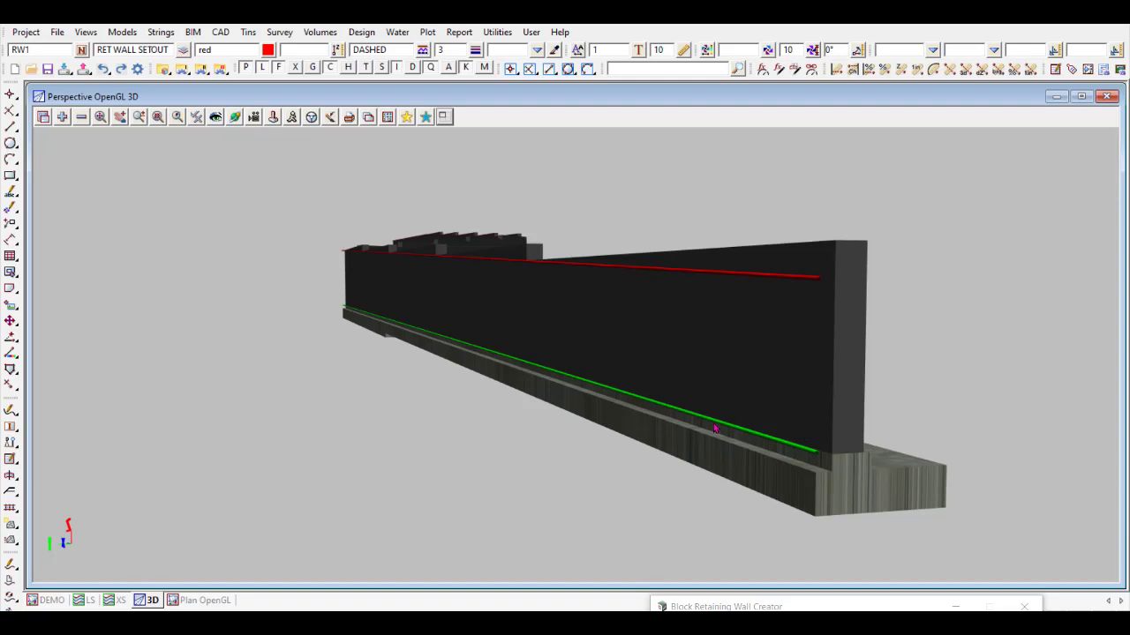
pyautogui.moveTo(720, 404)
pyautogui.mouseDown()
pyautogui.moveTo(772, 411)
pyautogui.moveTo(824, 396)
pyautogui.mouseUp()
pyautogui.moveTo(575, 356)
pyautogui.mouseDown()
pyautogui.moveTo(782, 361)
pyautogui.moveTo(627, 365)
pyautogui.moveTo(747, 353)
pyautogui.mouseUp()
pyautogui.moveTo(287, 306); pyautogui.dragTo(460, 295)
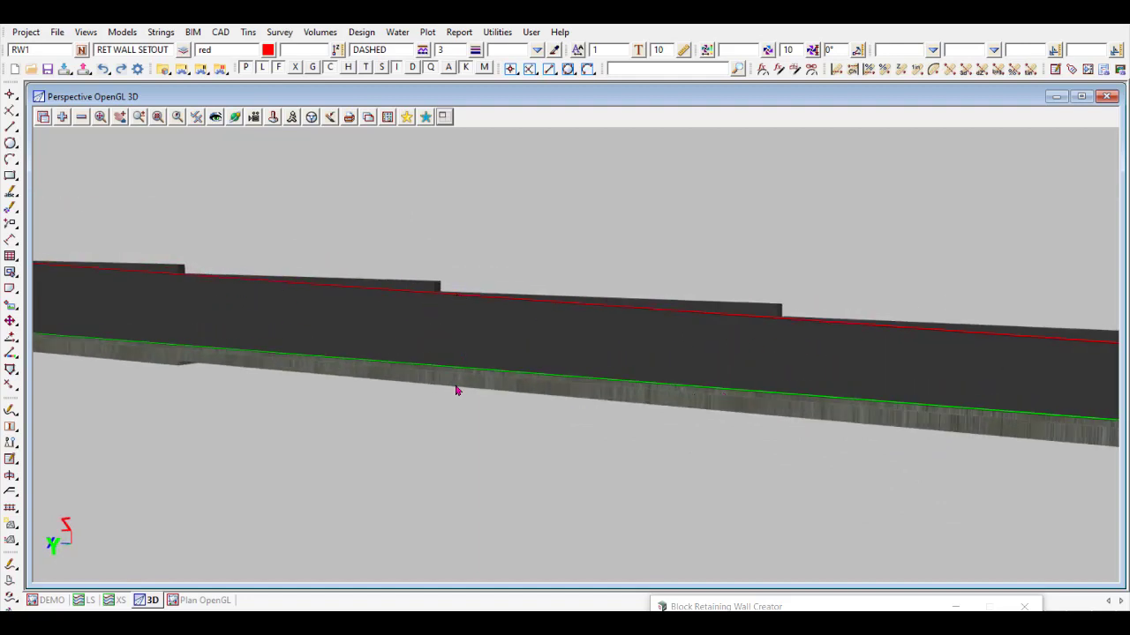
pyautogui.moveTo(453, 385); pyautogui.dragTo(730, 422)
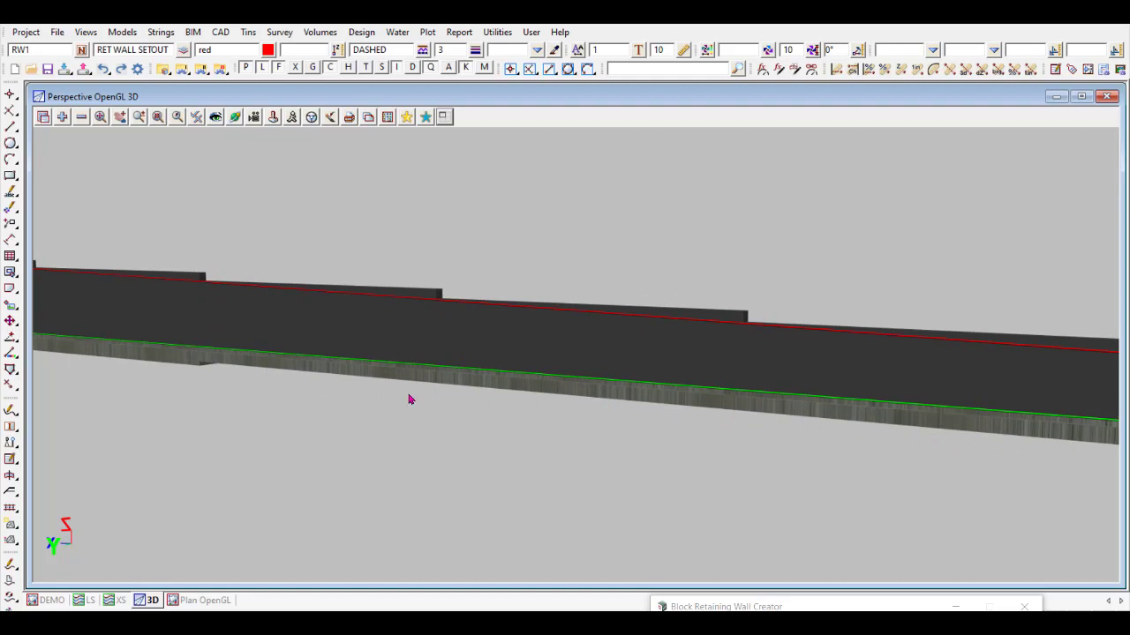
pyautogui.moveTo(326, 363); pyautogui.dragTo(555, 348)
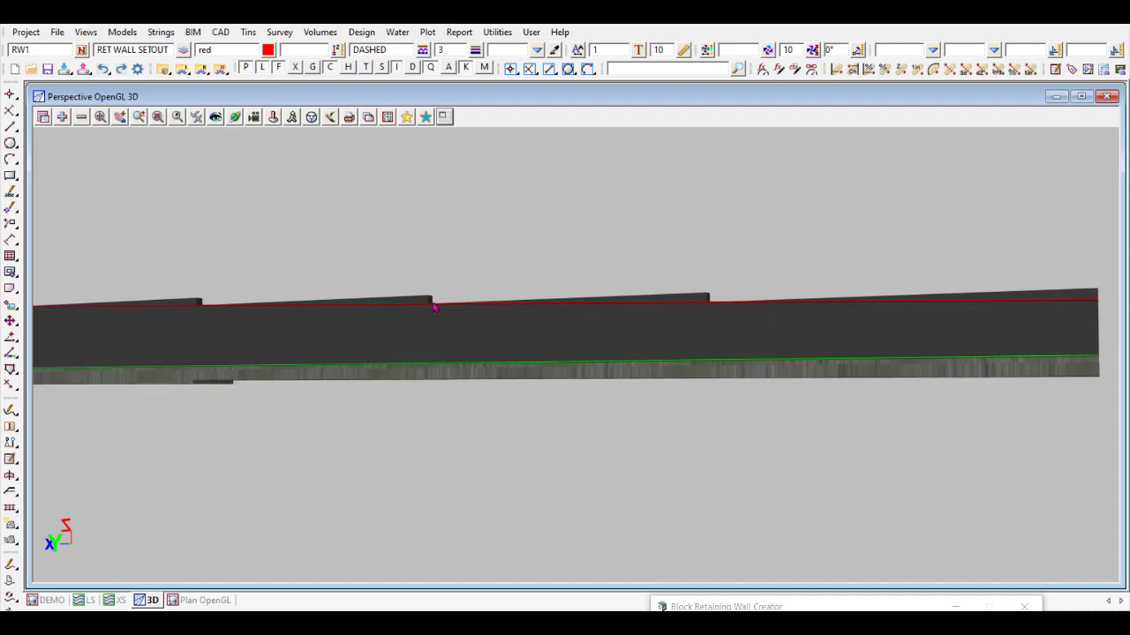
pyautogui.moveTo(434, 309); pyautogui.dragTo(102, 328)
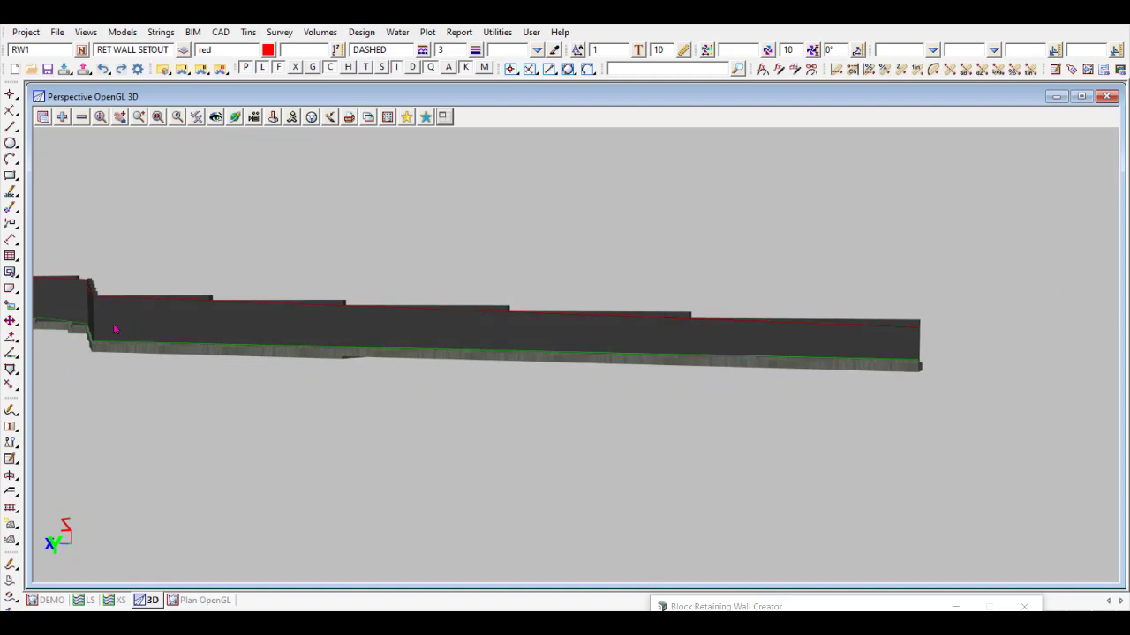
# Examine the back of the wall in 3D, focusing on the footing steps and block courses near the bend
pyautogui.moveTo(206, 326); pyautogui.dragTo(248, 375)
pyautogui.click(338, 510)
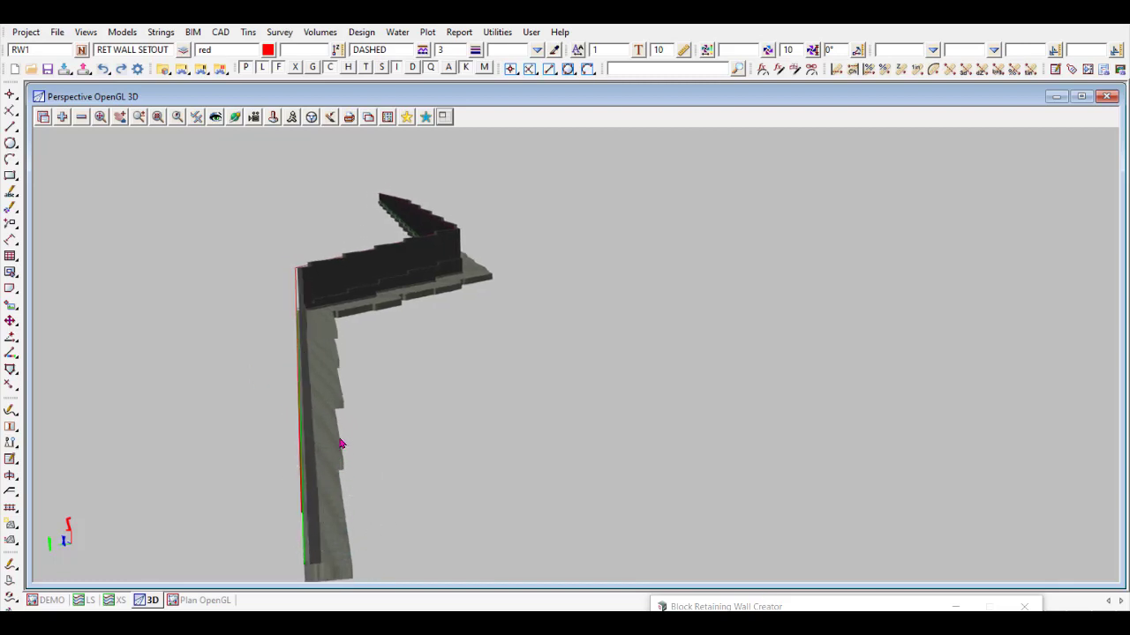
pyautogui.moveTo(331, 377); pyautogui.dragTo(285, 379)
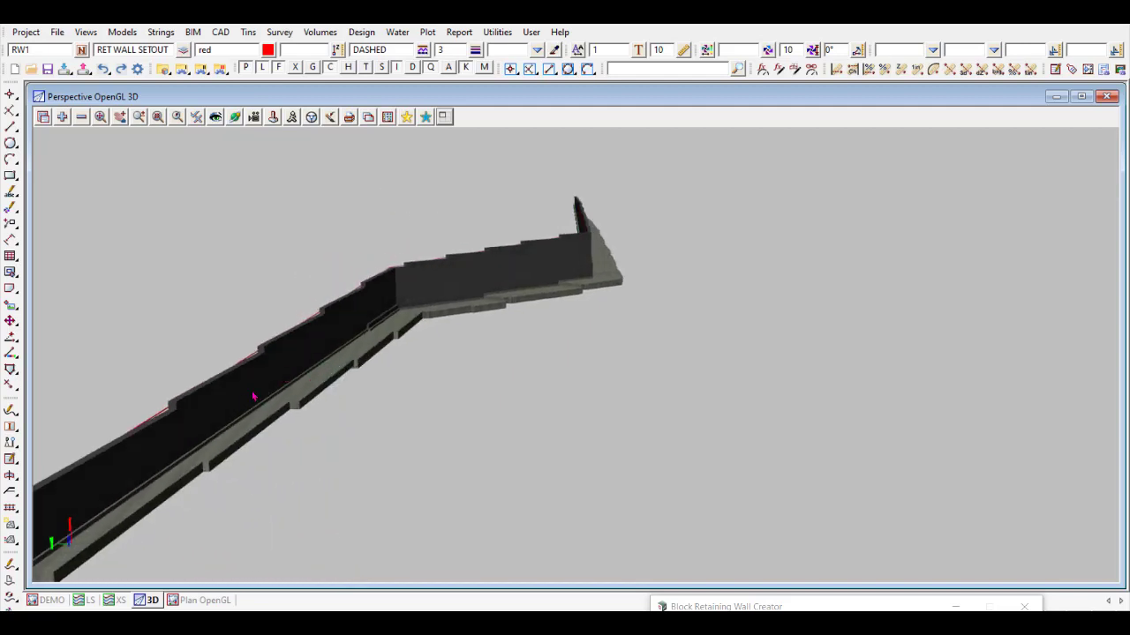
pyautogui.moveTo(364, 332); pyautogui.dragTo(360, 328)
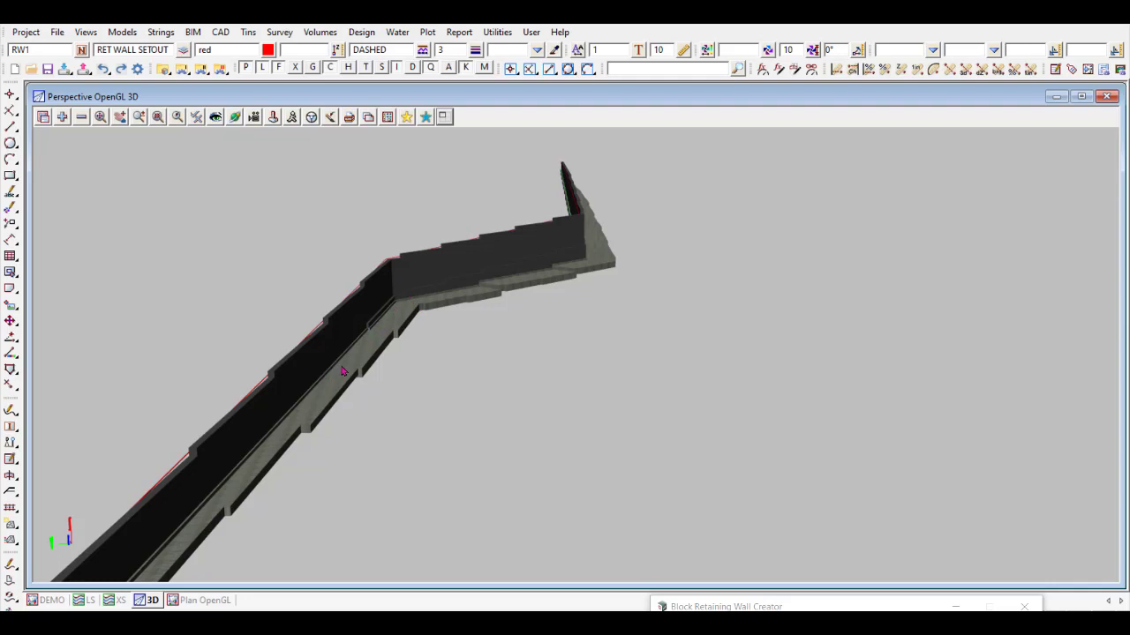
pyautogui.moveTo(385, 345); pyautogui.dragTo(389, 360)
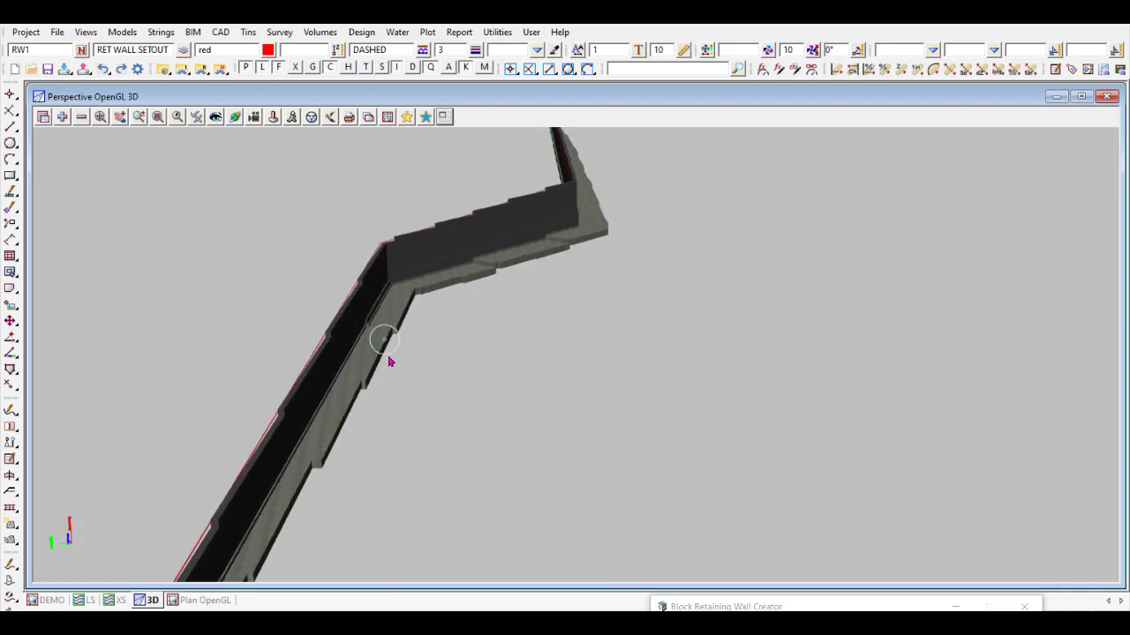
pyautogui.moveTo(390, 361); pyautogui.dragTo(389, 360)
pyautogui.moveTo(394, 312); pyautogui.dragTo(386, 307)
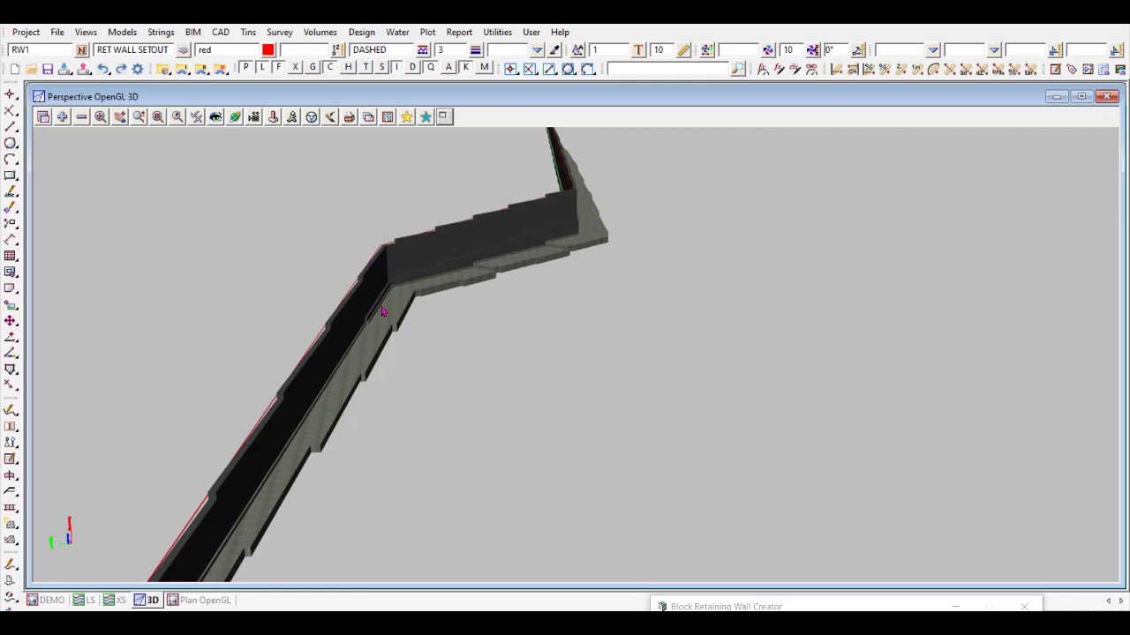
pyautogui.scroll(5, 382, 311)
pyautogui.moveTo(374, 331); pyautogui.dragTo(368, 340)
pyautogui.scroll(3, 341, 343)
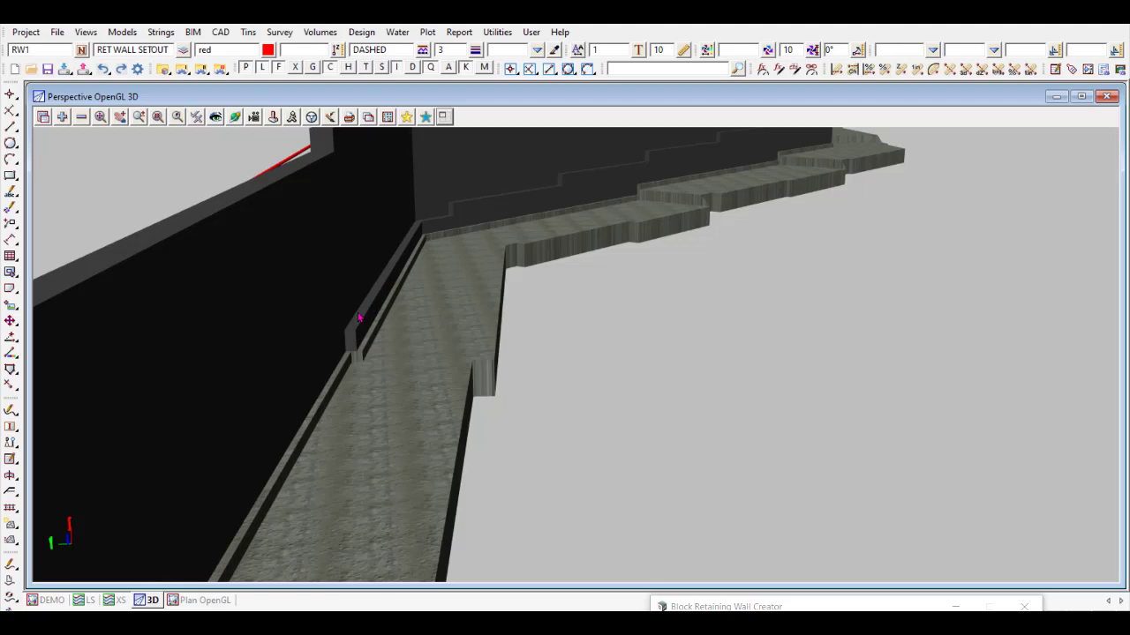
pyautogui.moveTo(391, 265); pyautogui.dragTo(332, 250)
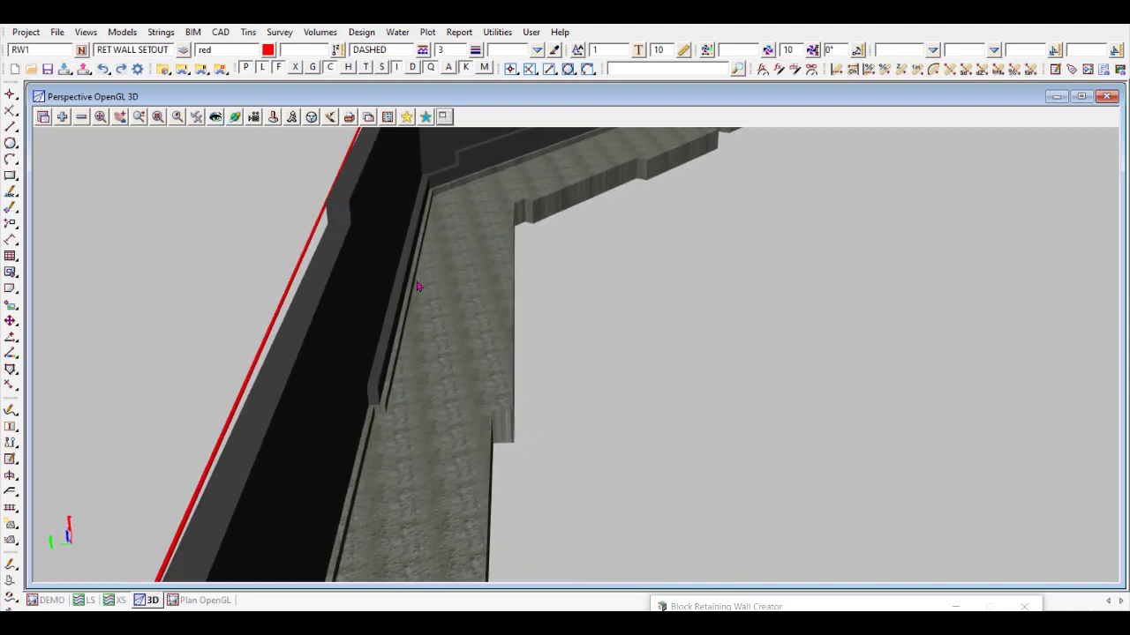
# Examine the stepped footing and wall base along the wall's full length from behind in 3D
pyautogui.moveTo(391, 288); pyautogui.dragTo(388, 346)
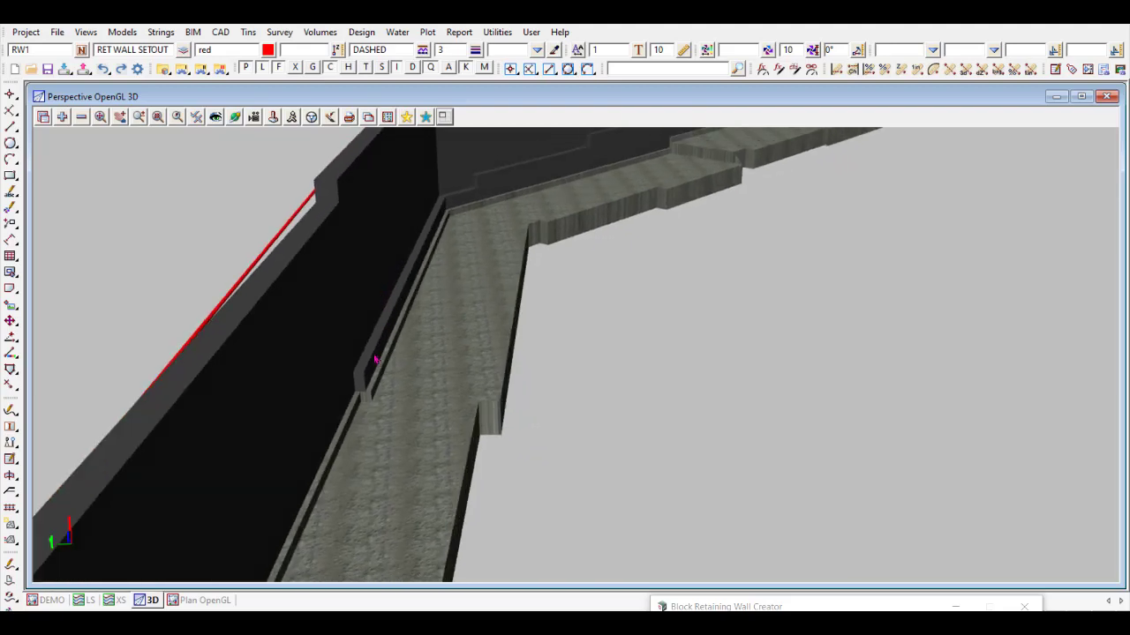
pyautogui.scroll(-1, 362, 362)
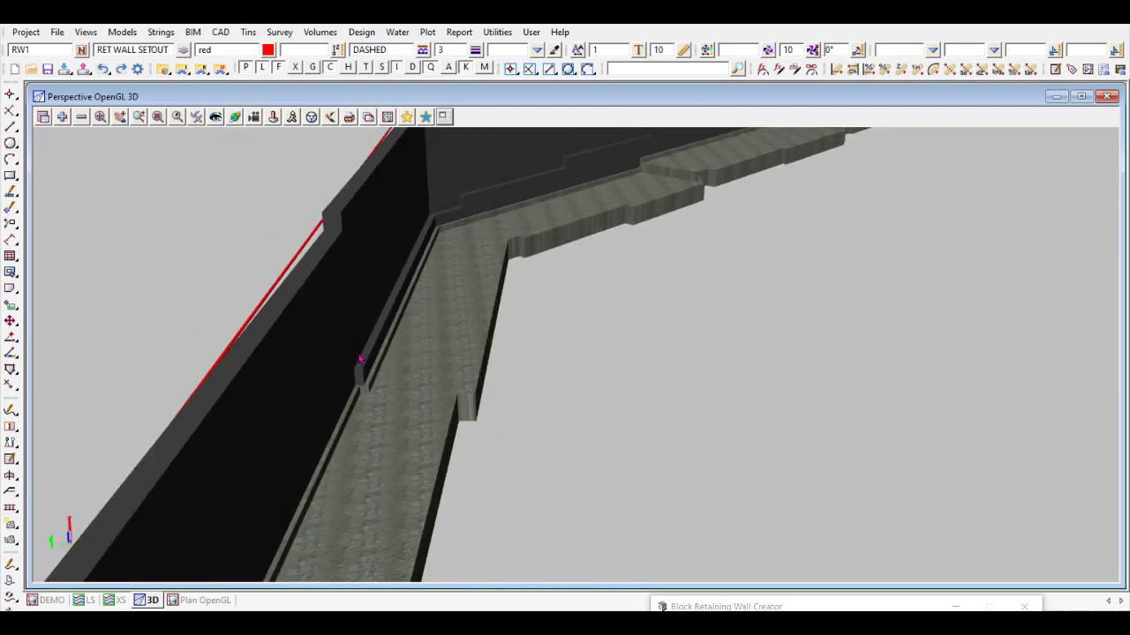
pyautogui.moveTo(367, 337); pyautogui.dragTo(592, 227)
pyautogui.moveTo(641, 190); pyautogui.dragTo(534, 290)
pyautogui.moveTo(435, 301); pyautogui.dragTo(742, 276)
pyautogui.moveTo(553, 263); pyautogui.dragTo(932, 229)
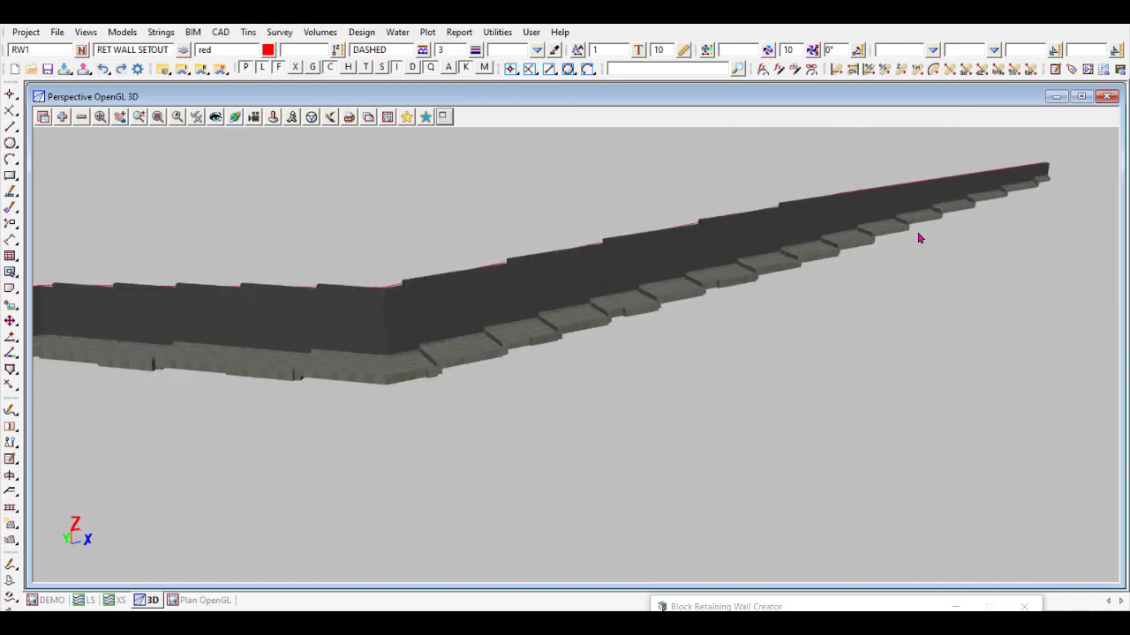
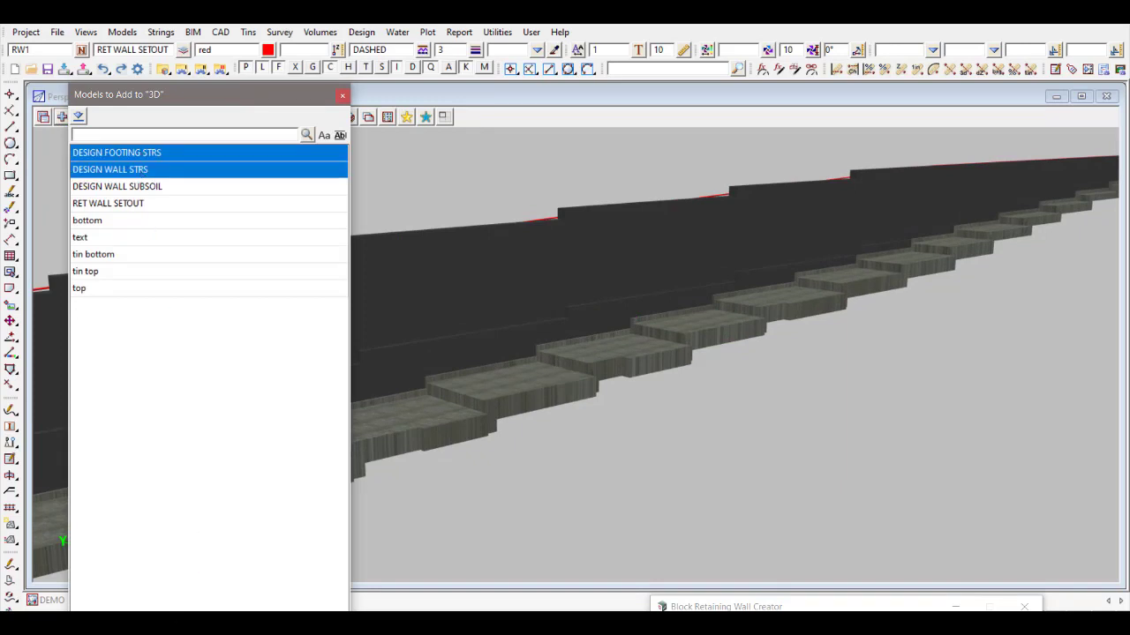
# Add the DESIGN FOOTING STRS and DESIGN WALL STRS models to the 3D perspective view
pyautogui.moveTo(142, 173); pyautogui.dragTo(629, 364)
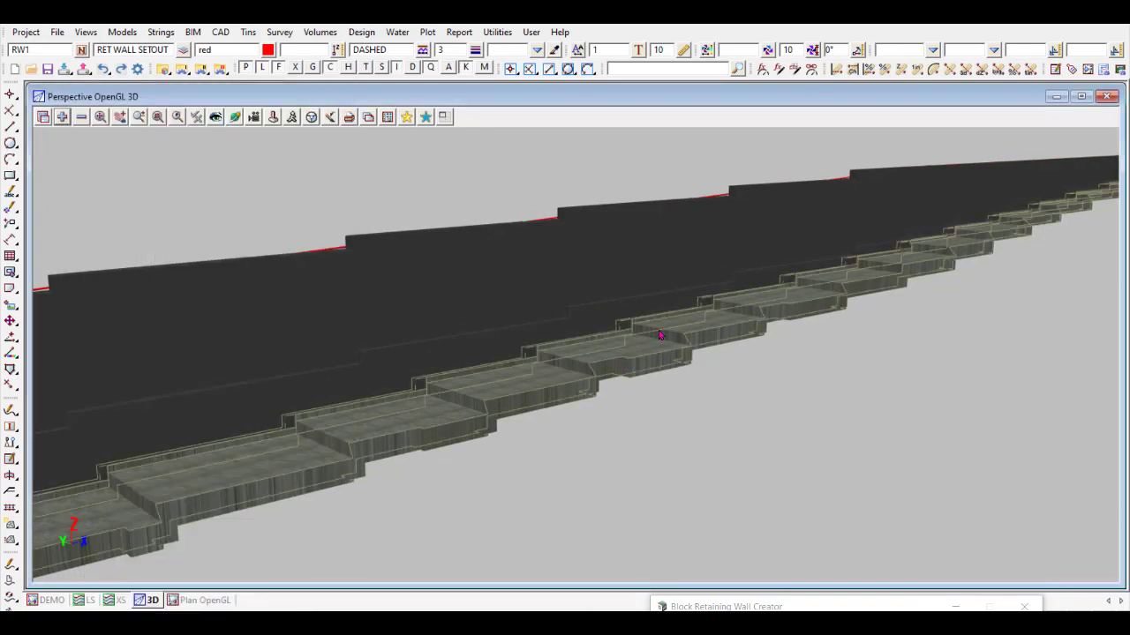
pyautogui.moveTo(667, 351); pyautogui.dragTo(710, 357, button='middle')
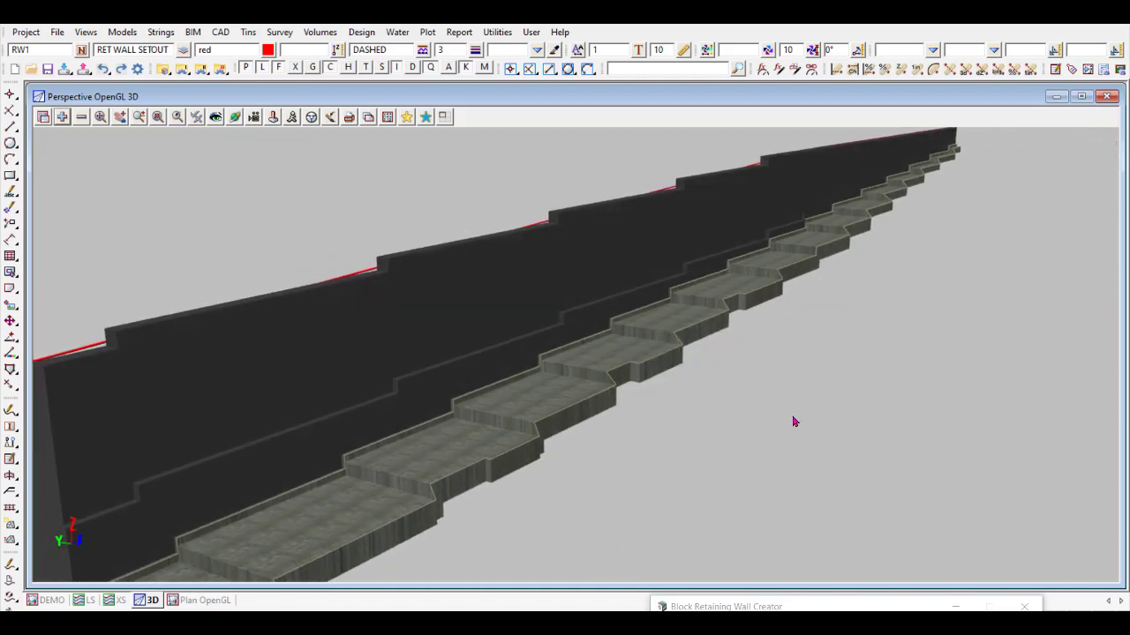
# Set the wall strings output colour to yellow in the Block Retaining Wall Creator
pyautogui.doubleClick(849, 607)
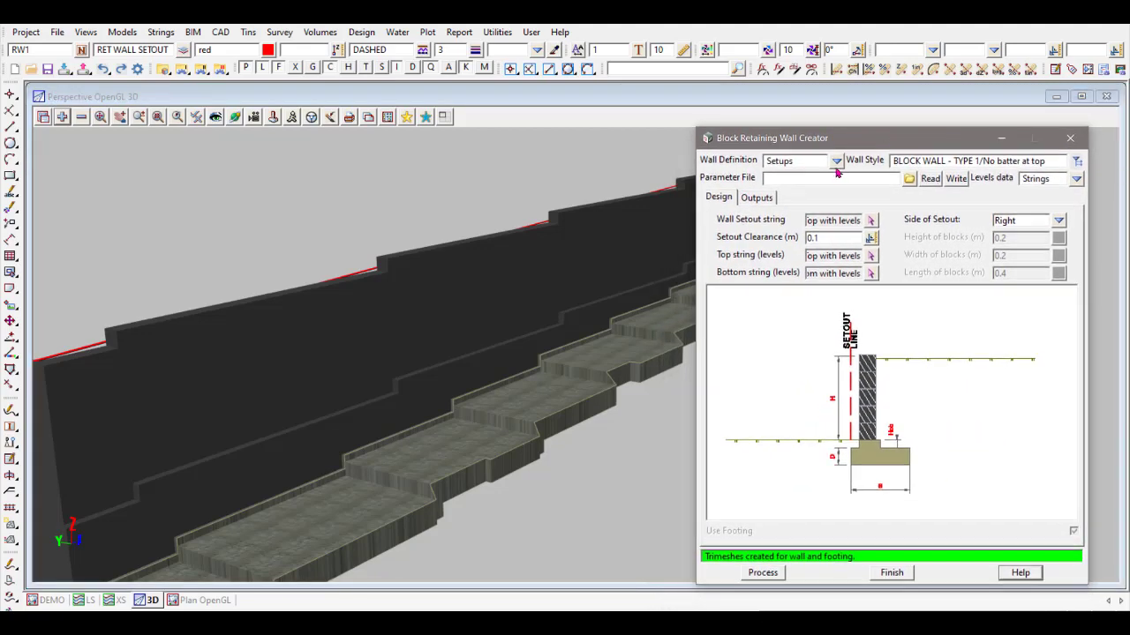
pyautogui.click(755, 201)
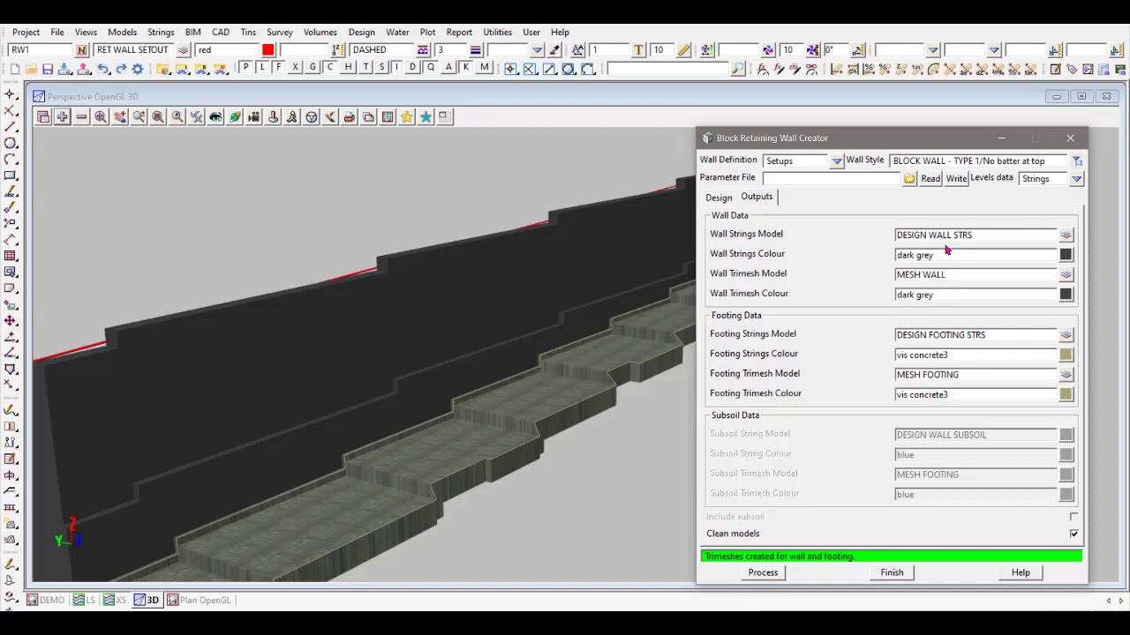
pyautogui.click(1066, 256)
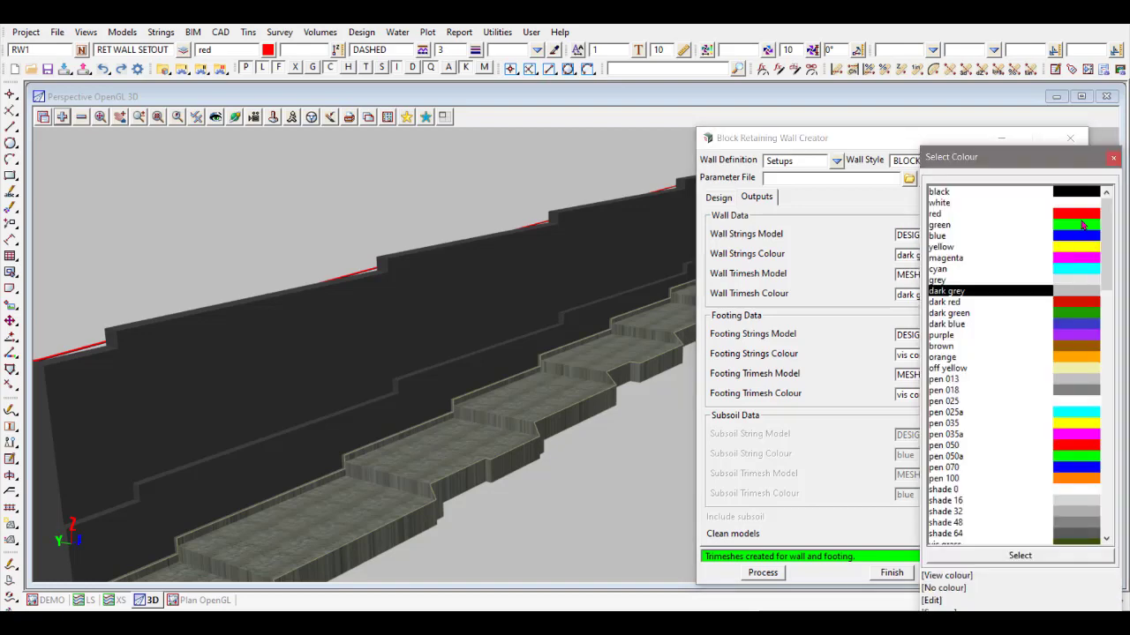
pyautogui.doubleClick(1068, 248)
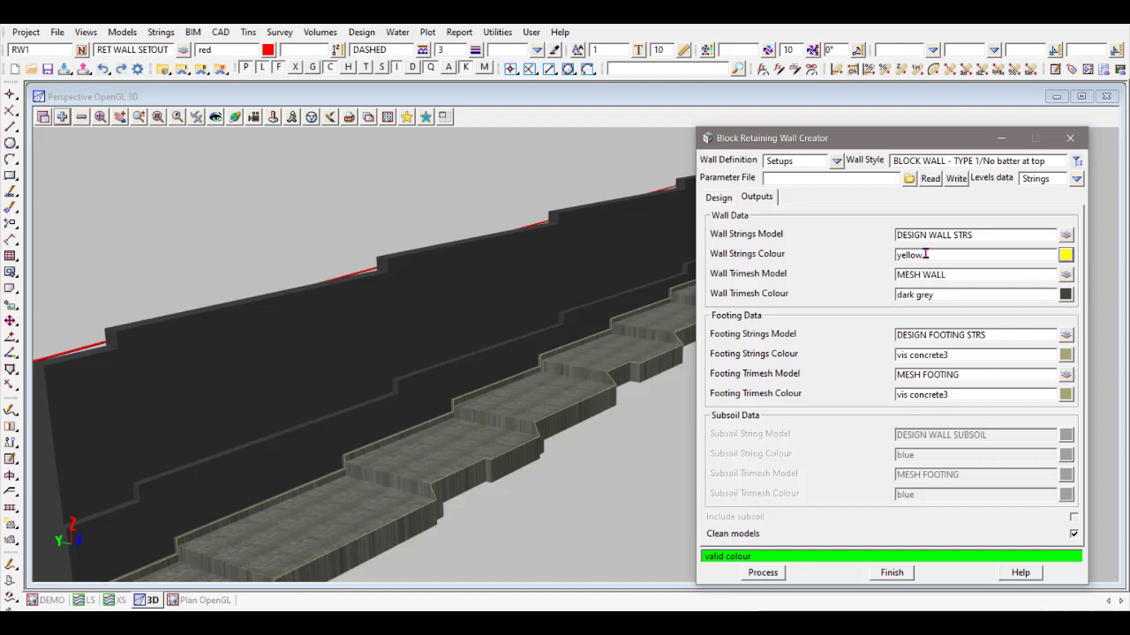
# Set the footing strings output colour to magenta and reprocess the retaining wall
pyautogui.click(1067, 354)
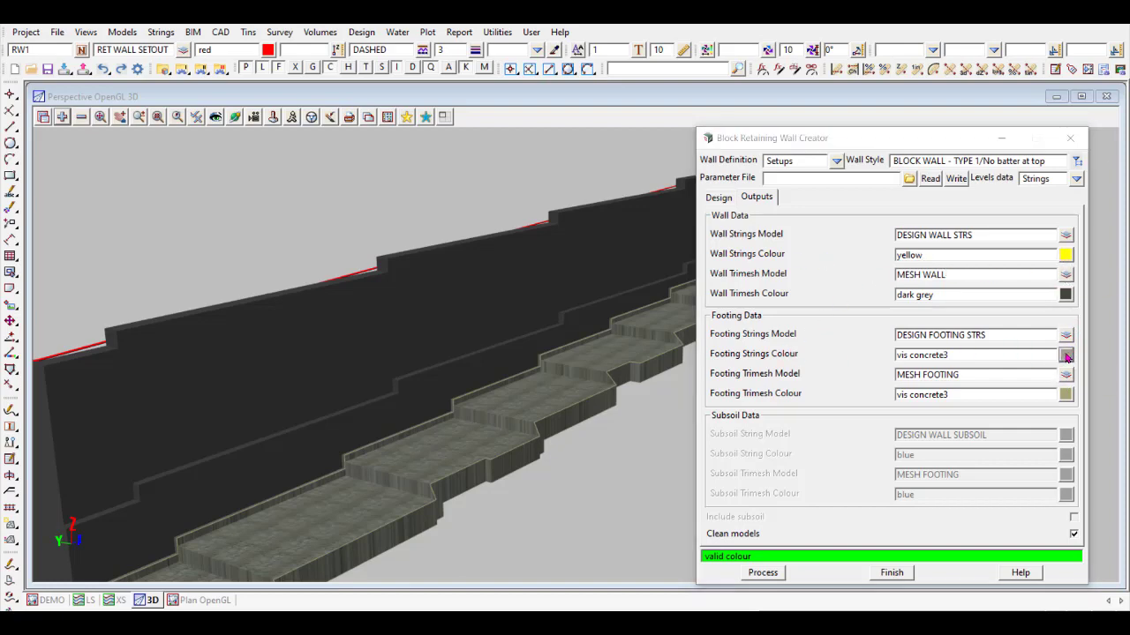
pyautogui.scroll(4, 1068, 269)
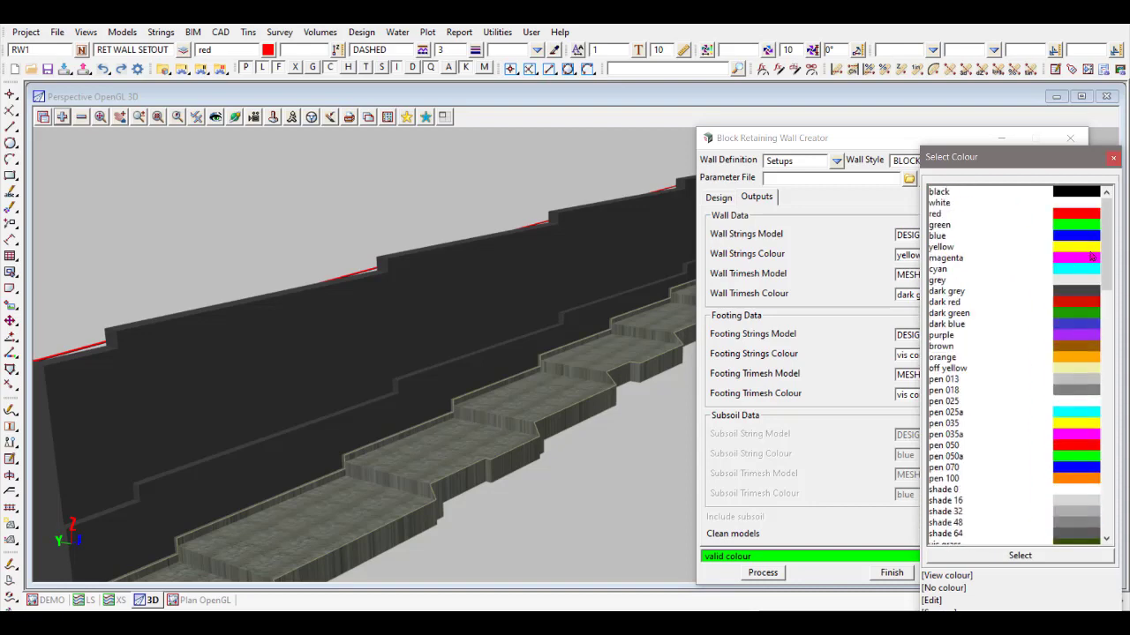
pyautogui.doubleClick(1077, 260)
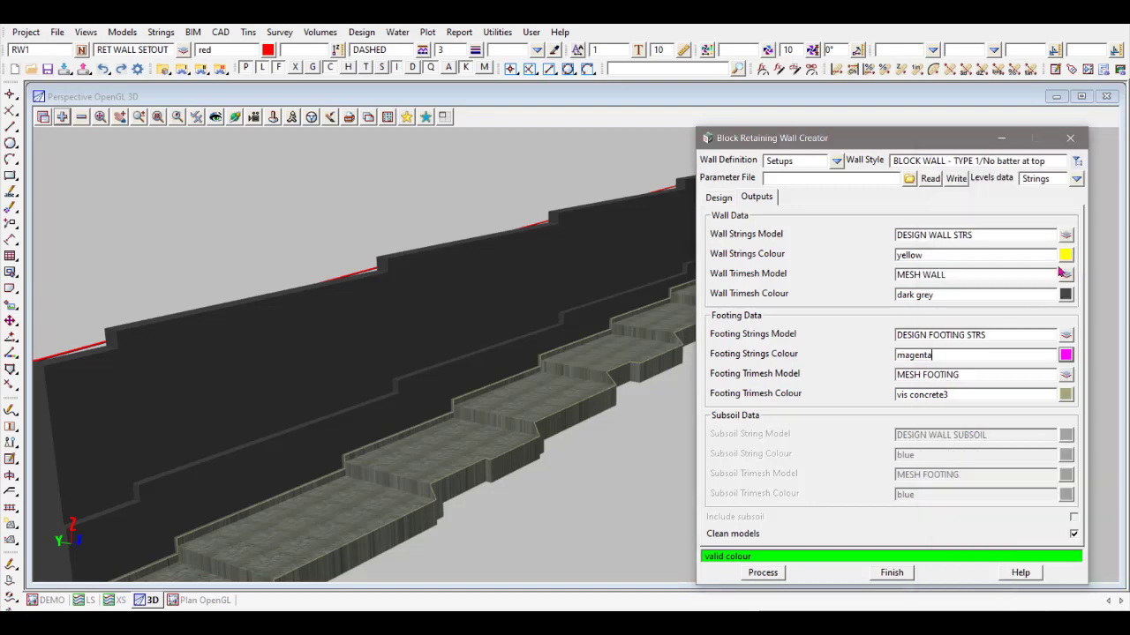
pyautogui.click(763, 573)
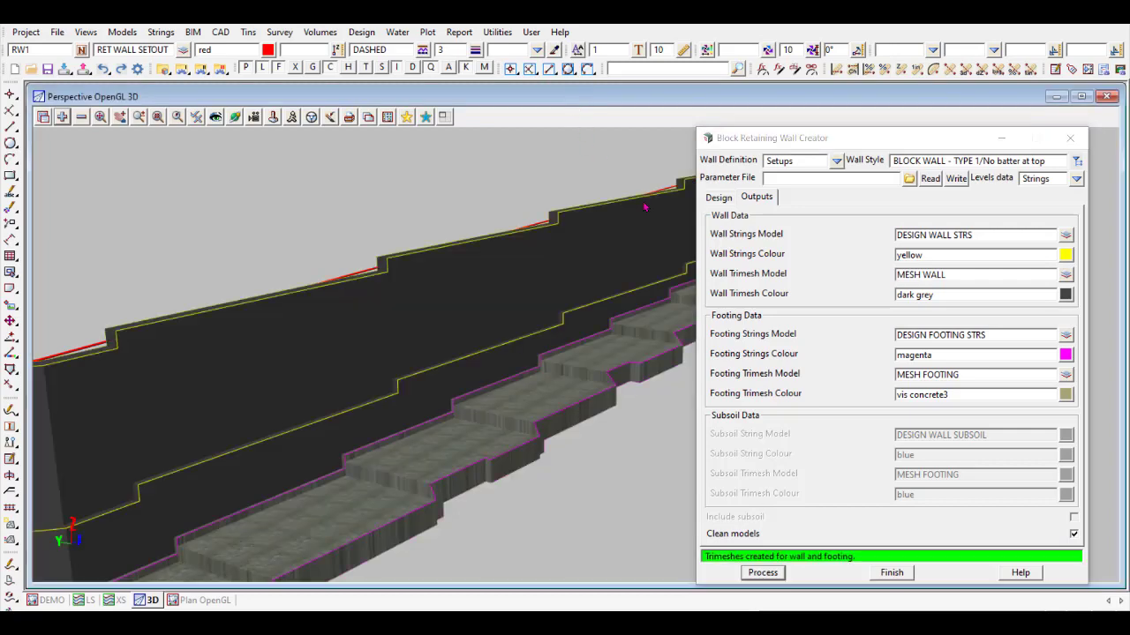
pyautogui.moveTo(957, 142); pyautogui.dragTo(971, 605)
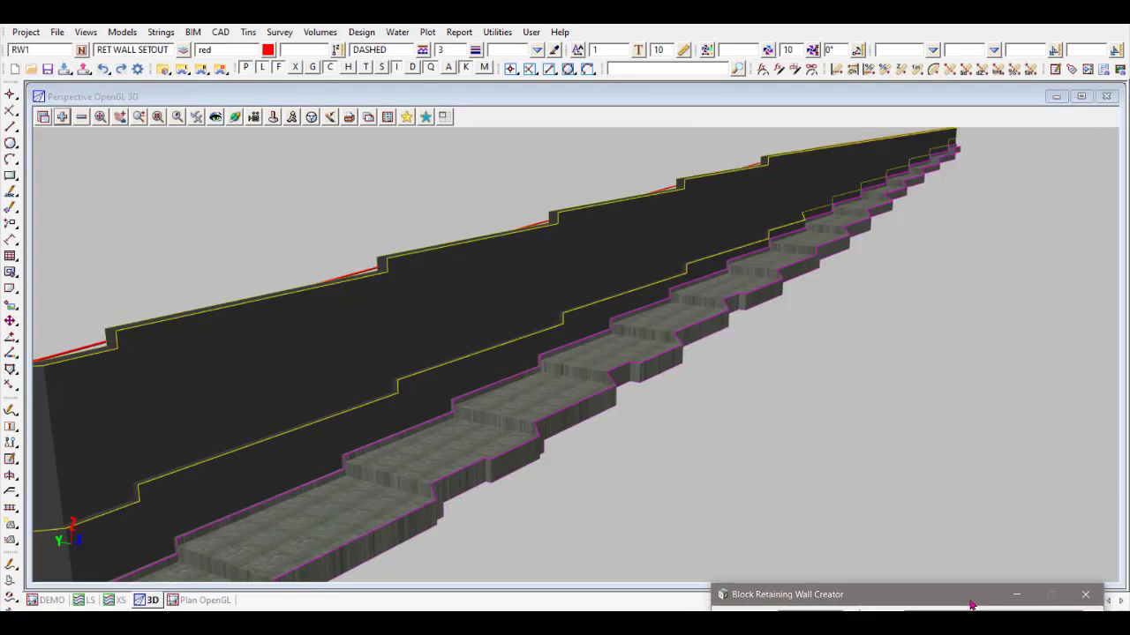
# Return the 3D view to the right half of the workspace and minimise it to reveal the section views
pyautogui.moveTo(743, 293)
pyautogui.mouseDown()
pyautogui.moveTo(802, 285)
pyautogui.moveTo(800, 270)
pyautogui.moveTo(854, 277)
pyautogui.moveTo(748, 252)
pyautogui.moveTo(762, 313)
pyautogui.moveTo(774, 315)
pyautogui.mouseUp()
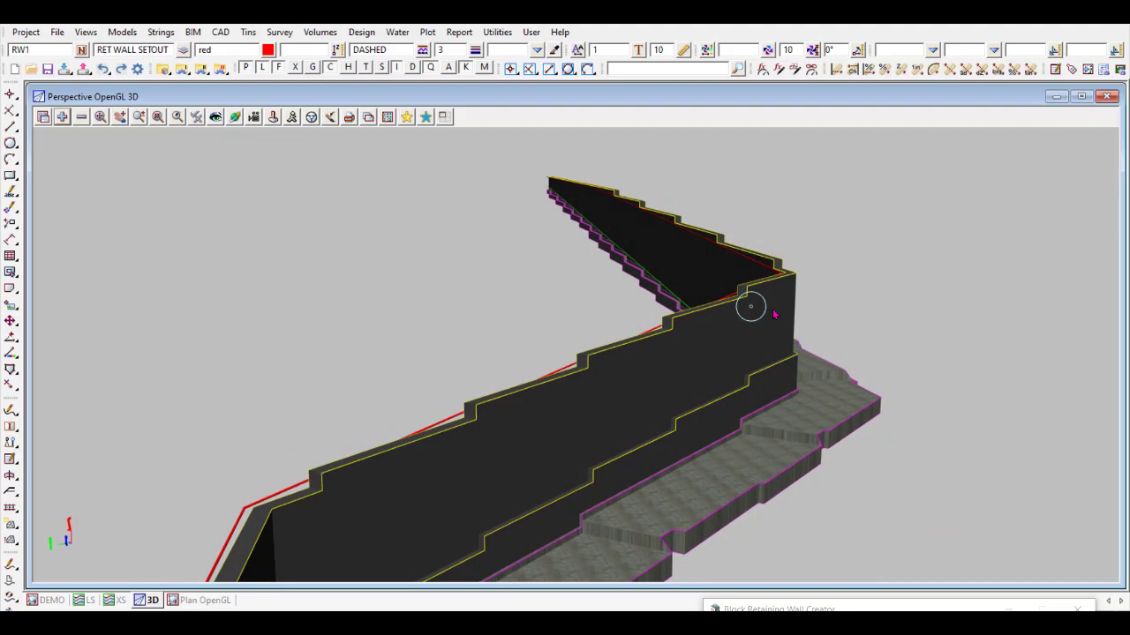
pyautogui.moveTo(774, 314)
pyautogui.mouseDown()
pyautogui.moveTo(737, 358)
pyautogui.moveTo(726, 341)
pyautogui.mouseUp()
pyautogui.click(444, 117)
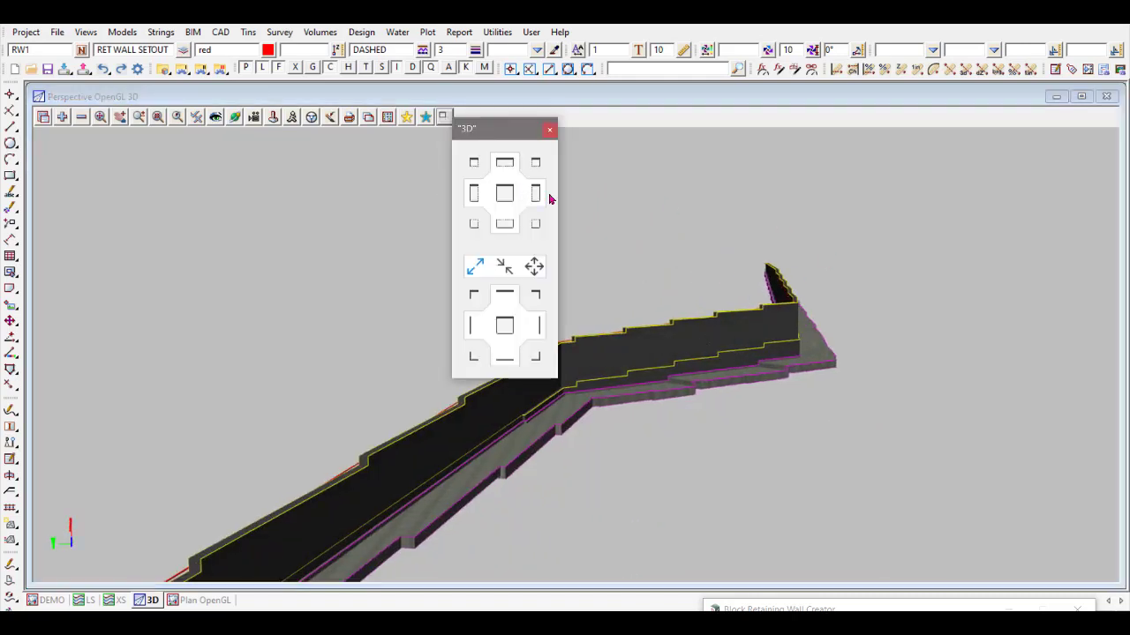
pyautogui.click(536, 194)
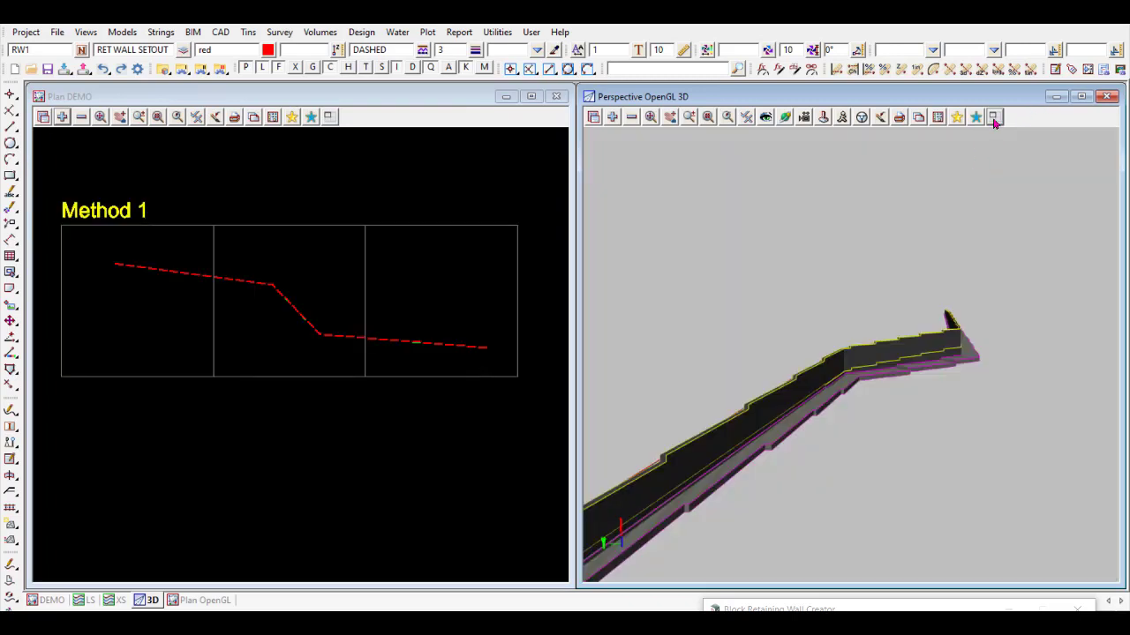
pyautogui.click(1054, 98)
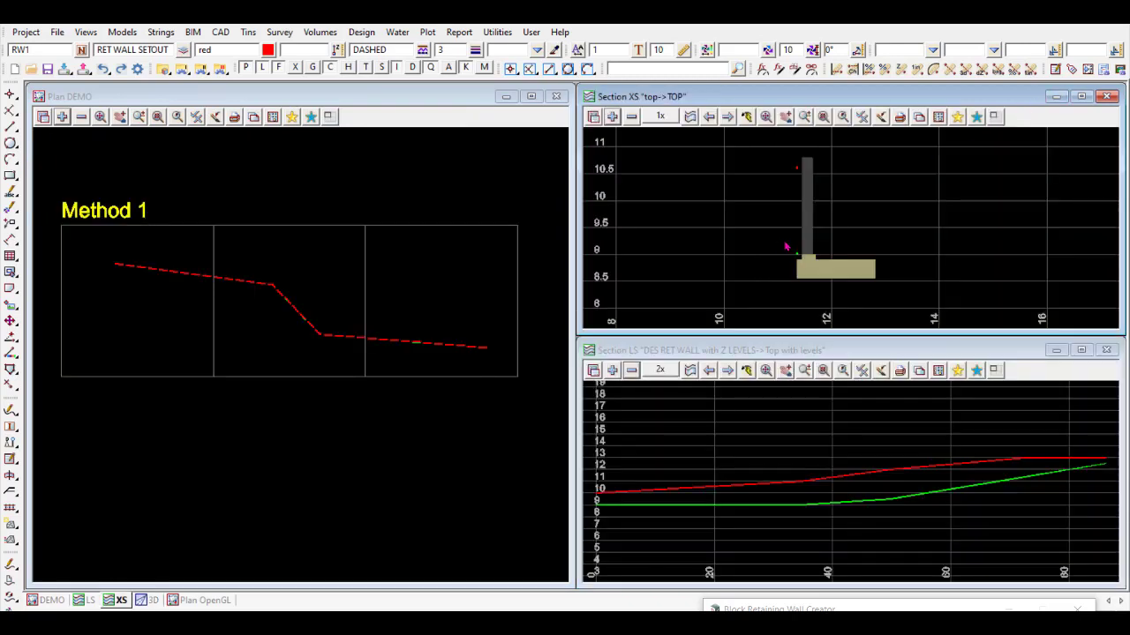
# Add the DESIGN FOOTING STRS and DESIGN WALL STRS models to the XS section view
pyautogui.click(612, 118)
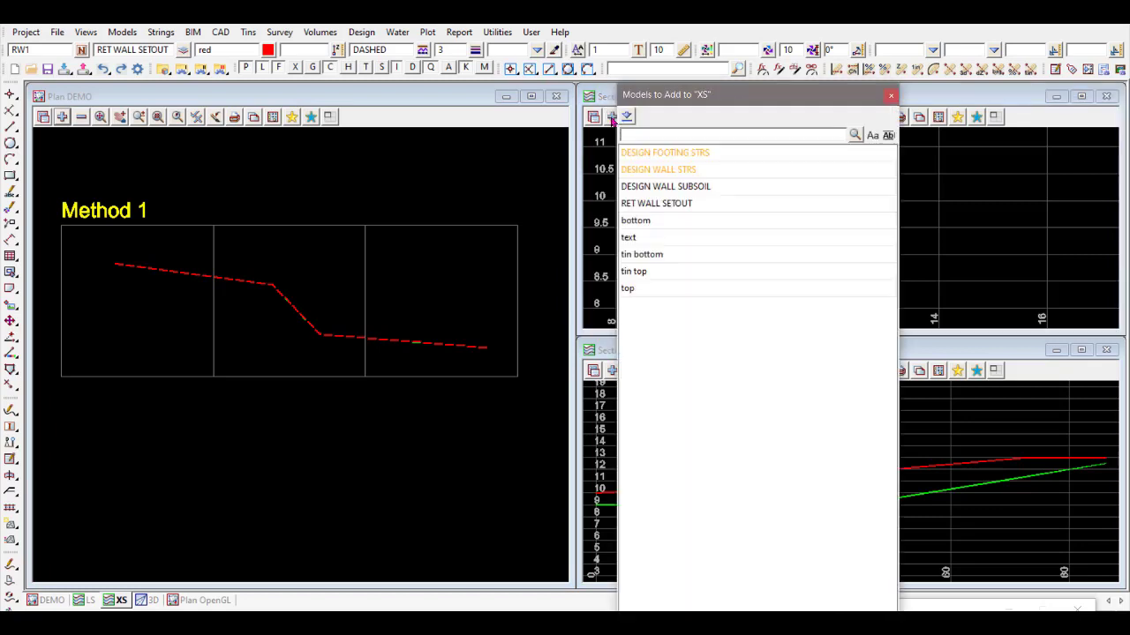
pyautogui.click(681, 153)
pyautogui.click(680, 169)
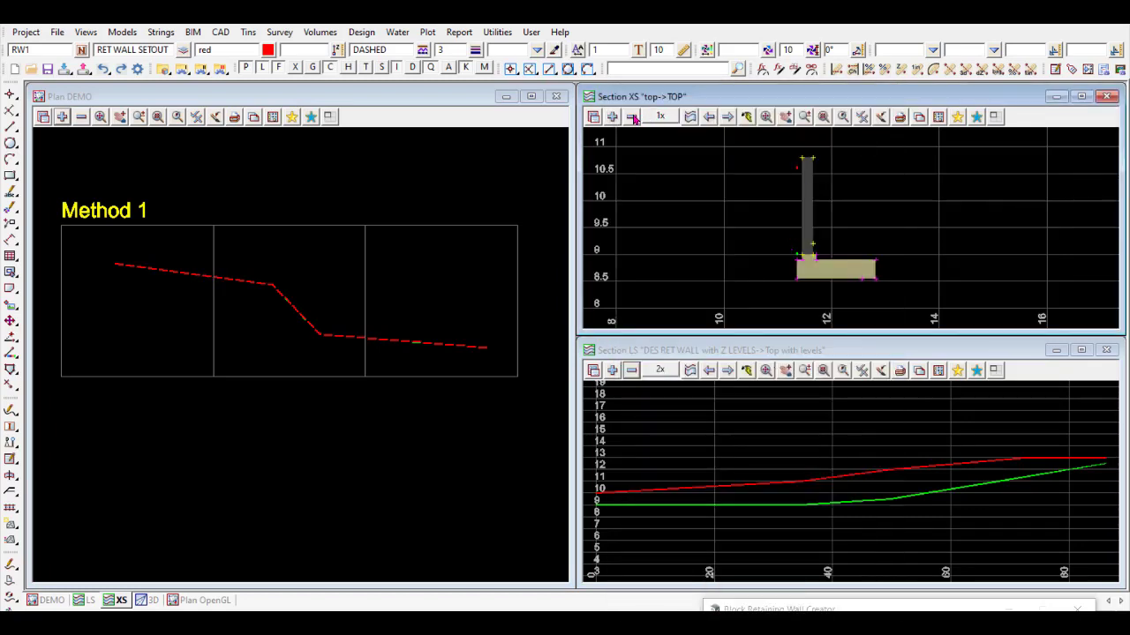
# Enlarge the XS section view to fill the whole workspace
pyautogui.click(993, 116)
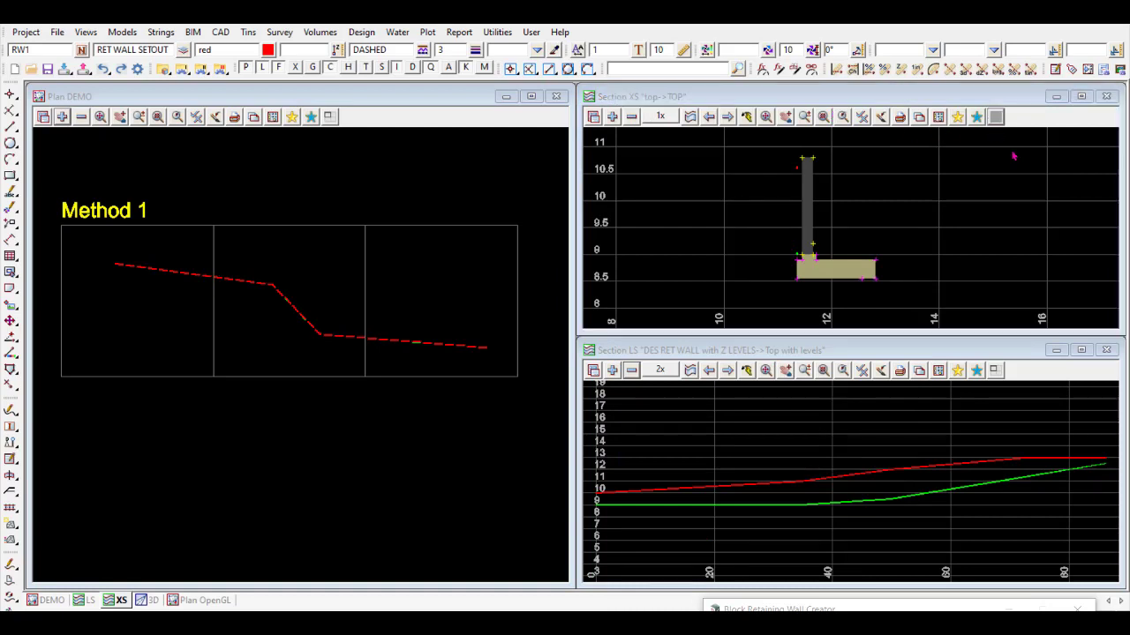
pyautogui.click(1036, 181)
pyautogui.scroll(4, 541, 369)
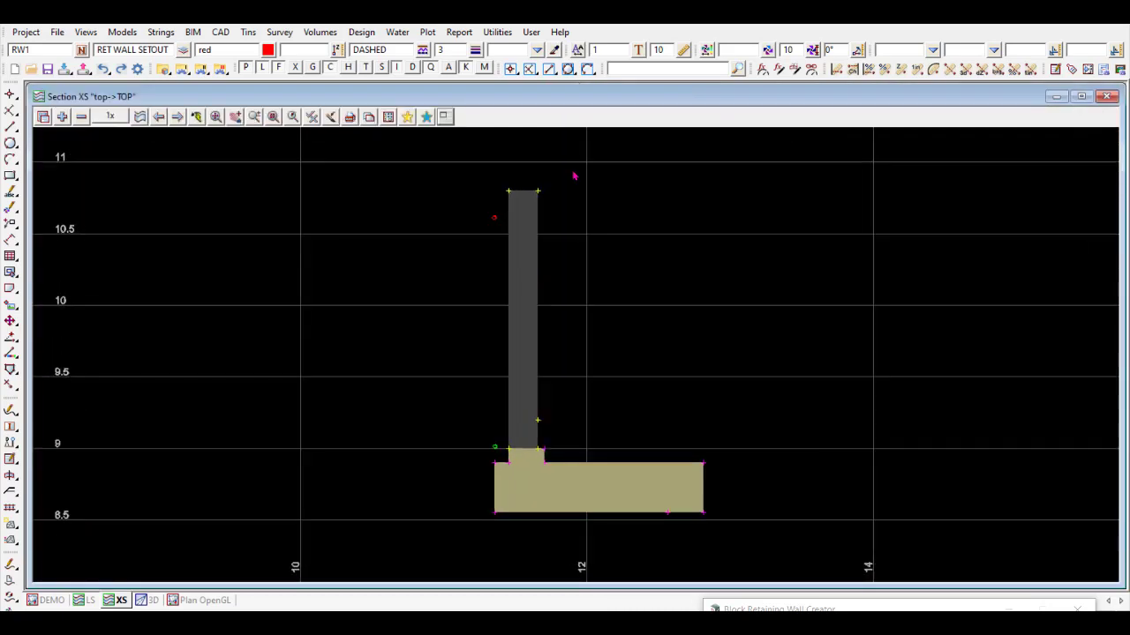
# Inspect the strings at the wall's top corners and the footing's corners in the cross section
pyautogui.click(769, 262)
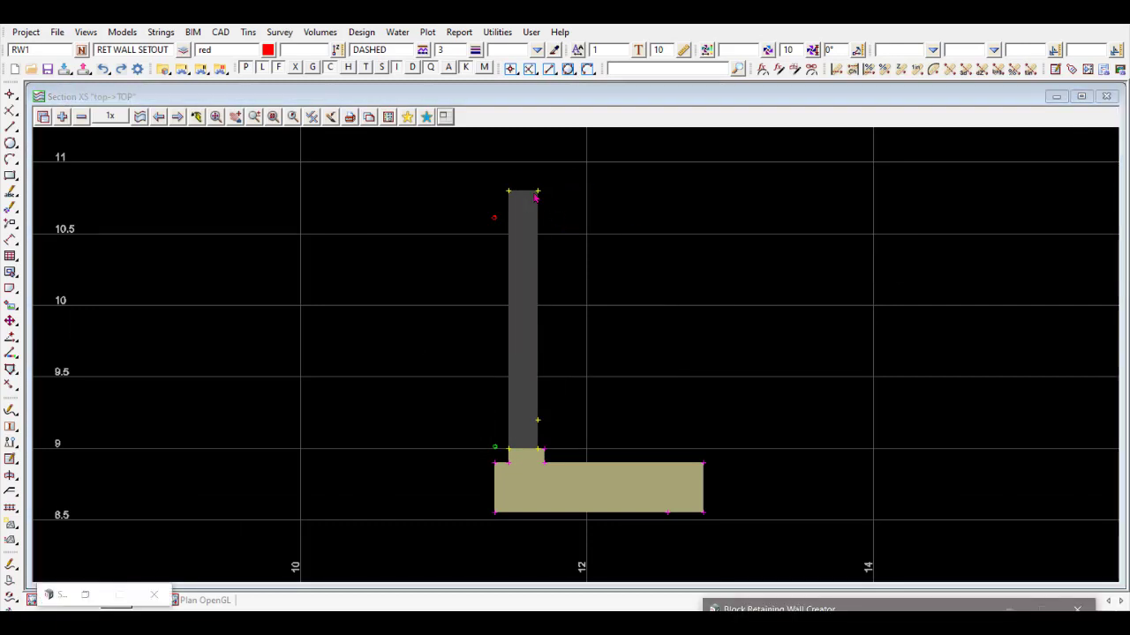
pyautogui.click(537, 192)
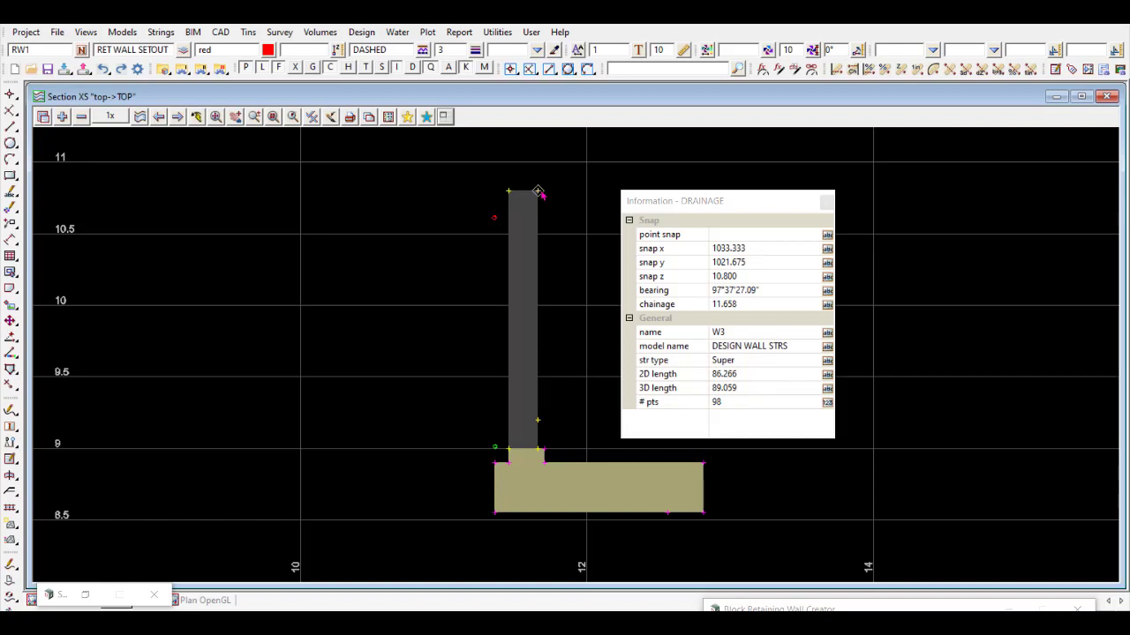
pyautogui.click(508, 191)
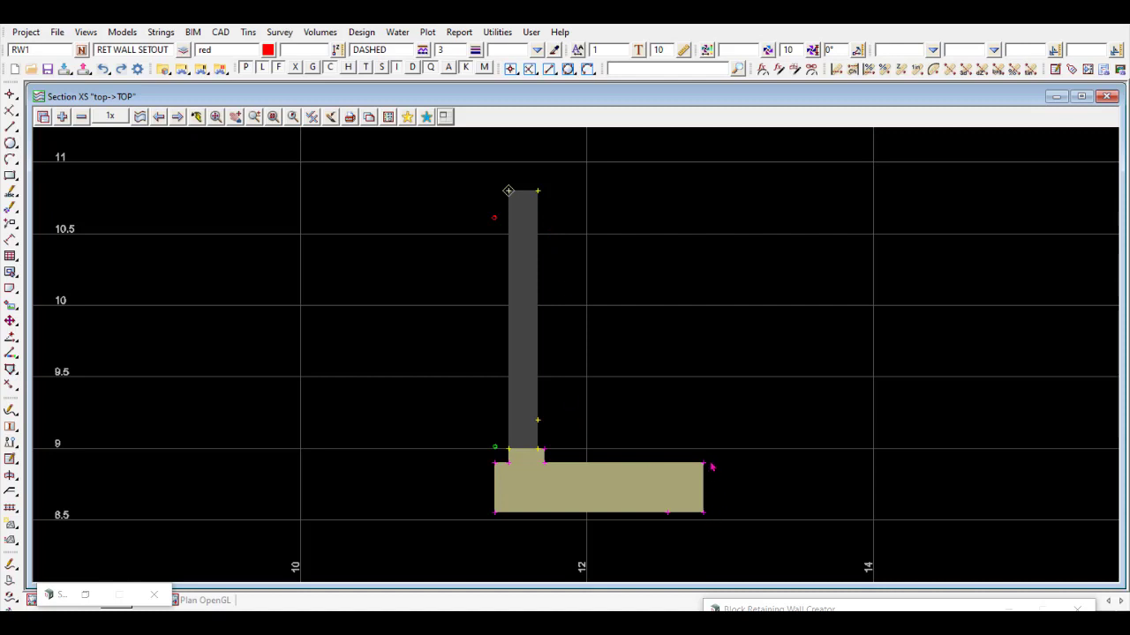
pyautogui.moveTo(712, 466)
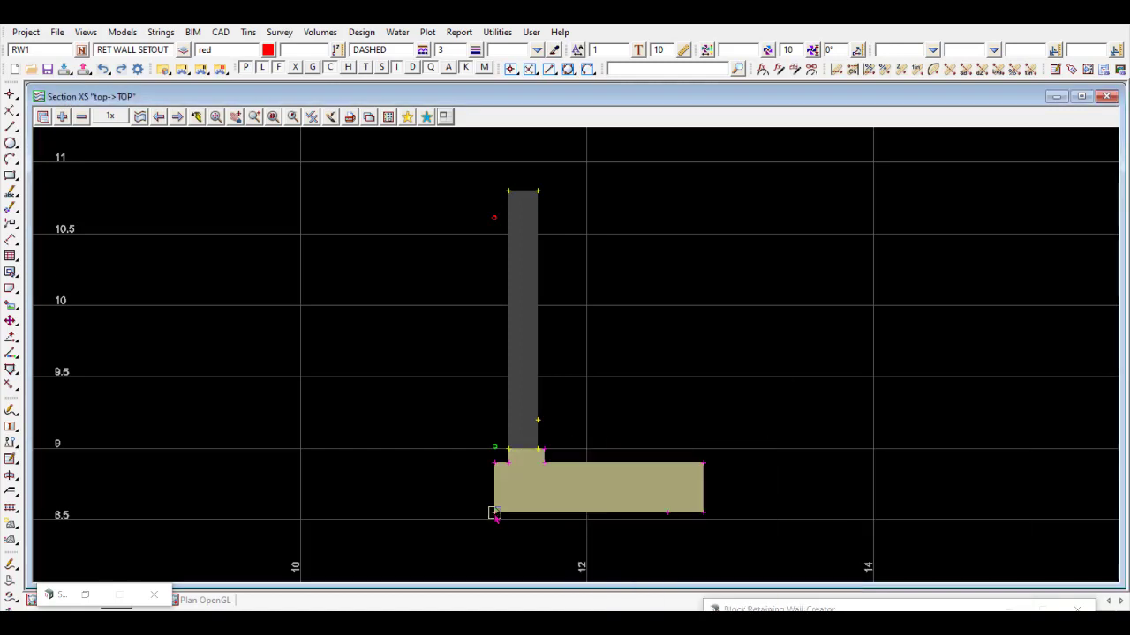
pyautogui.moveTo(495, 514)
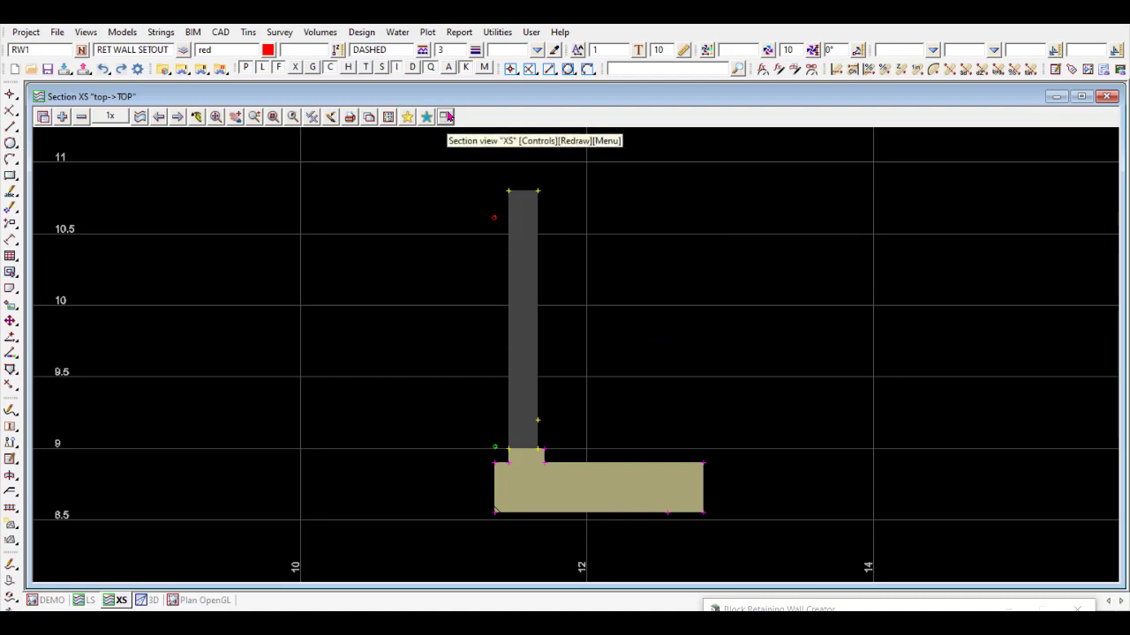
# Return the XS section view to the upper-right quarter of the workspace and bring the Plan OpenGL view forward
pyautogui.click(444, 117)
pyautogui.click(536, 157)
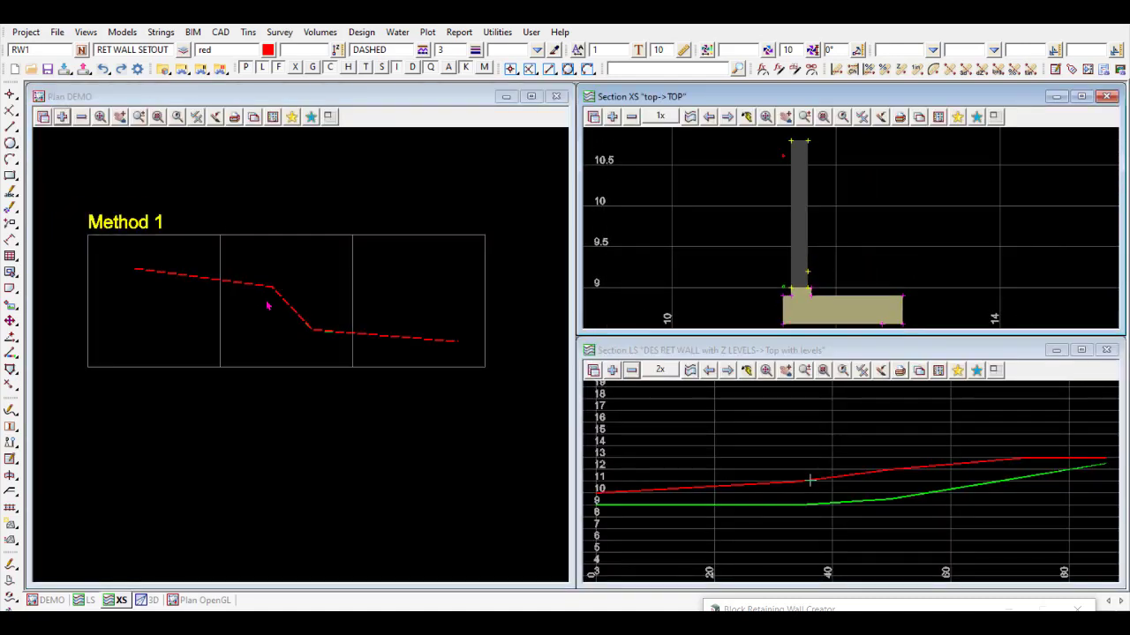
pyautogui.click(209, 600)
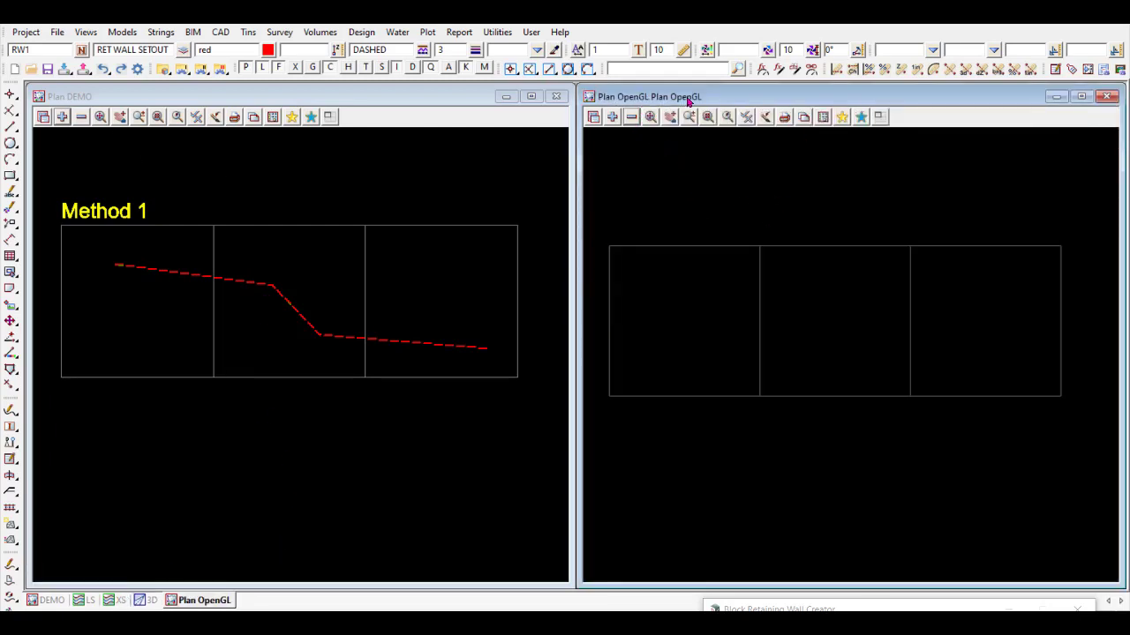
pyautogui.click(85, 32)
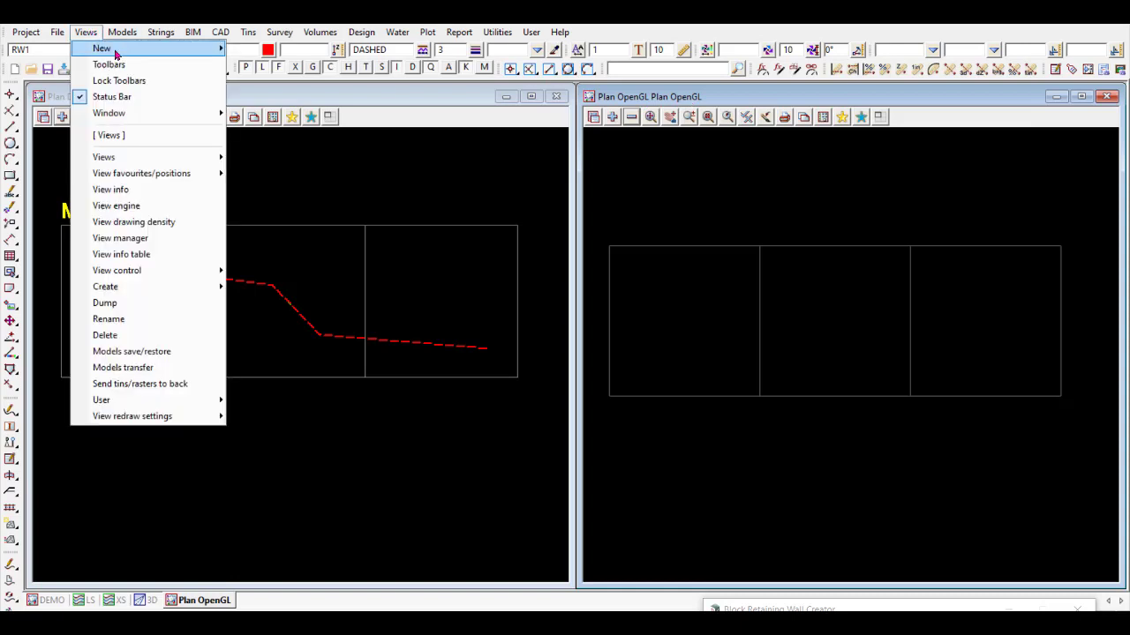
pyautogui.moveTo(115, 54)
pyautogui.click(272, 68)
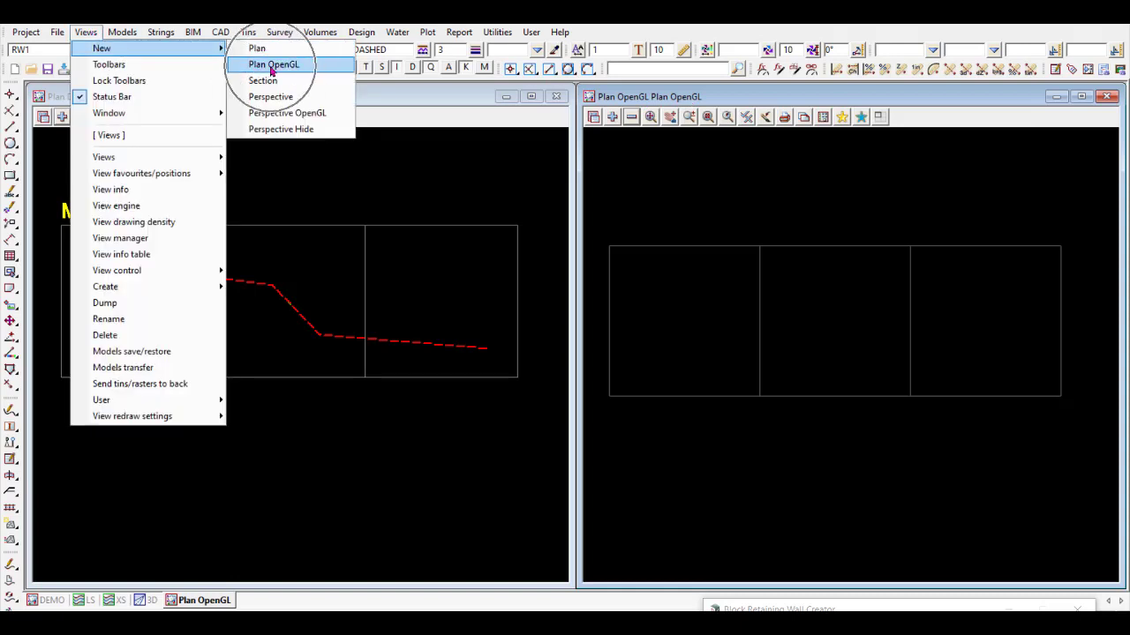
pyautogui.click(746, 106)
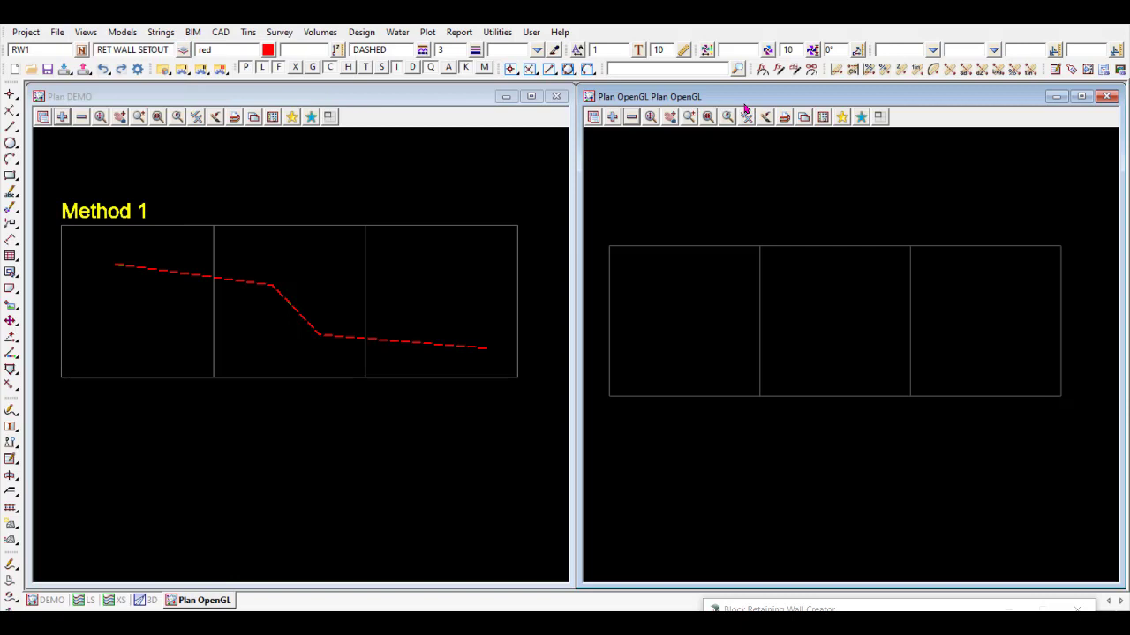
# Add the DES RET WALL with Z LEVELS, MESH FOOTING and MESH WALL models to the Plan OpenGL view
pyautogui.click(613, 117)
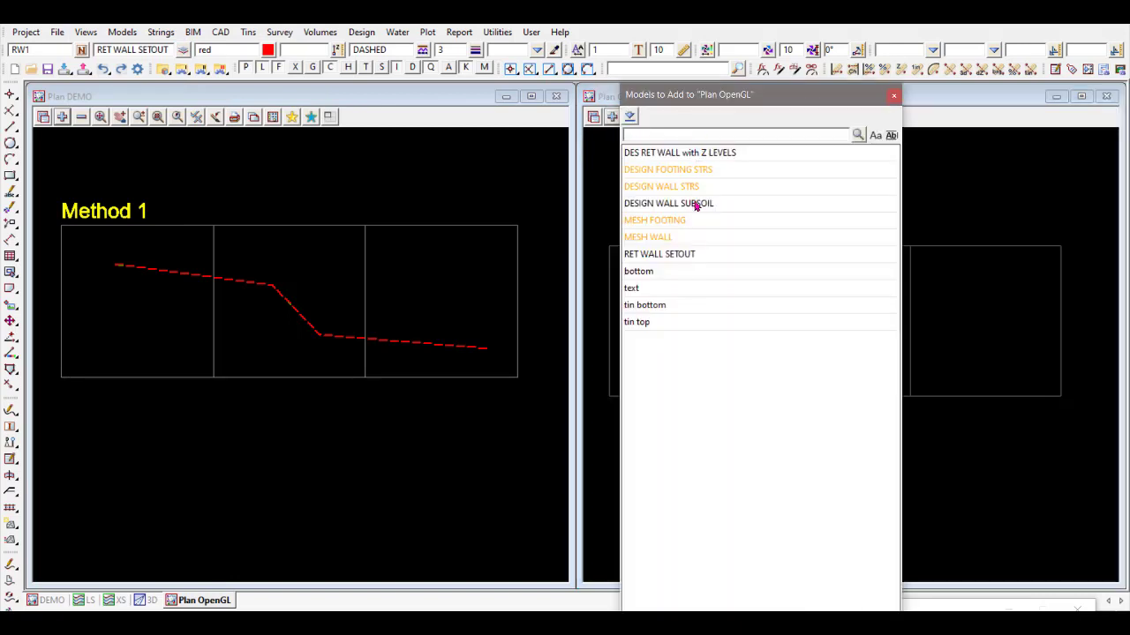
pyautogui.click(695, 155)
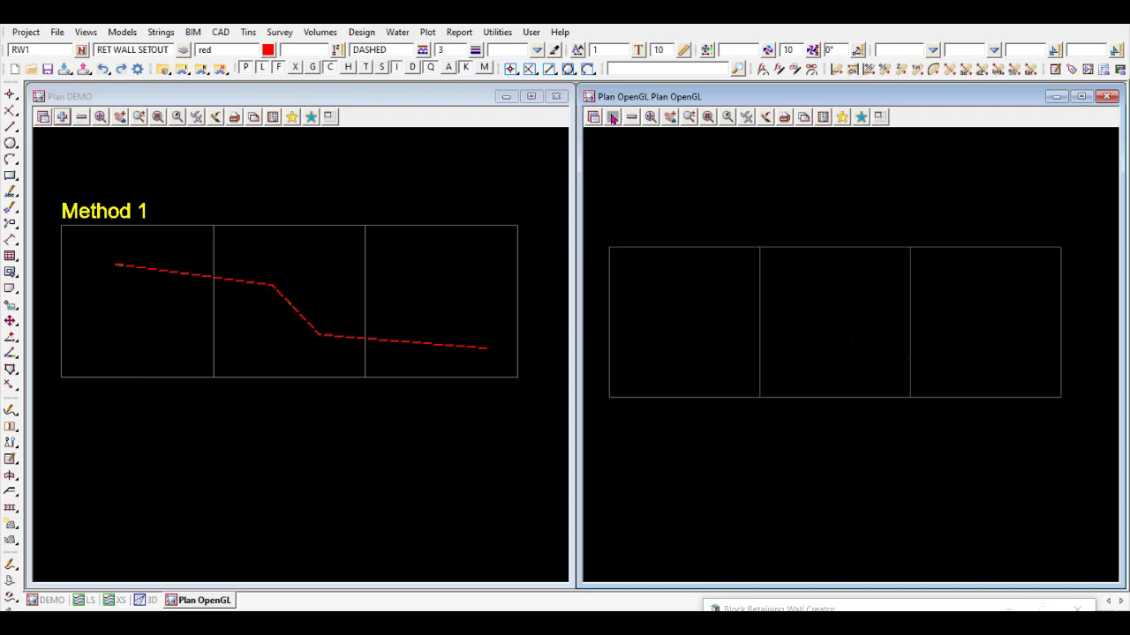
pyautogui.click(614, 117)
pyautogui.click(668, 154)
pyautogui.keyDown('ctrl'); pyautogui.click(667, 171); pyautogui.keyUp('ctrl')
pyautogui.click(659, 205)
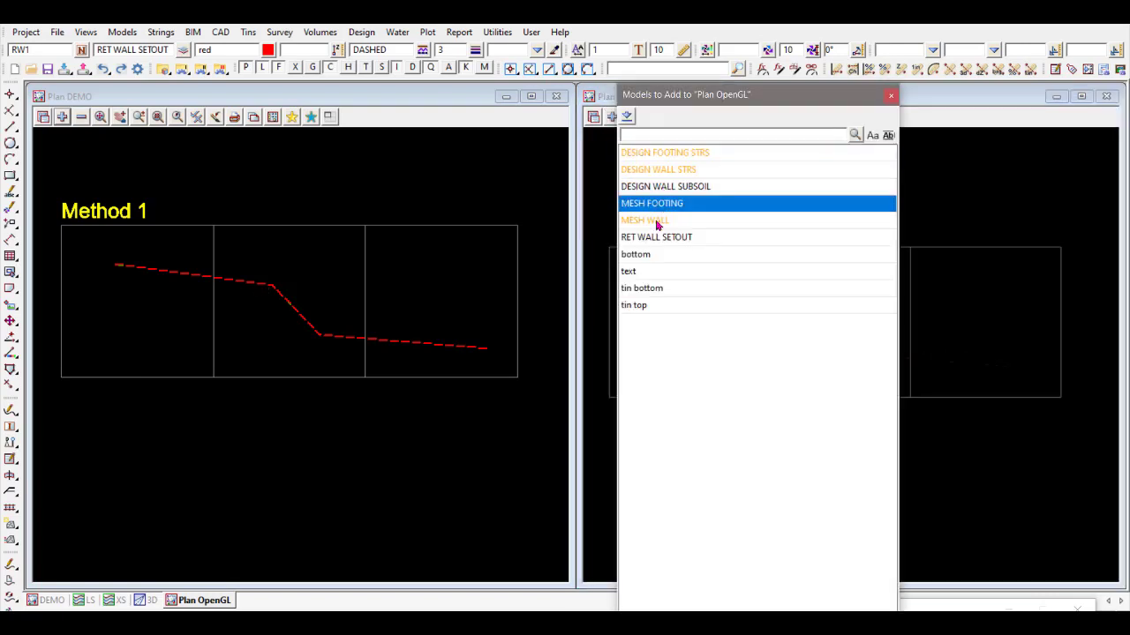
pyautogui.keyDown('ctrl'); pyautogui.click(657, 221); pyautogui.keyUp('ctrl')
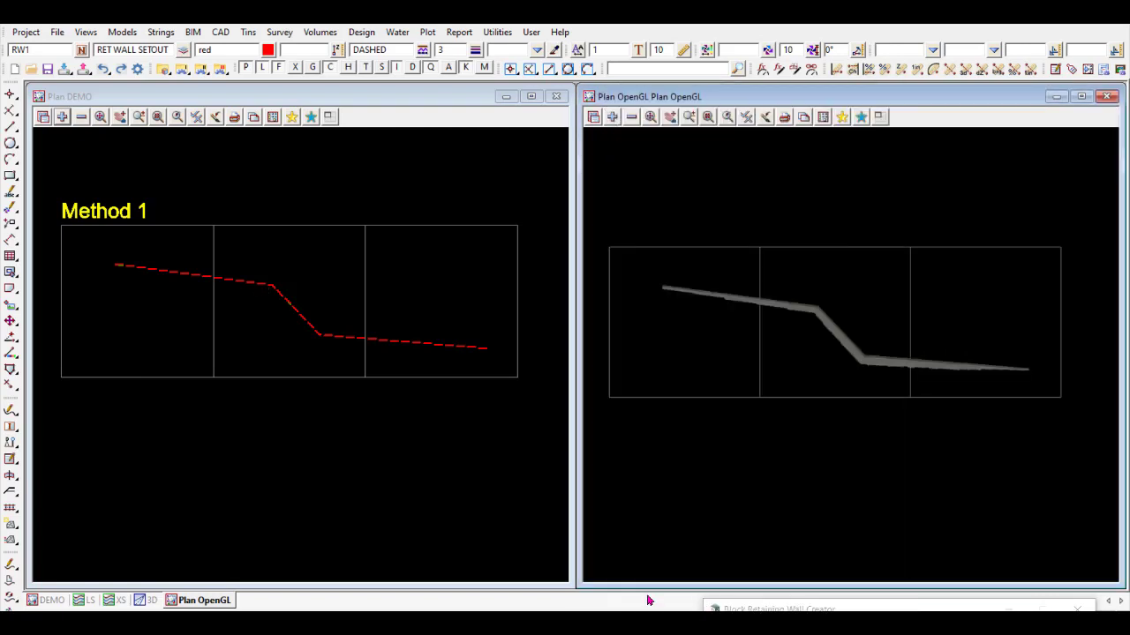
pyautogui.scroll(5, 853, 380)
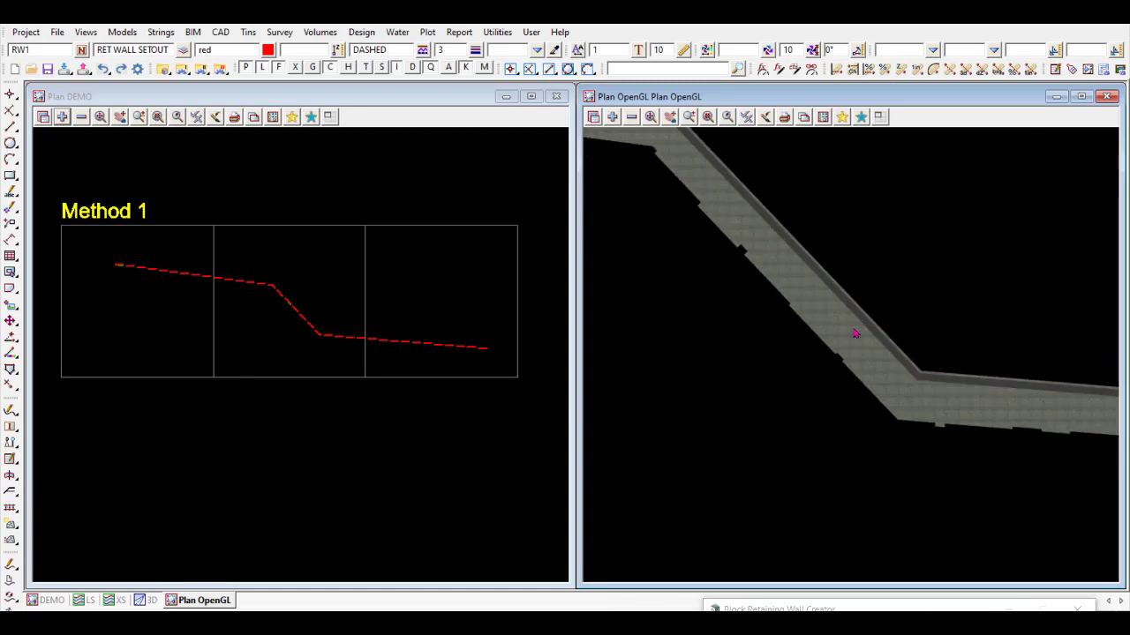
# Add the MESH FOOTING and MESH WALL models to the Plan DEMO view
pyautogui.click(62, 116)
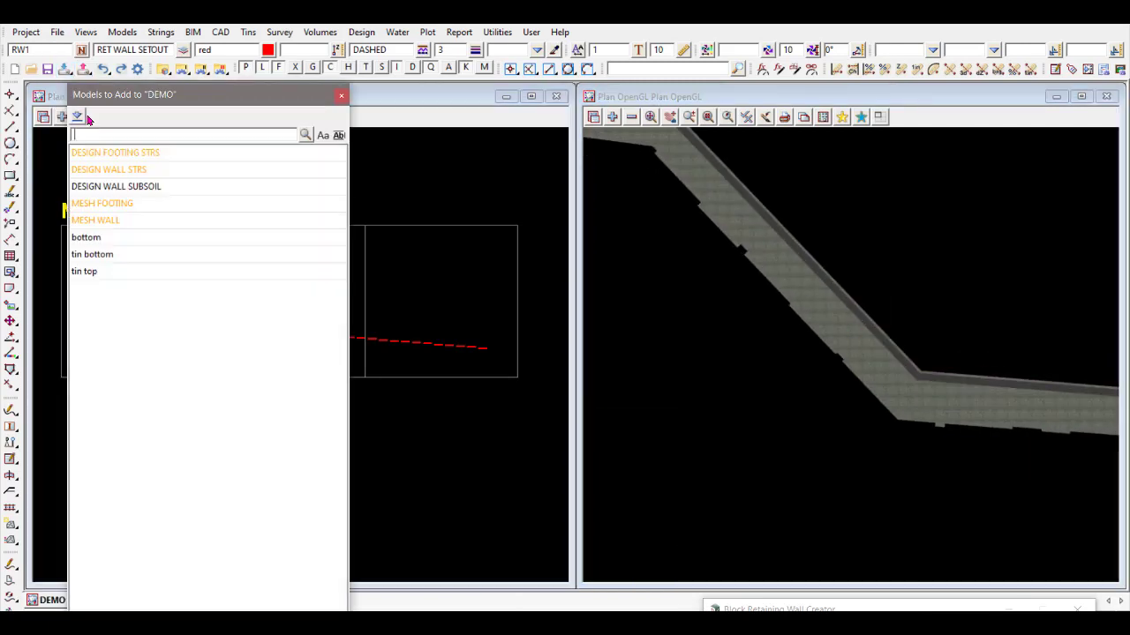
pyautogui.click(105, 210)
pyautogui.keyDown('ctrl'); pyautogui.click(108, 220); pyautogui.keyUp('ctrl')
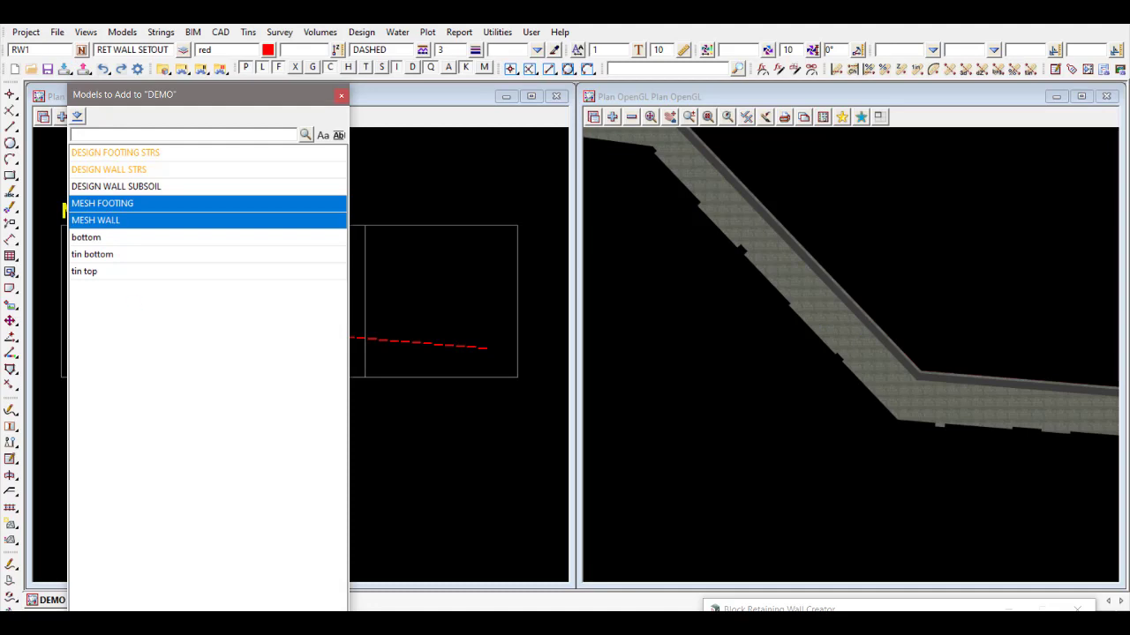
pyautogui.scroll(5, 286, 290)
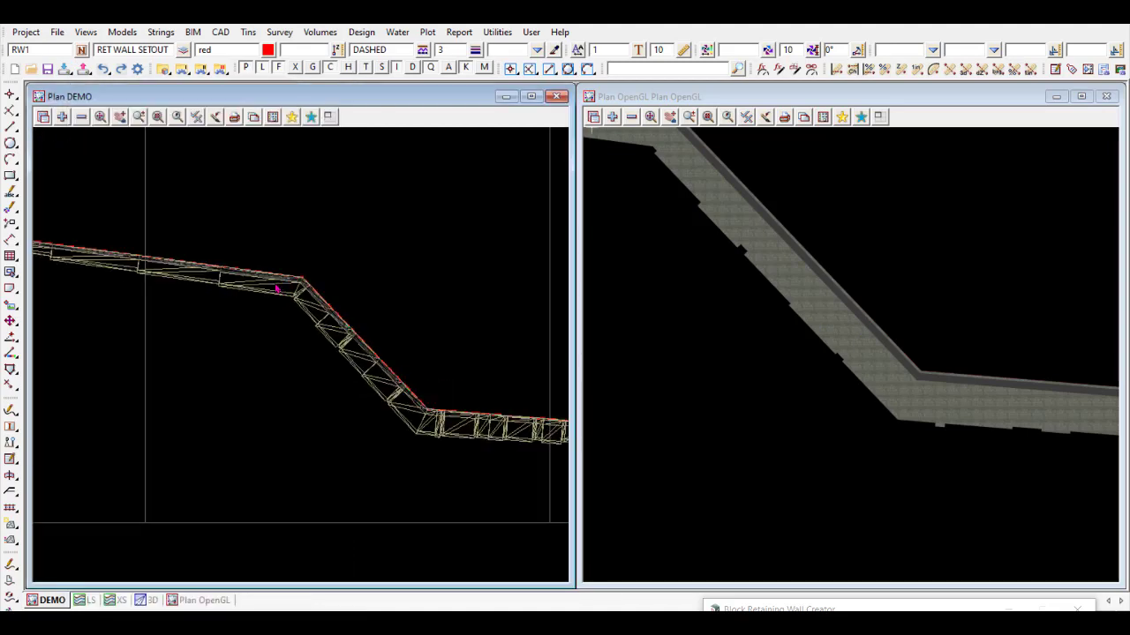
pyautogui.scroll(2, 286, 289)
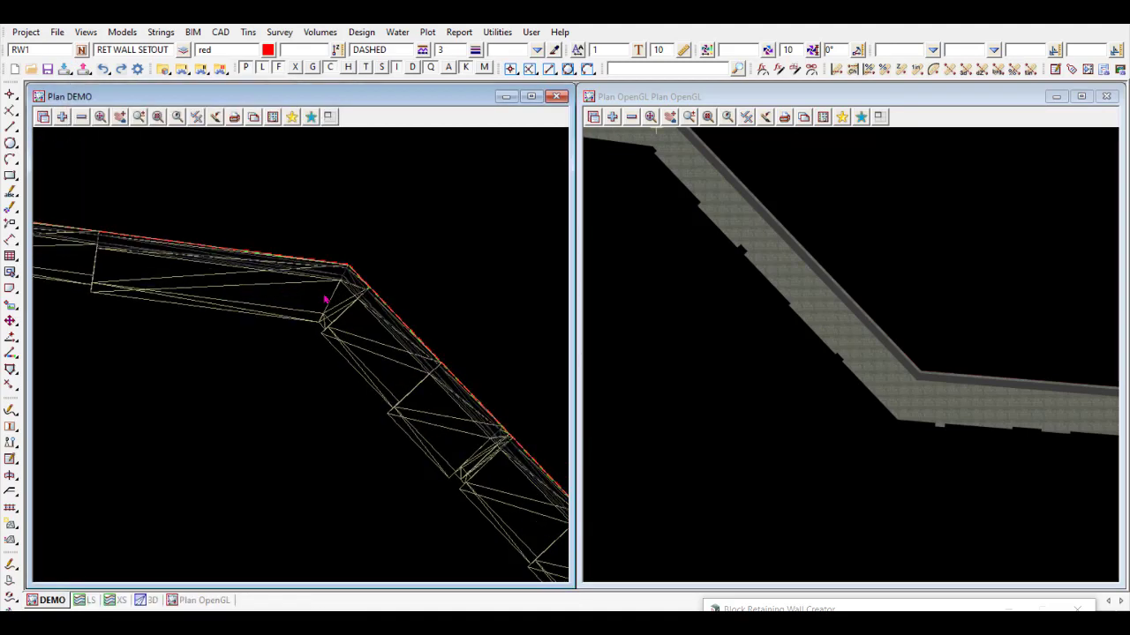
# Look closely at the wall's lower bend in the Plan OpenGL view and enlarge that view to fill the whole workspace
pyautogui.click(776, 227)
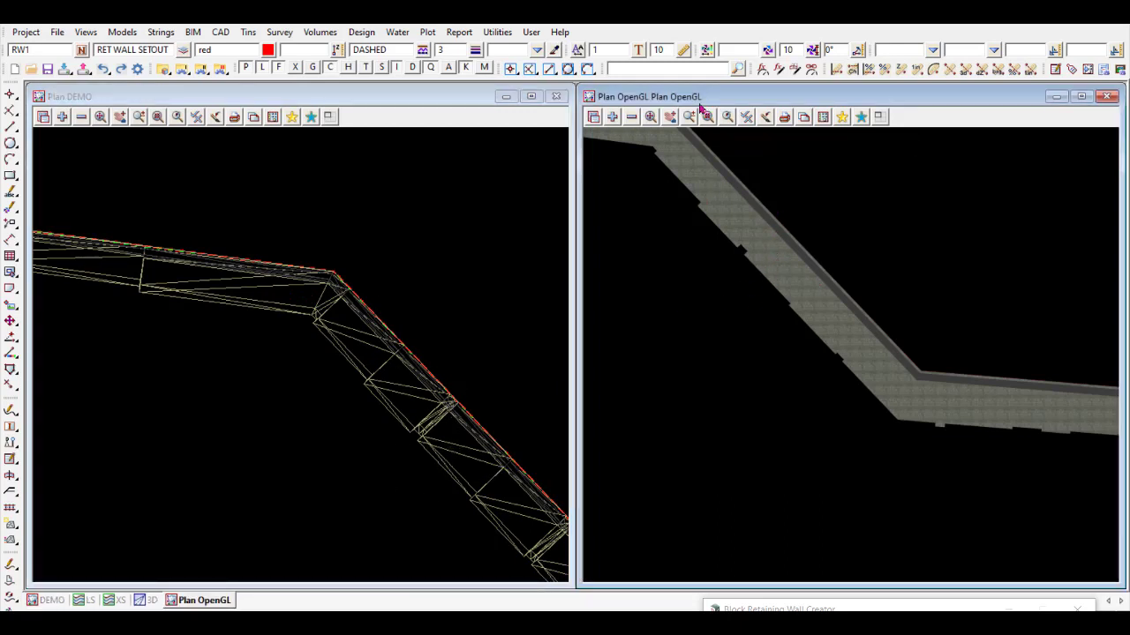
pyautogui.scroll(-2, 830, 340)
pyautogui.scroll(4, 832, 353)
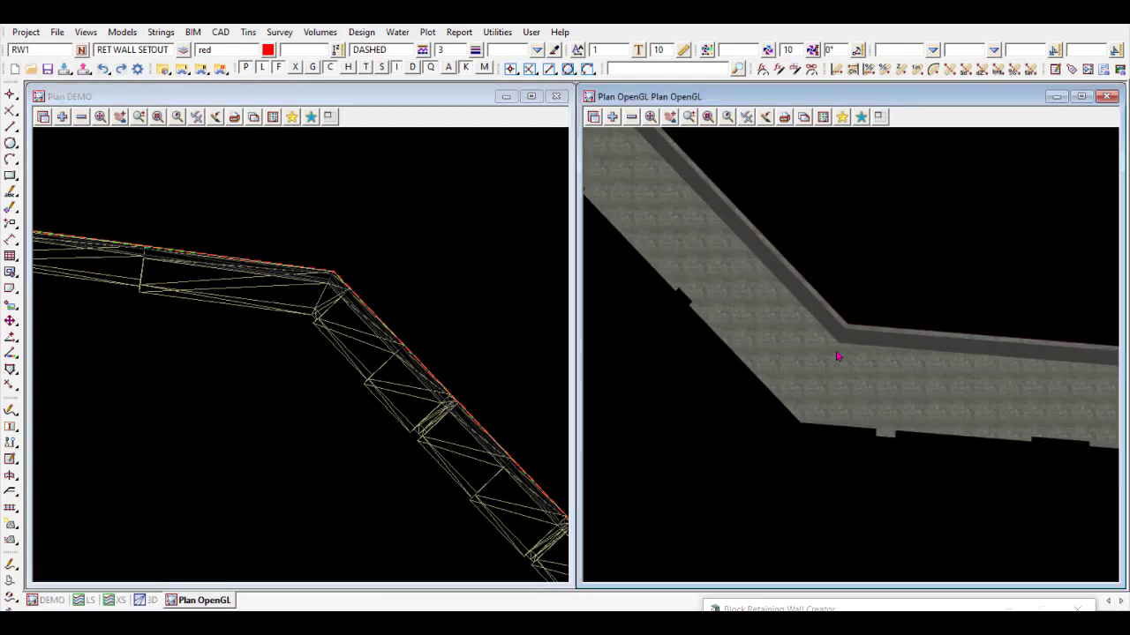
pyautogui.click(879, 116)
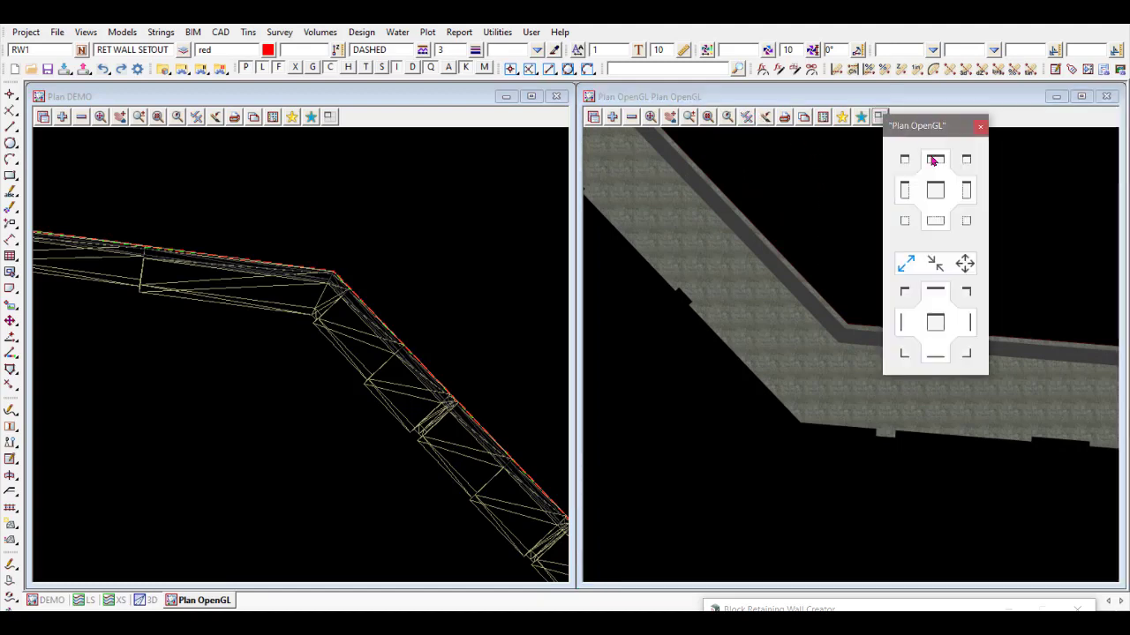
pyautogui.click(935, 191)
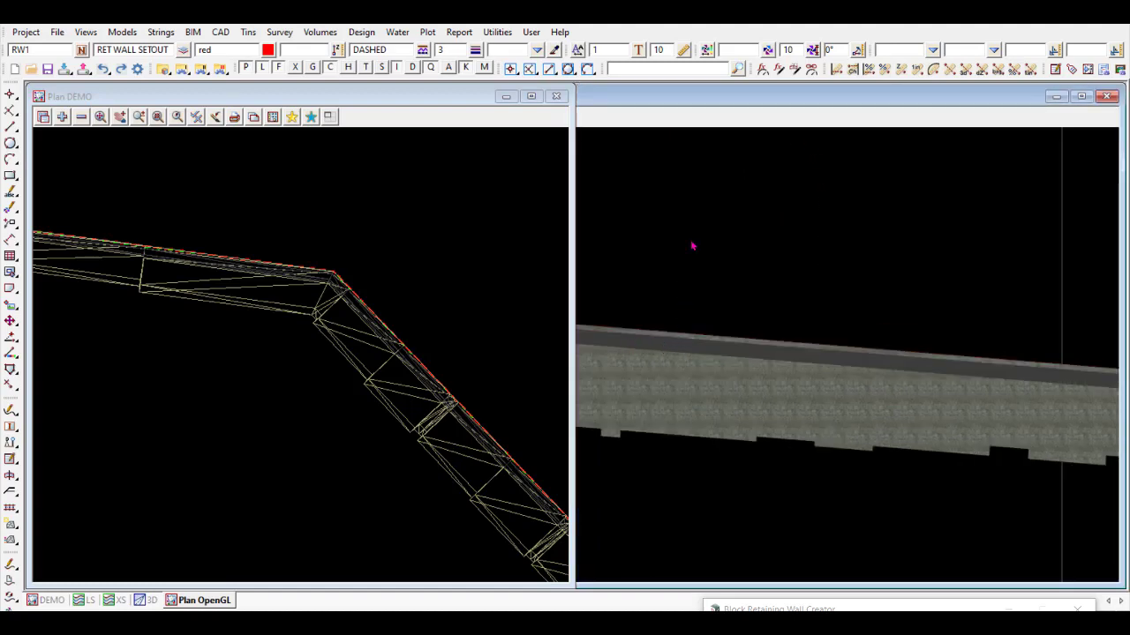
pyautogui.doubleClick(681, 100)
# Examine the wall and footing meshes around the upper bend and place the Plan OpenGL view in the lower-right quarter of the workspace
pyautogui.scroll(-3, 621, 424)
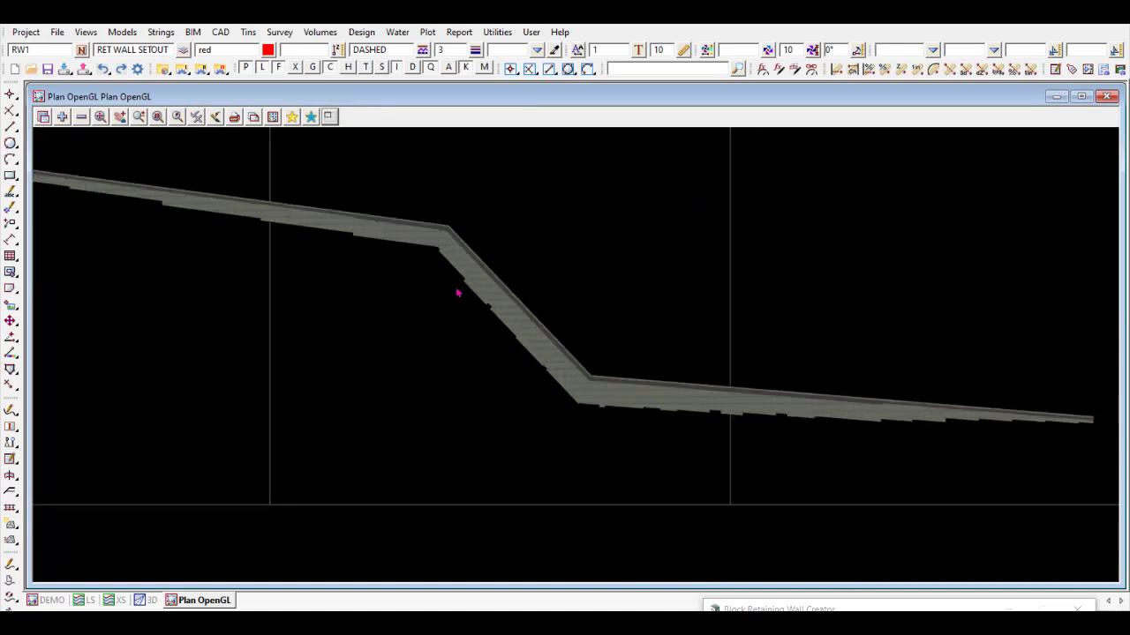
pyautogui.scroll(-2, 477, 284)
pyautogui.scroll(5, 499, 300)
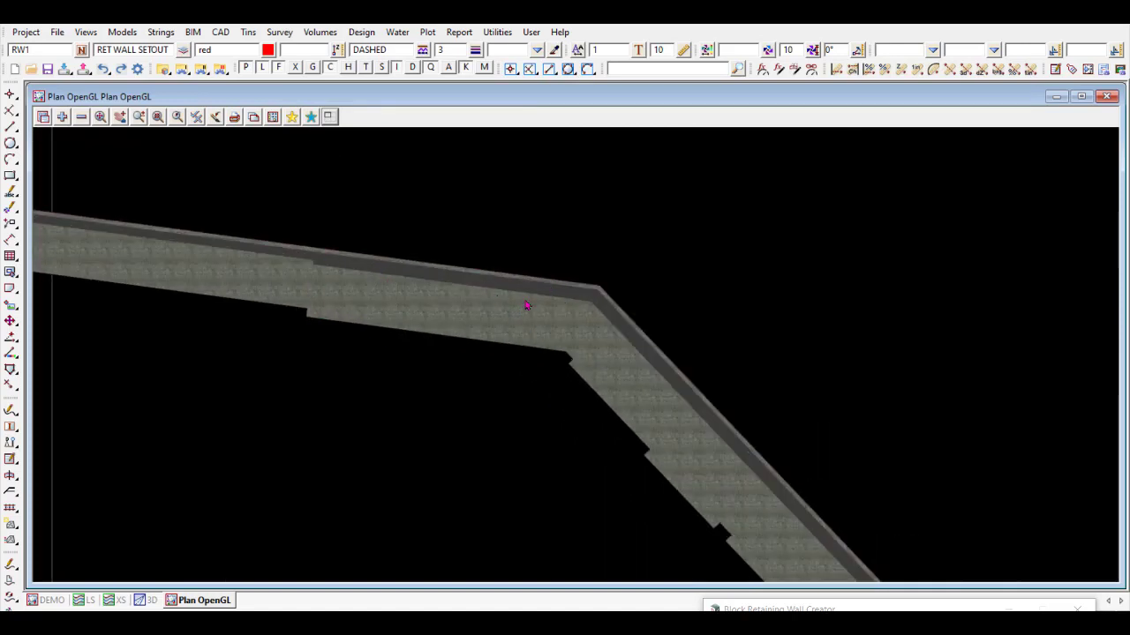
pyautogui.click(328, 117)
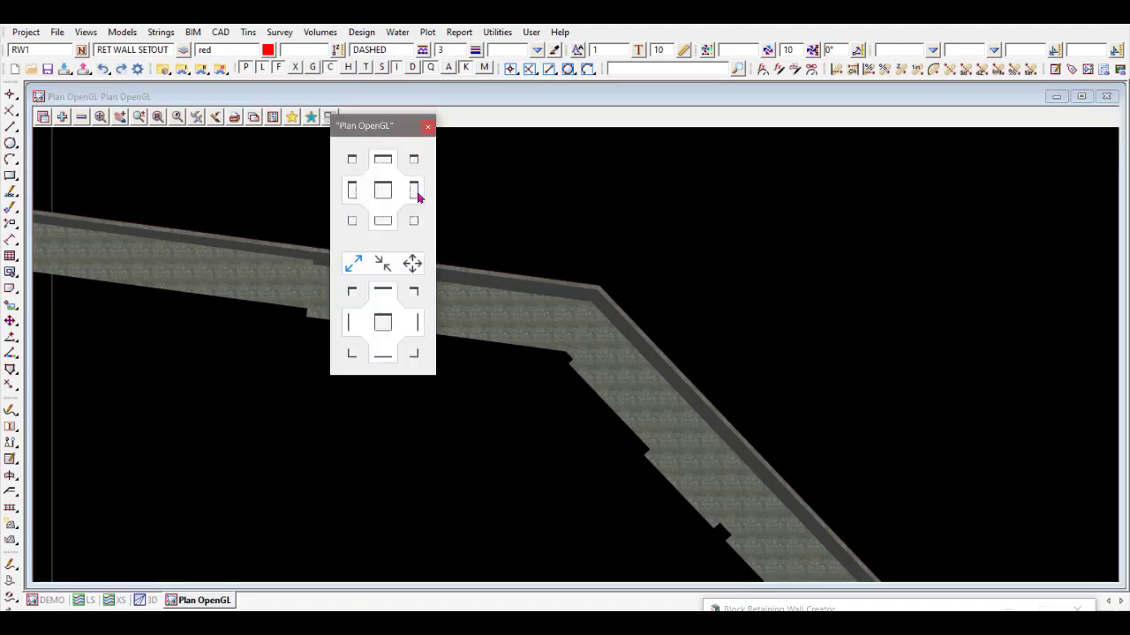
pyautogui.click(415, 221)
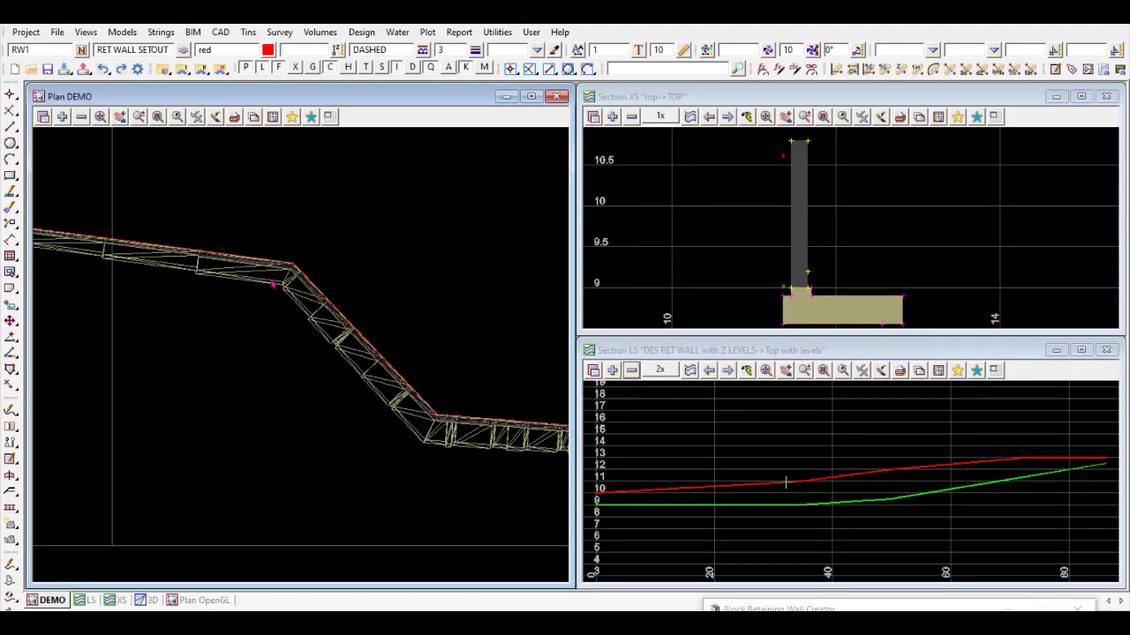
# Restore the Block Retaining Wall Creator and write its settings to a parameter file named Method 1
pyautogui.click(776, 608)
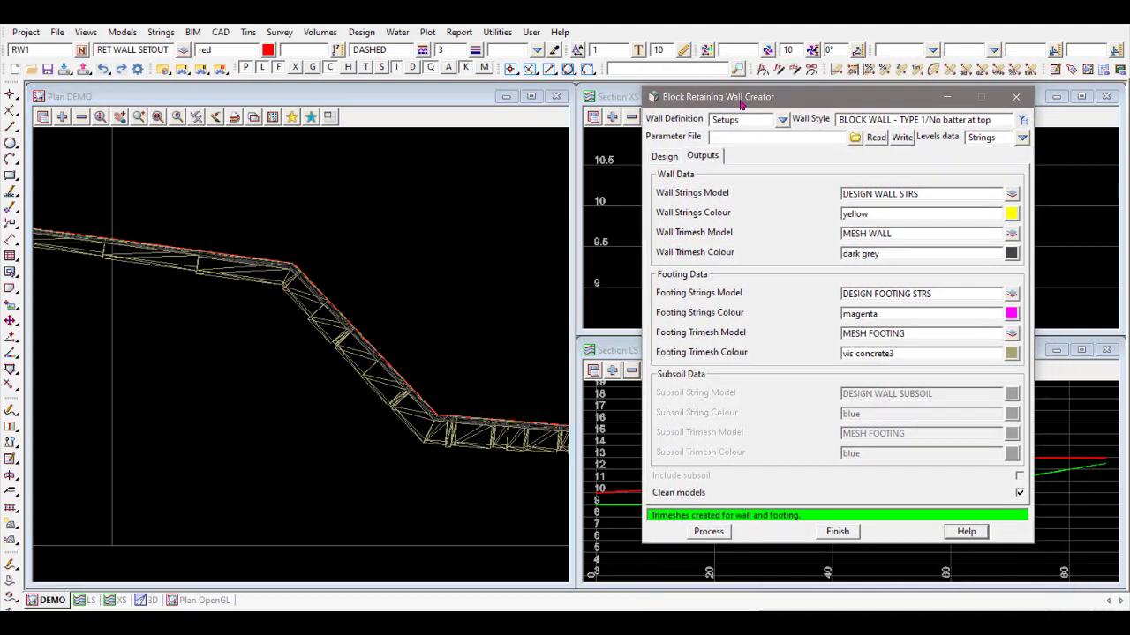
pyautogui.click(667, 160)
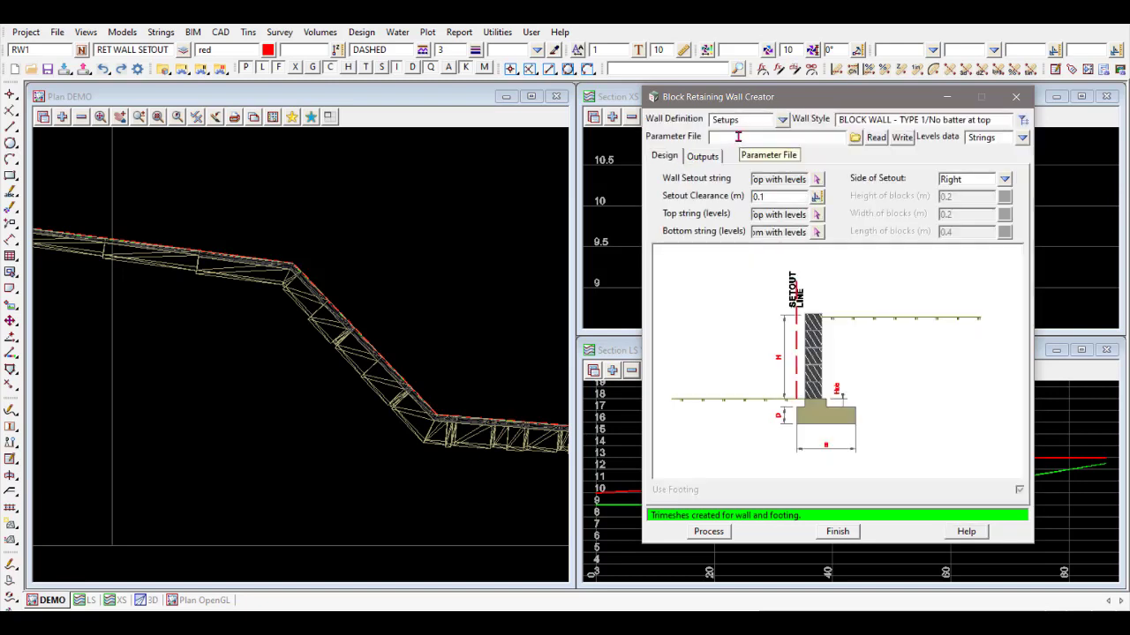
pyautogui.click(738, 137)
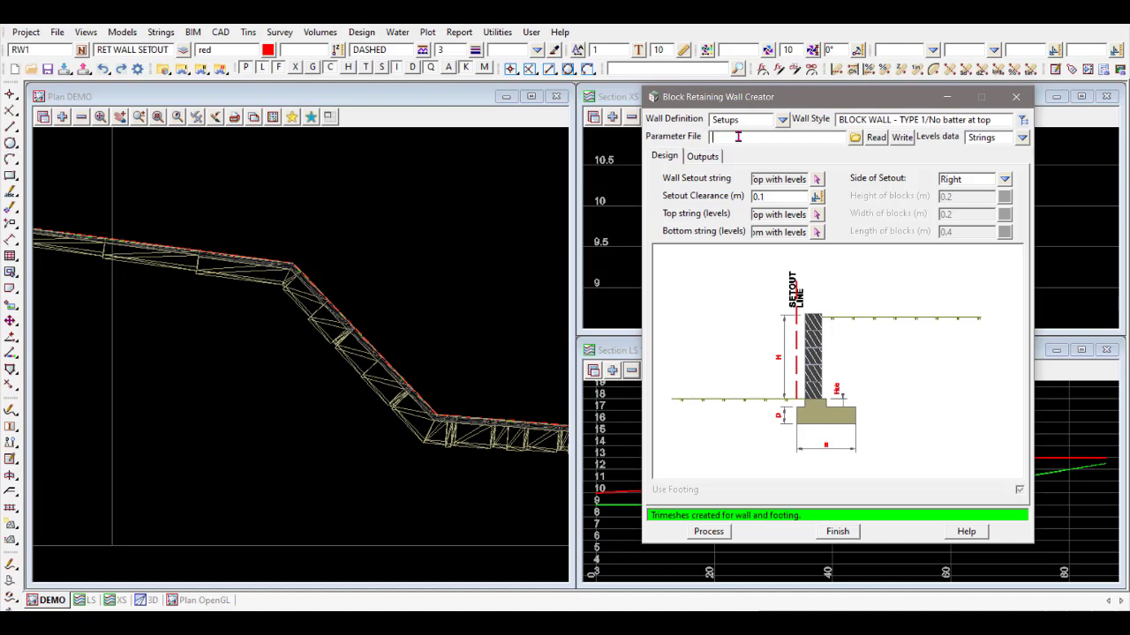
pyautogui.write('Method 1')
pyautogui.click(901, 138)
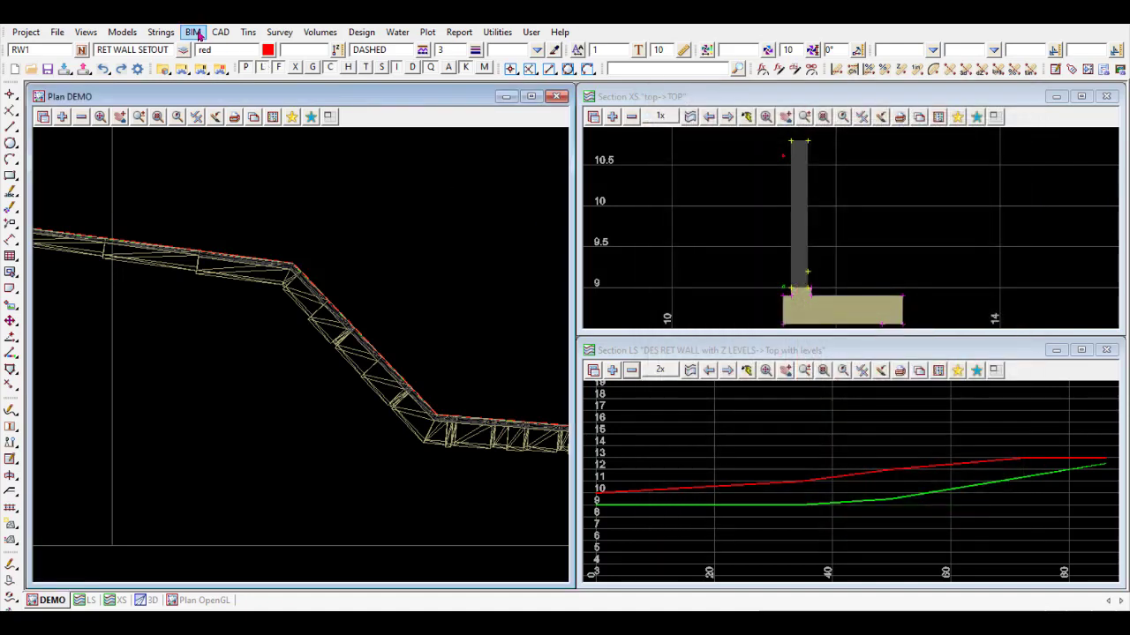
# Start a new masonry block retaining wall and read its settings from the parameter file Method 1.12d_wall
pyautogui.click(361, 32)
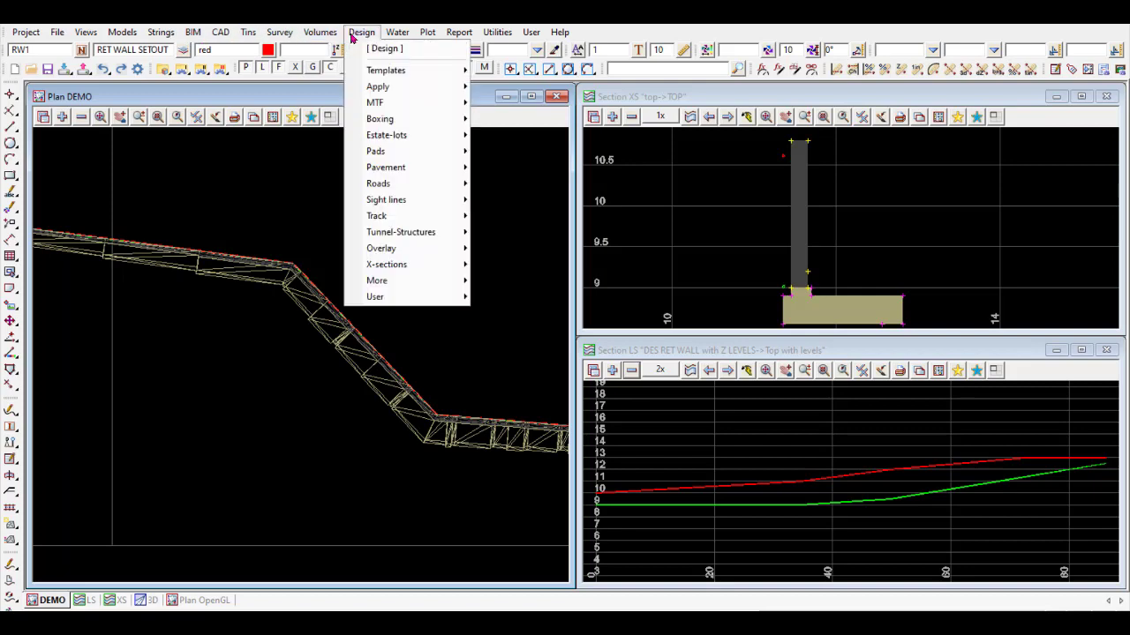
pyautogui.moveTo(405, 242)
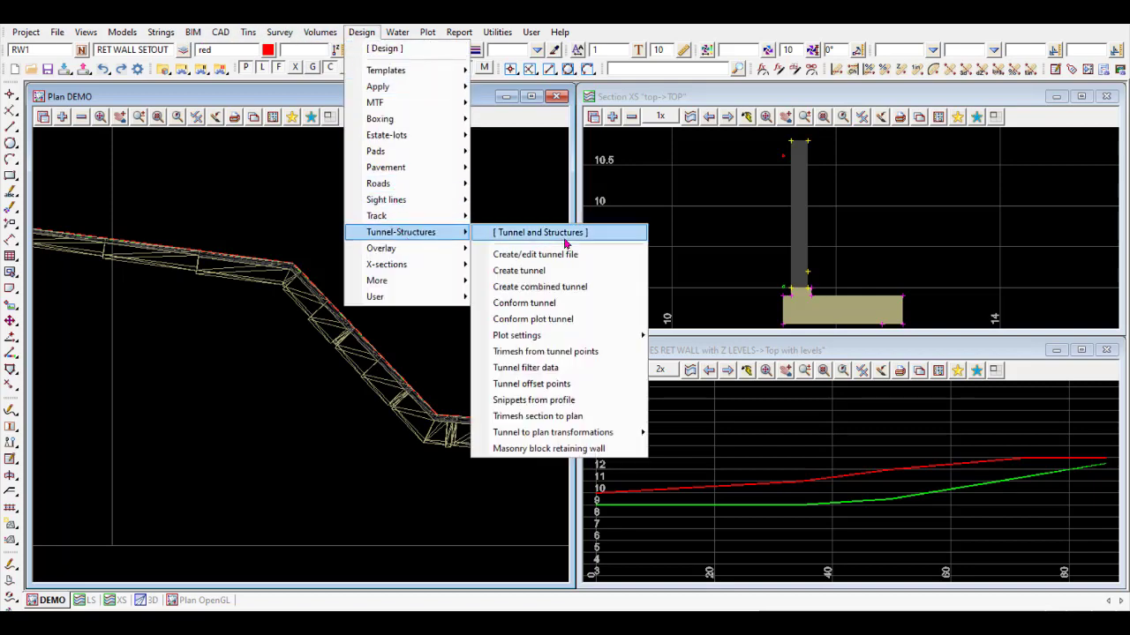
pyautogui.click(569, 447)
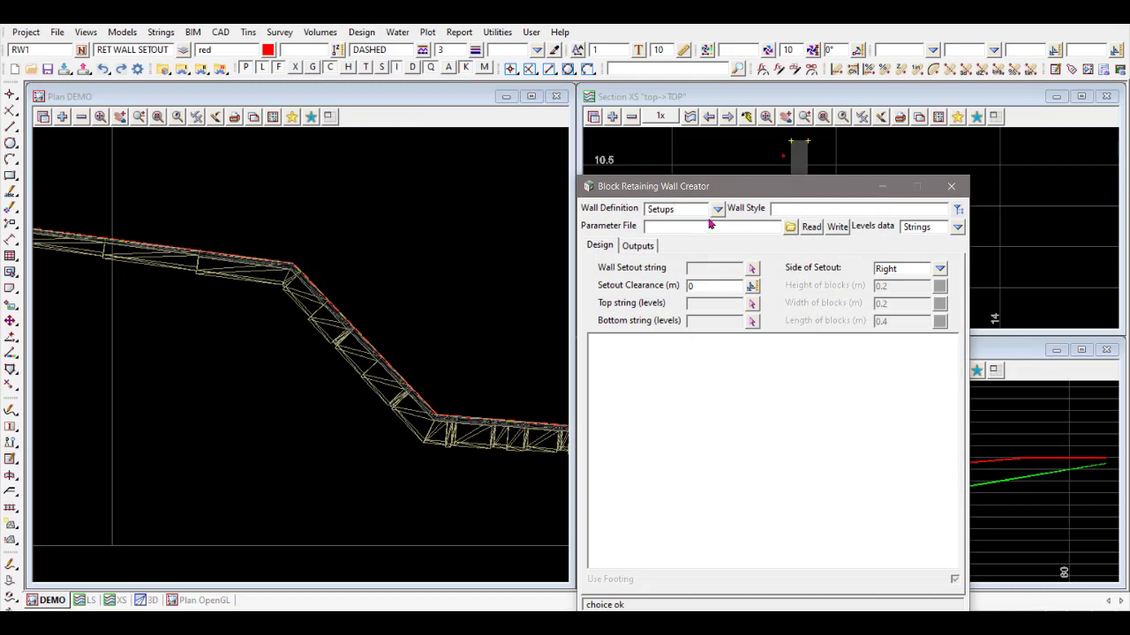
pyautogui.moveTo(714, 184); pyautogui.dragTo(766, 139)
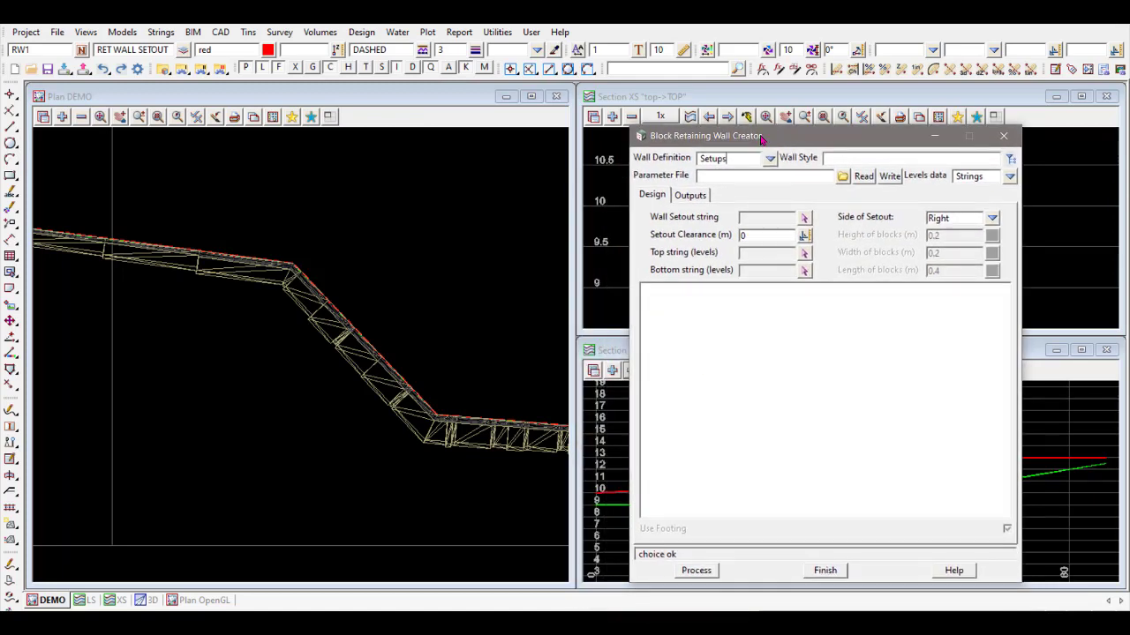
pyautogui.click(844, 177)
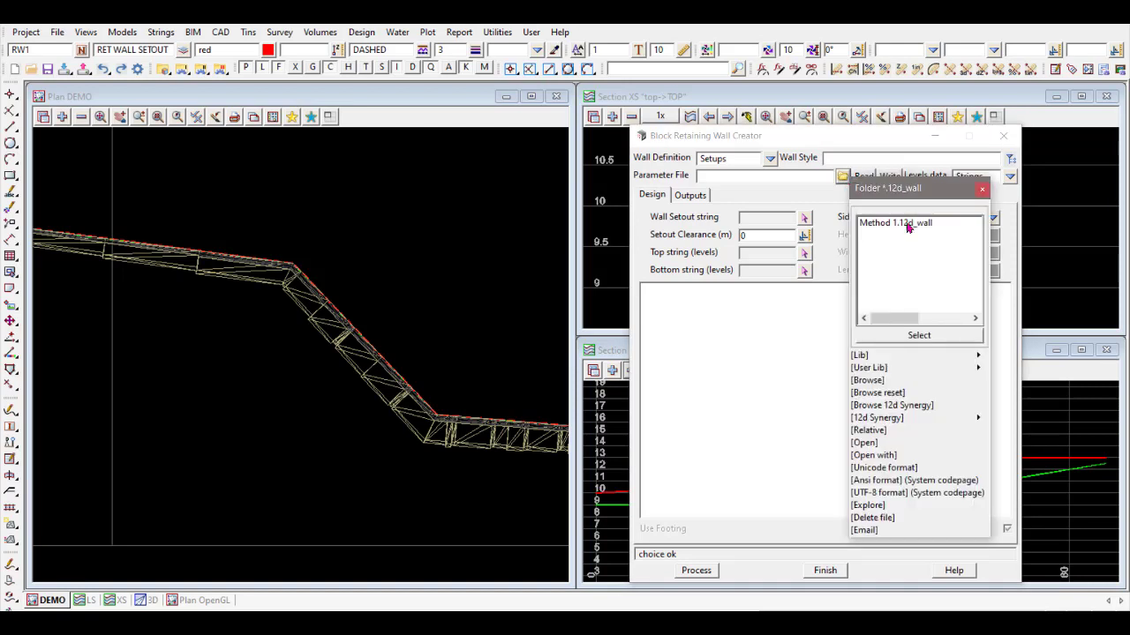
pyautogui.doubleClick(909, 225)
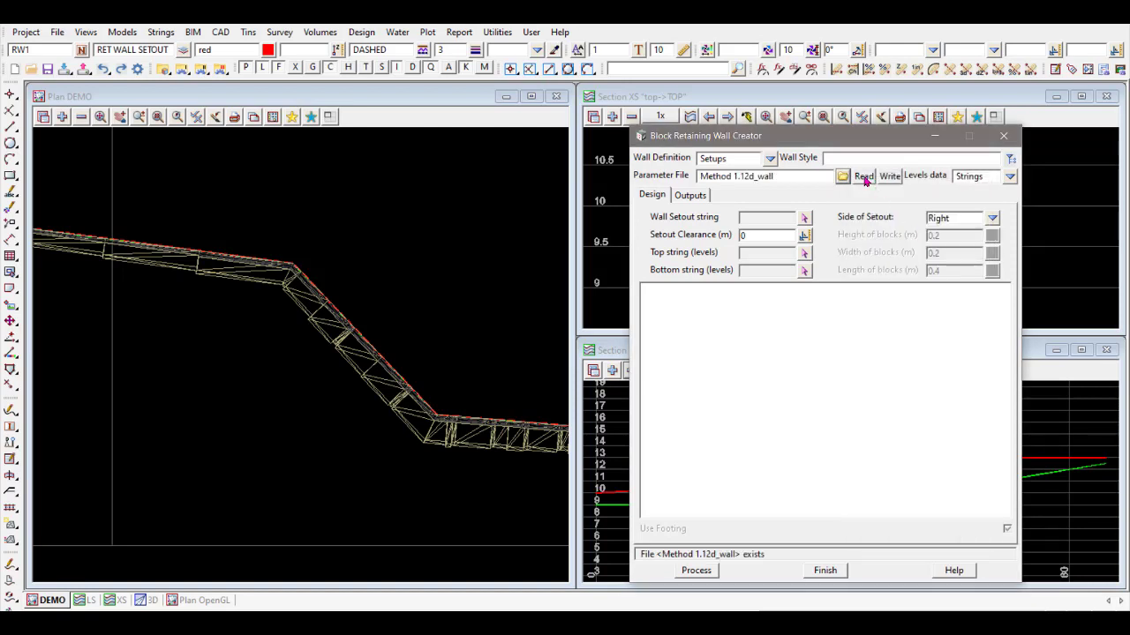
pyautogui.click(864, 176)
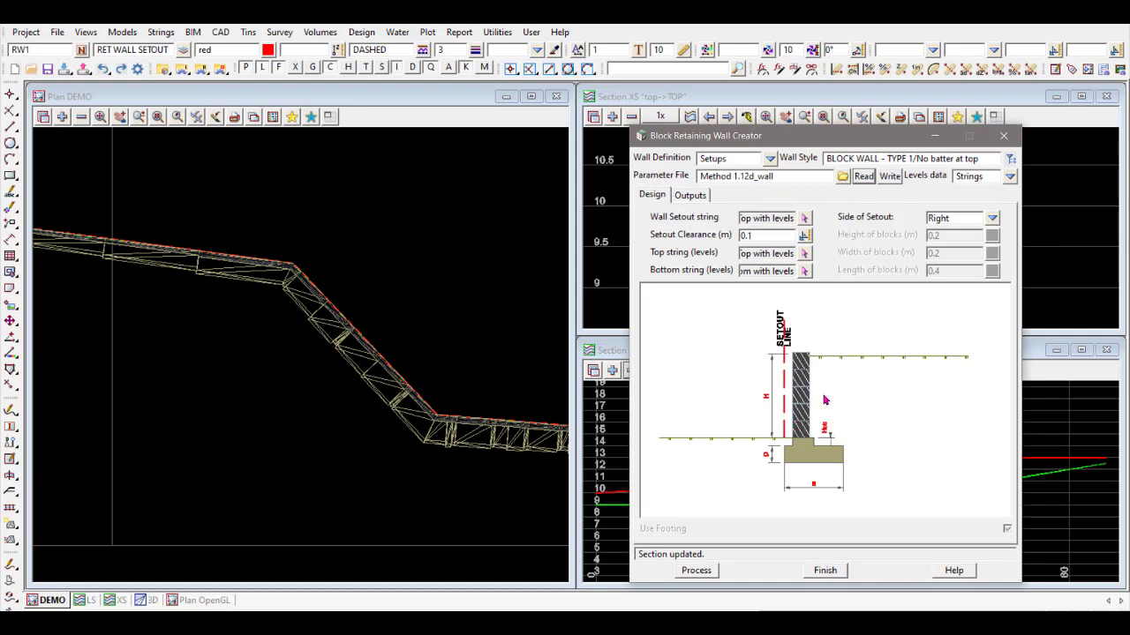
# Review the output models, colours and design settings loaded from the parameter file
pyautogui.click(689, 196)
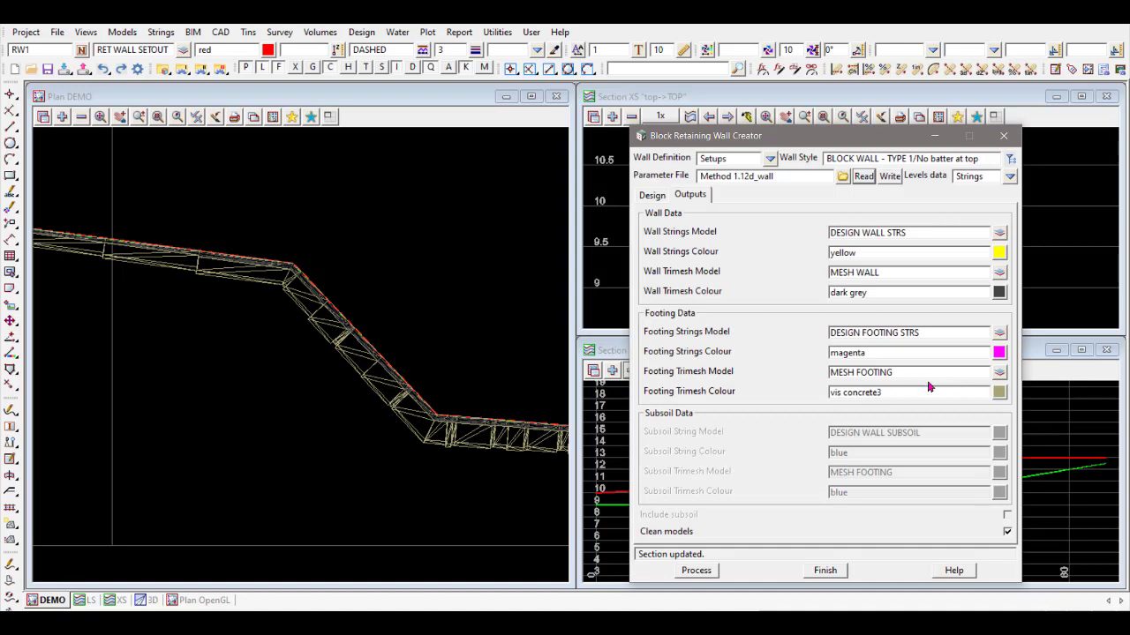
pyautogui.click(653, 195)
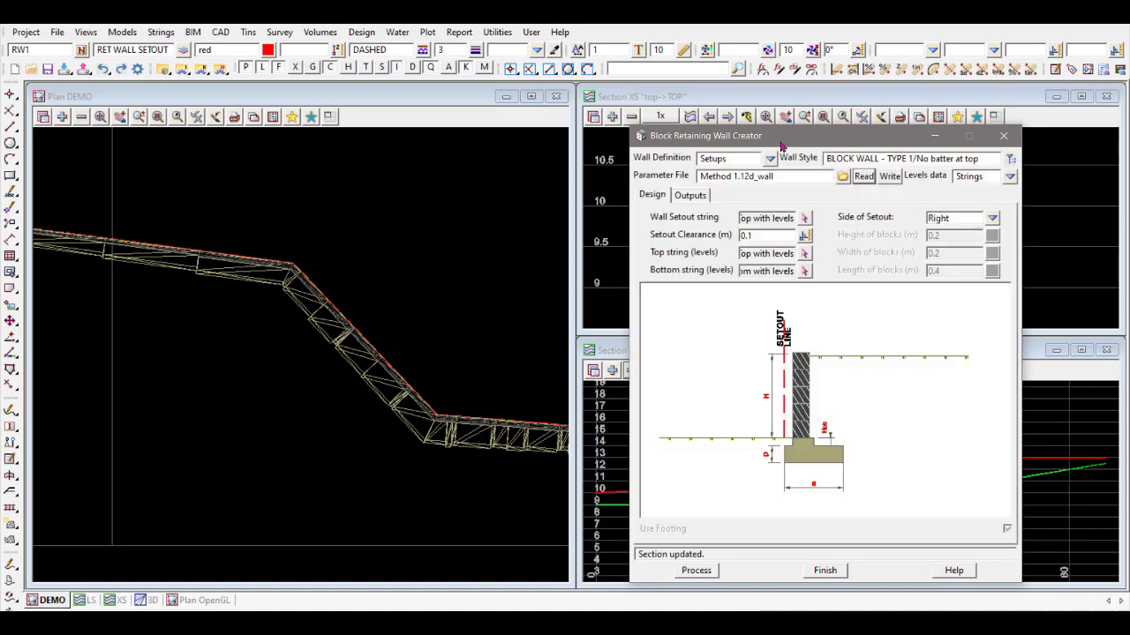
pyautogui.moveTo(783, 142); pyautogui.dragTo(790, 110)
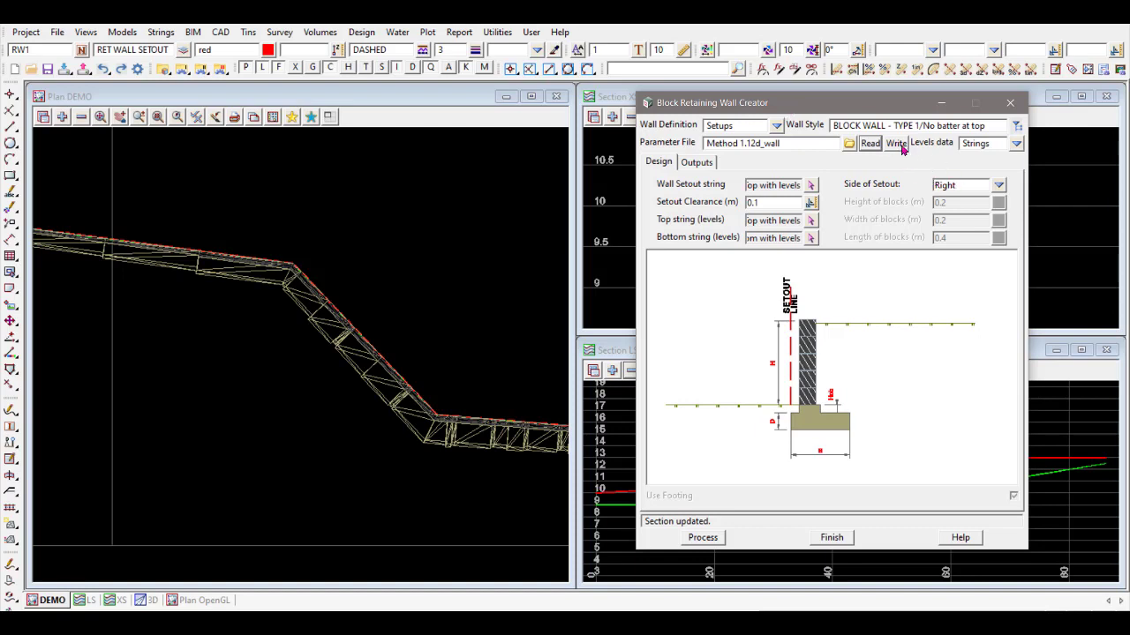
pyautogui.click(959, 208)
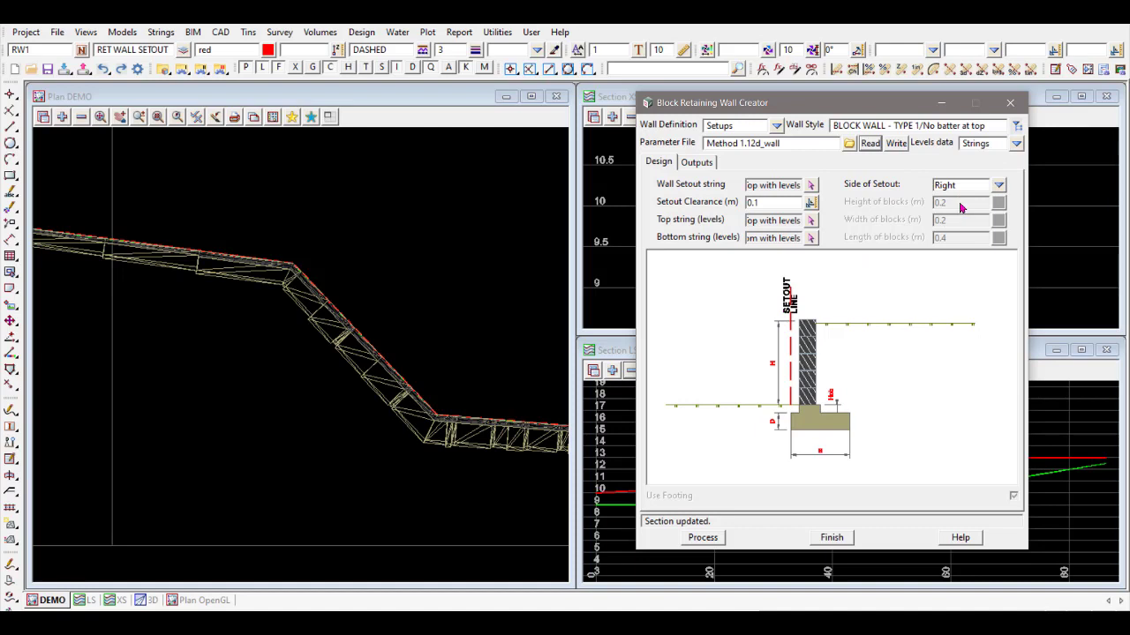